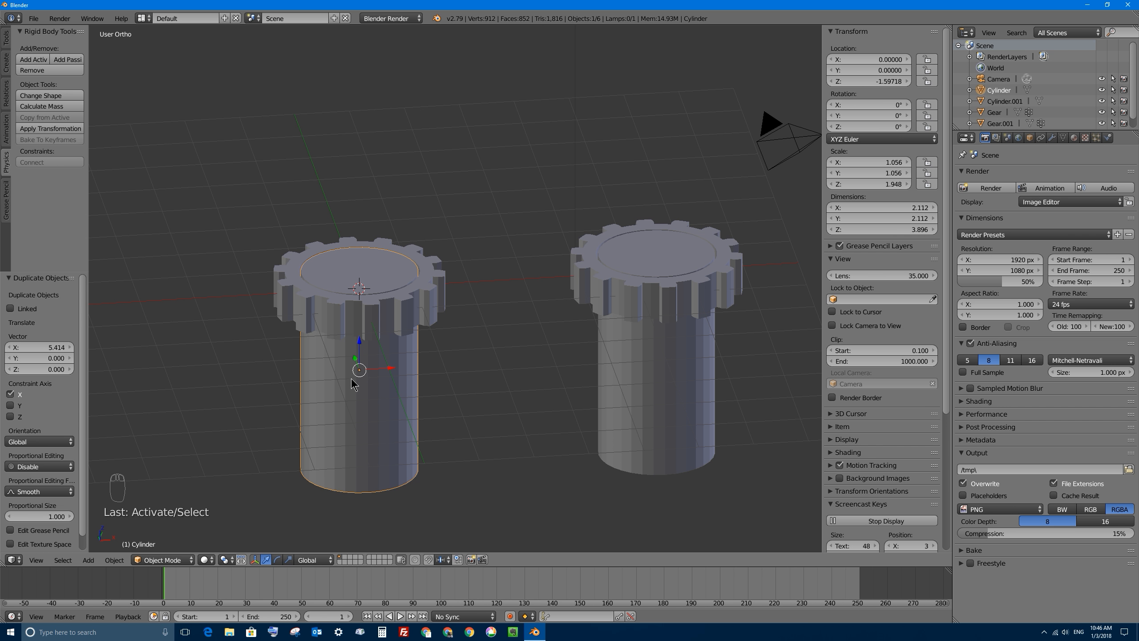
# Make the Cylinder a passive rigid body and the Gear around its top an active rigid body.
pyautogui.click(67, 59)
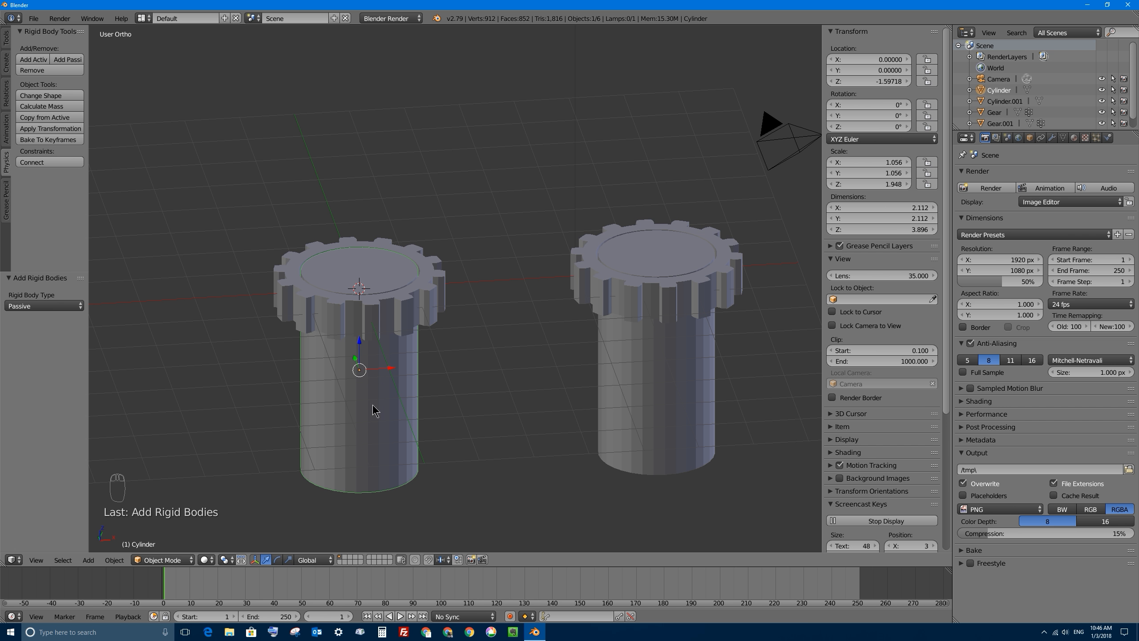
pyautogui.rightClick(296, 259)
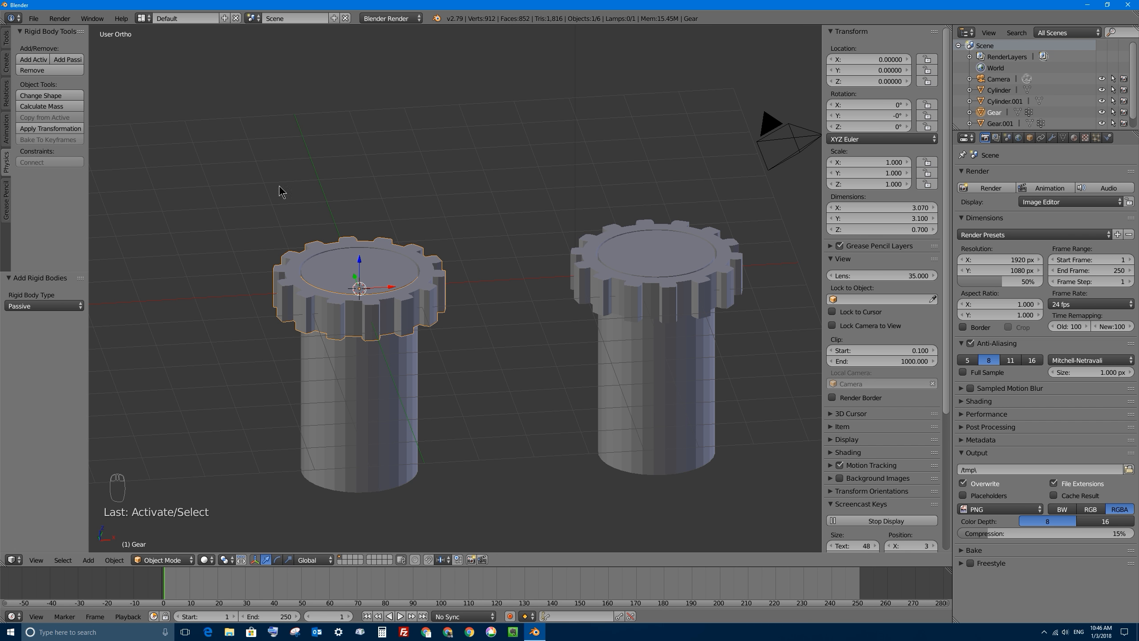
pyautogui.click(36, 60)
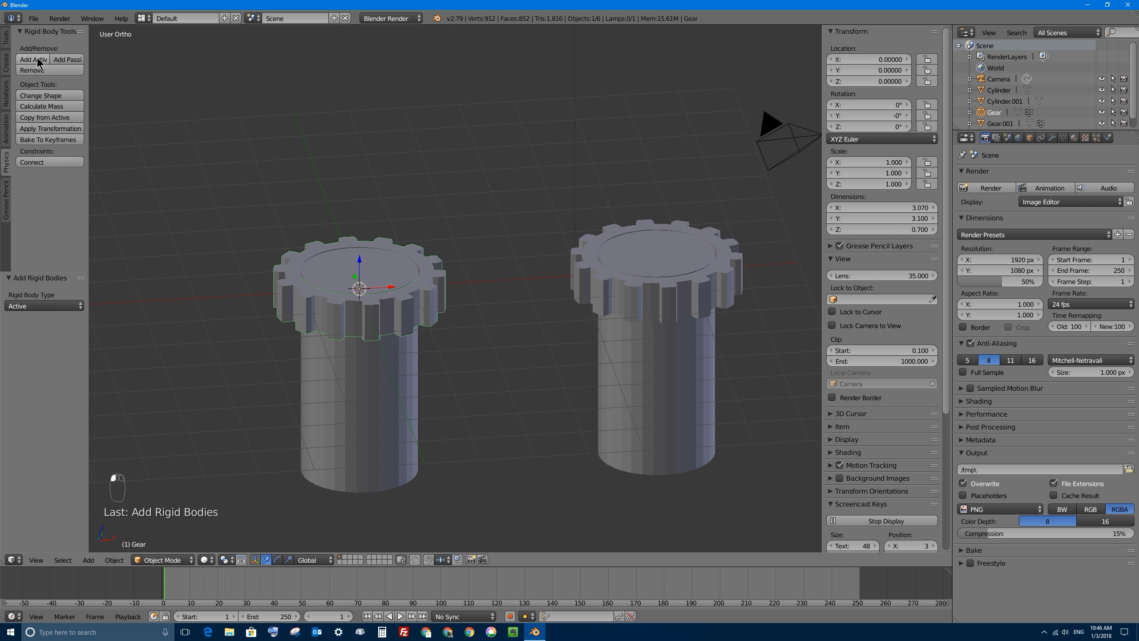
# Play the rigid body simulation to check how the Gear behaves around the Cylinder, and stop the playback.
pyautogui.rightClick(324, 356)
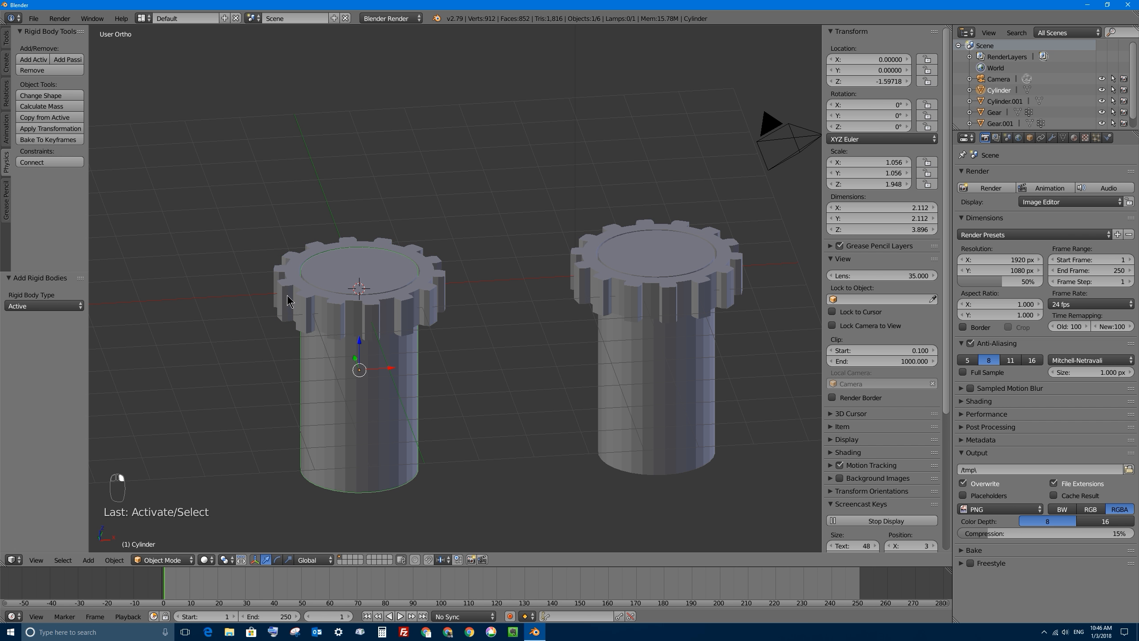
pyautogui.rightClick(289, 300)
pyautogui.rightClick(346, 385)
pyautogui.rightClick(293, 302)
pyautogui.rightClick(339, 376)
pyautogui.rightClick(296, 294)
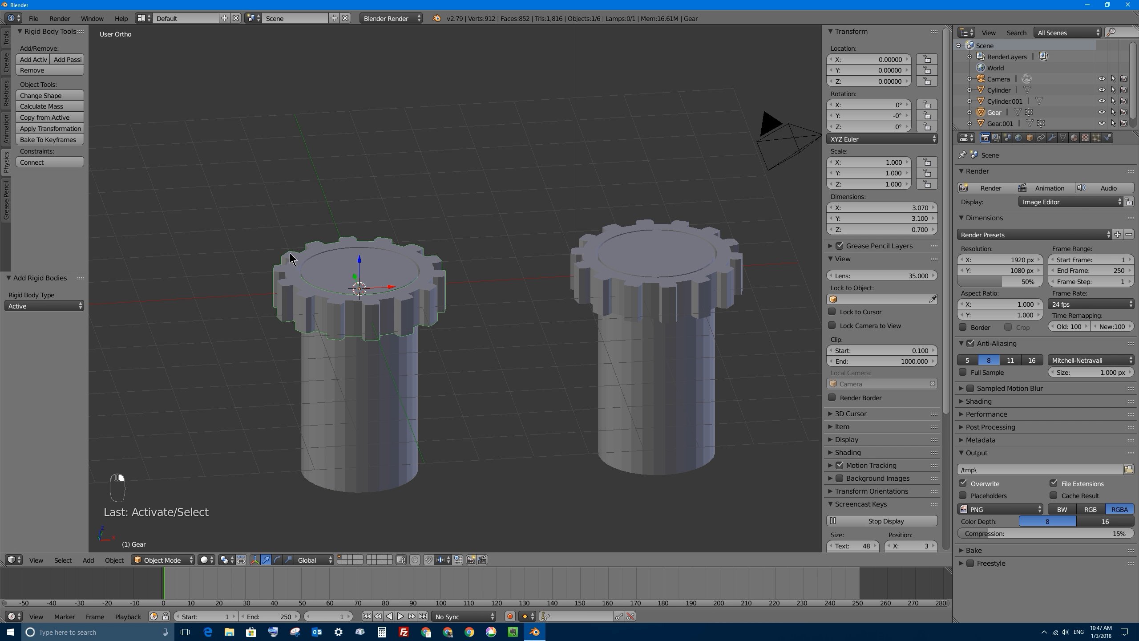
pyautogui.hotkey('alt', 'a')
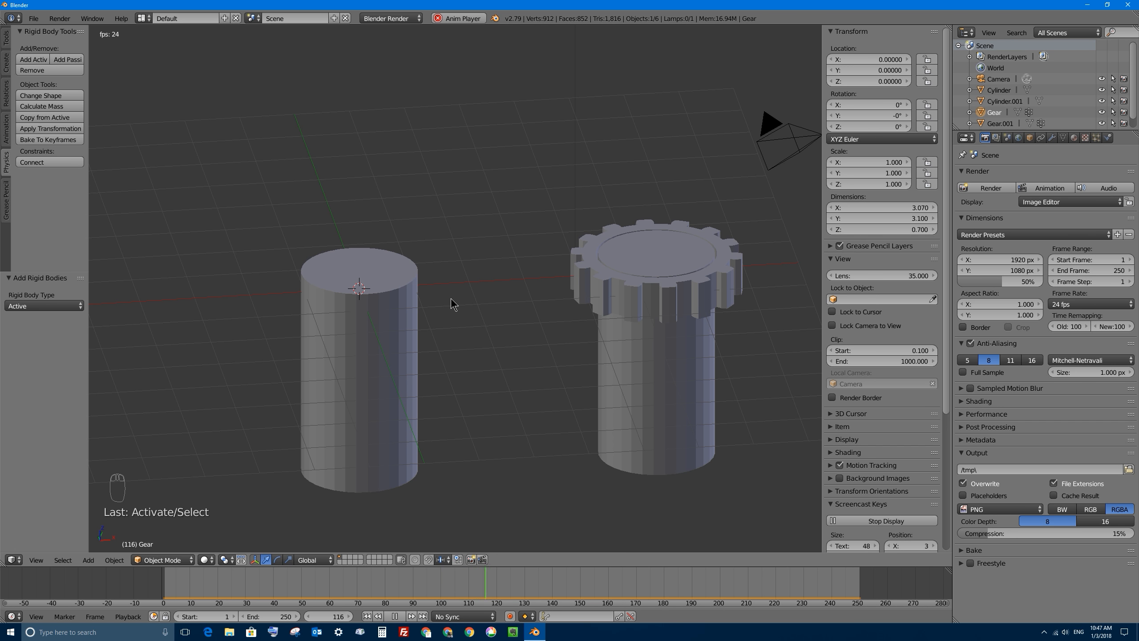
pyautogui.press('Escape')
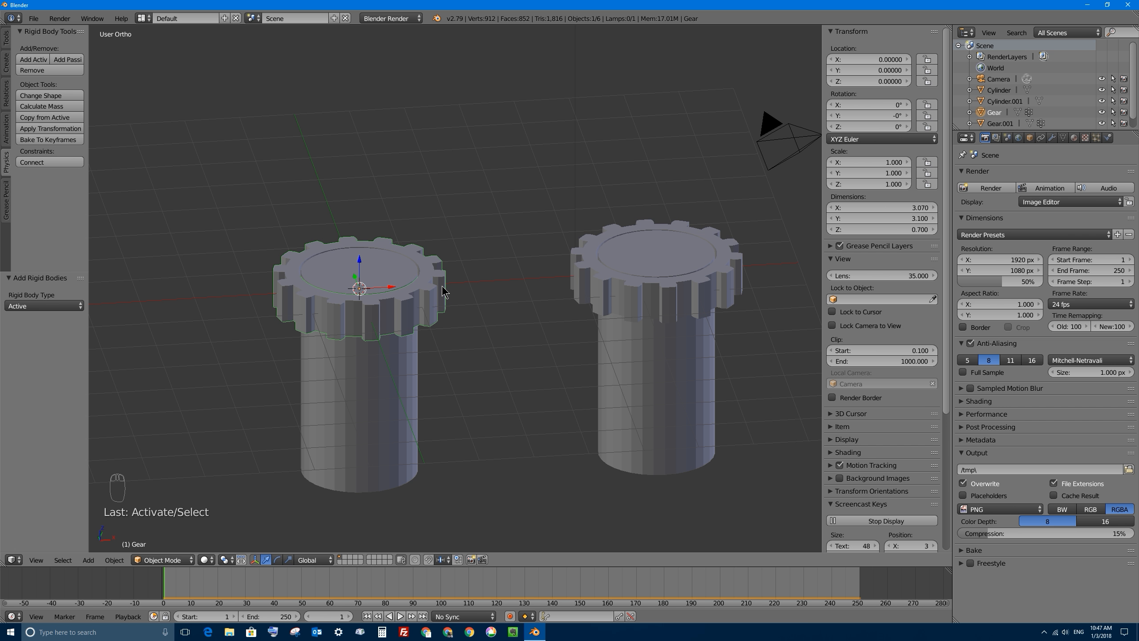
# Try the Box and Mesh collision shapes on the Cylinder, and set its rigid body collision shape to Convex Hull.
pyautogui.rightClick(347, 373)
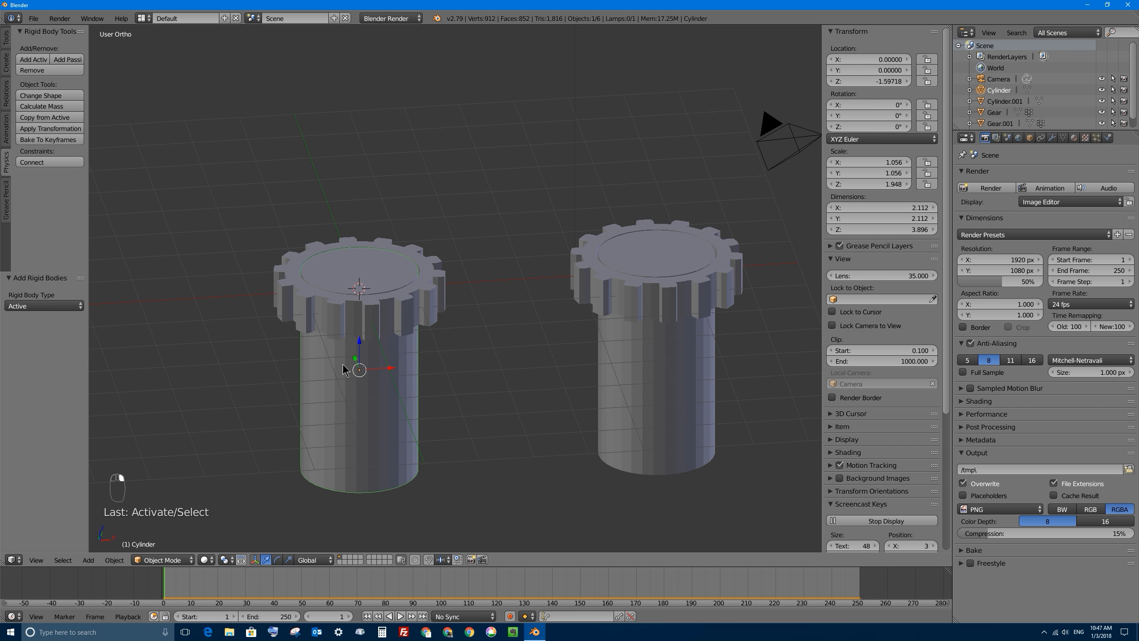
pyautogui.click(1107, 138)
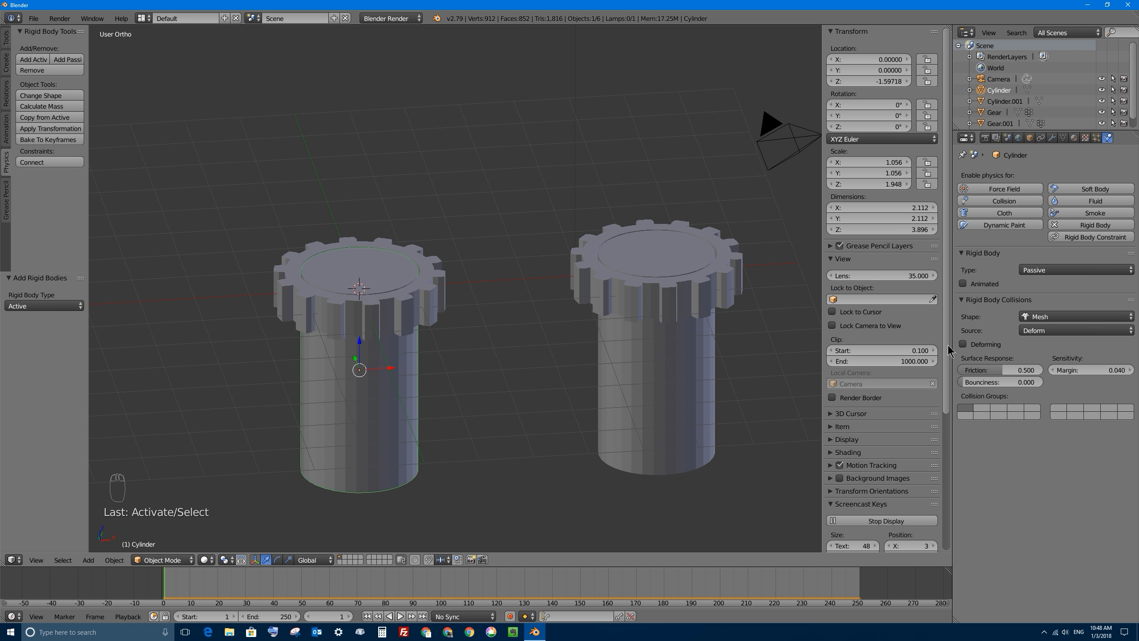
pyautogui.click(1046, 317)
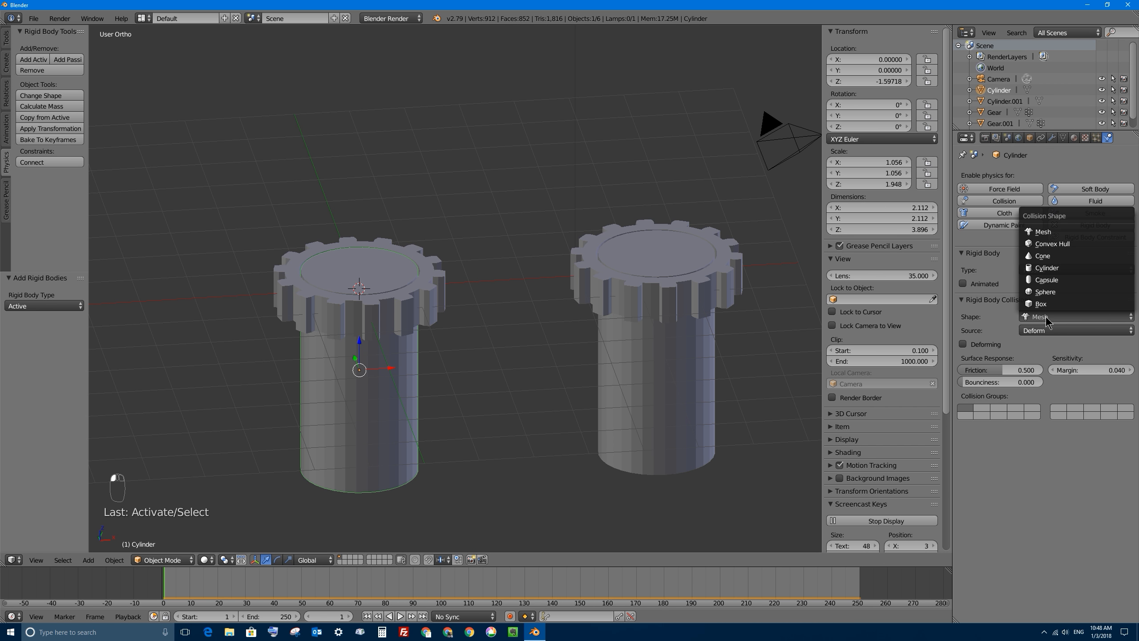
pyautogui.click(1050, 302)
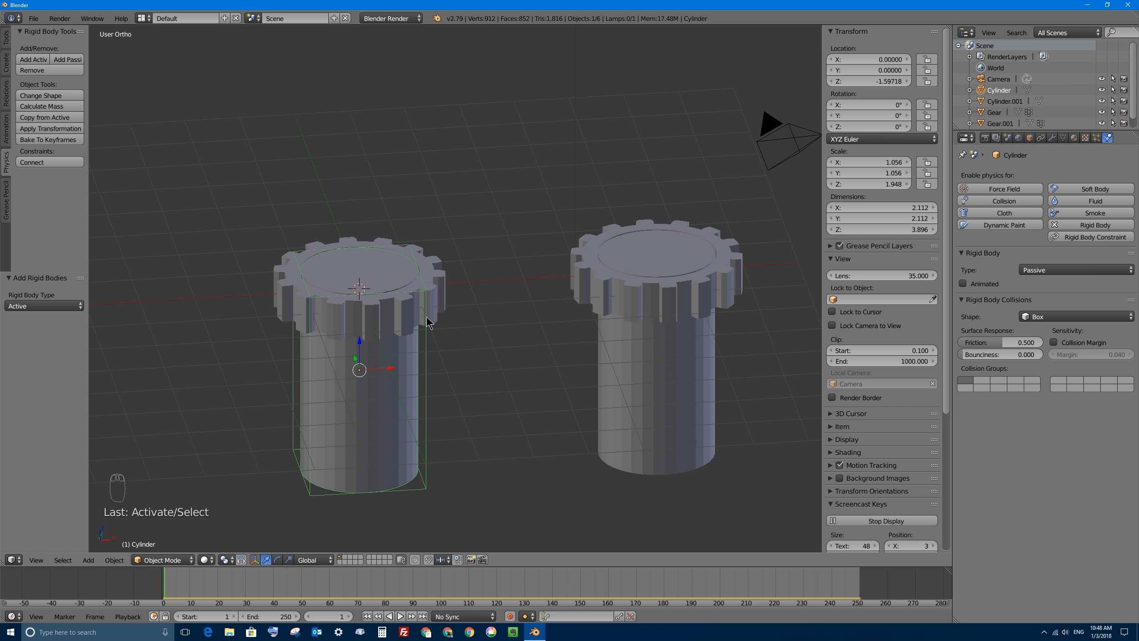
pyautogui.moveTo(423, 293); pyautogui.dragTo(442, 282, button='middle')
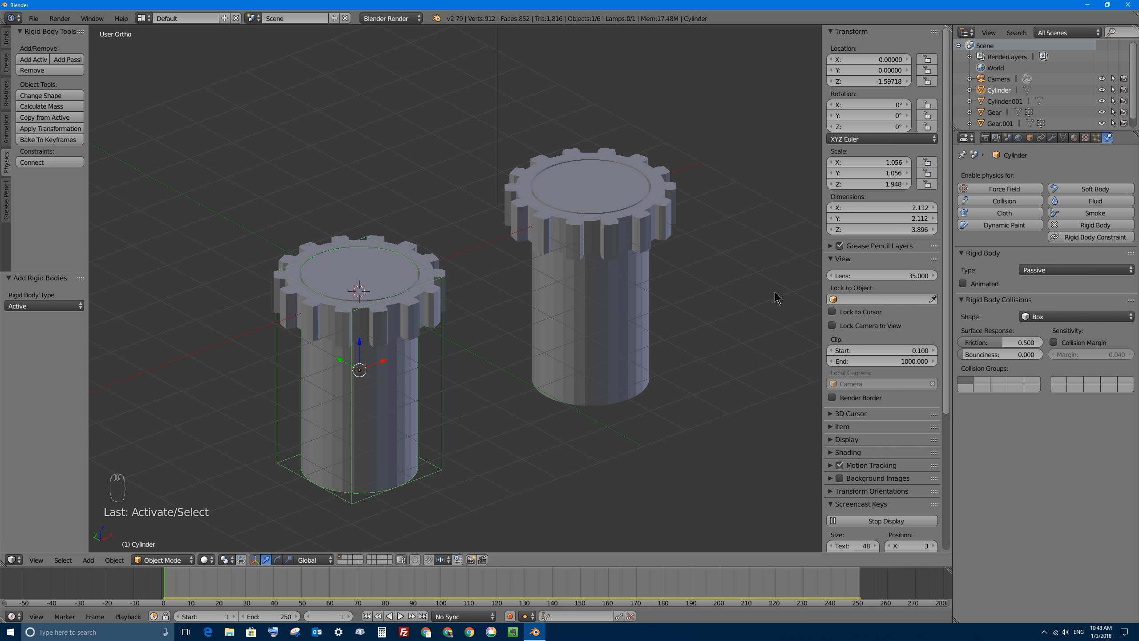
pyautogui.click(1050, 320)
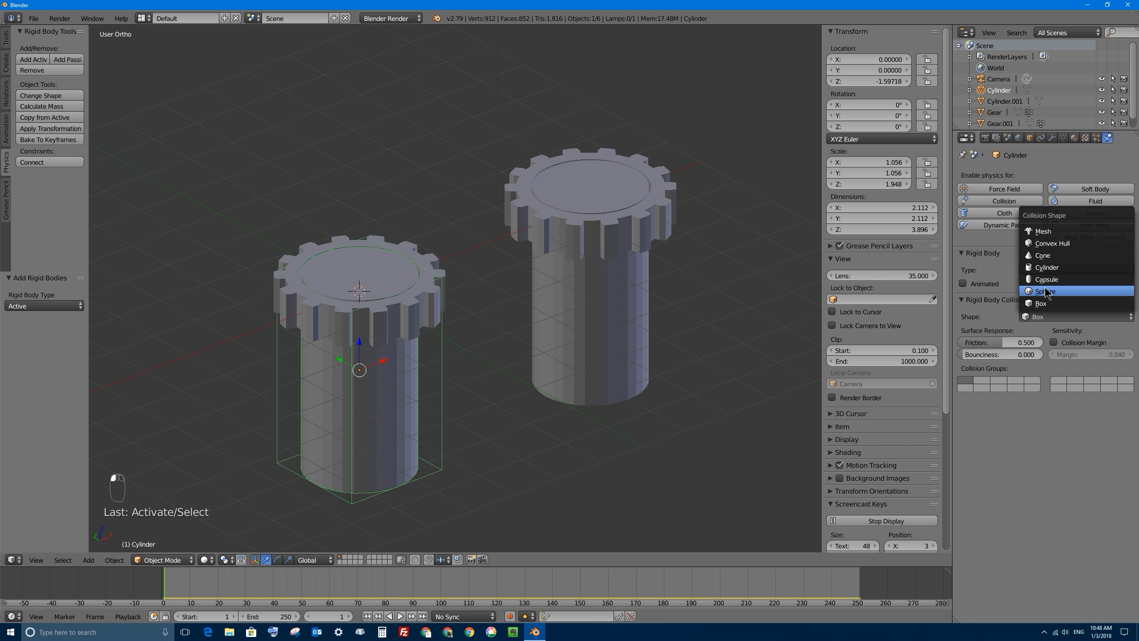
pyautogui.click(1075, 316)
pyautogui.click(1060, 231)
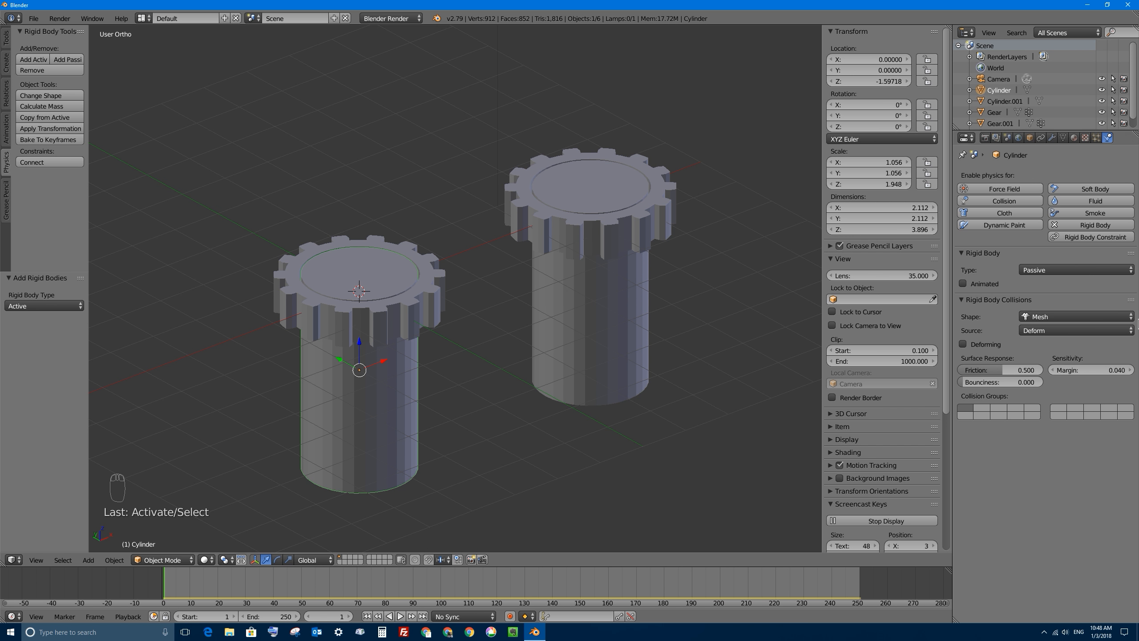
pyautogui.click(1090, 316)
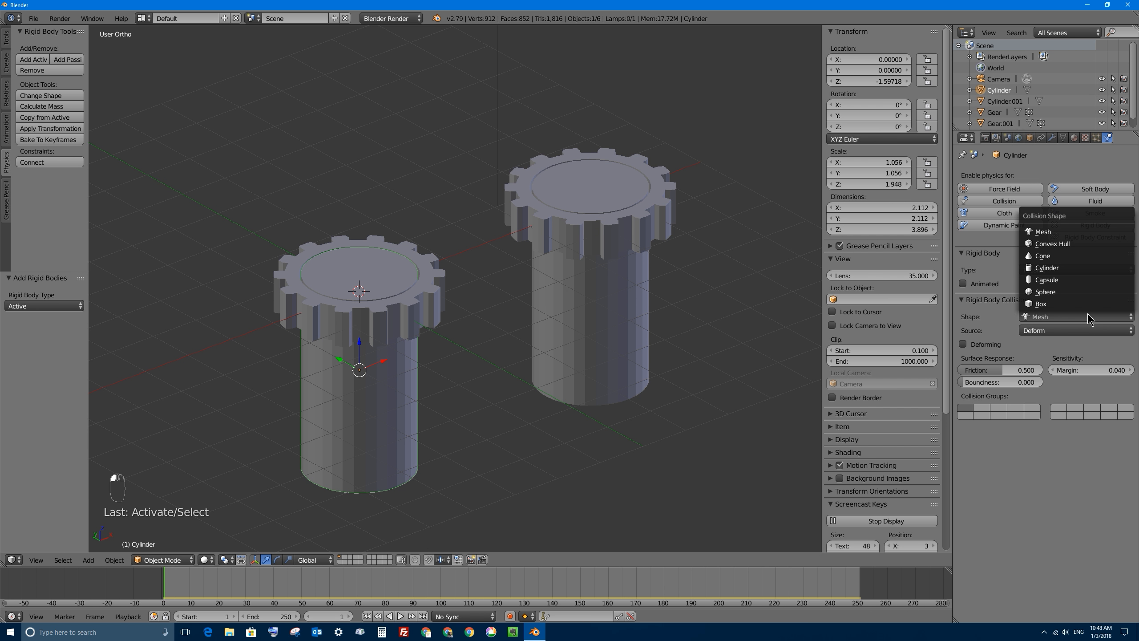
pyautogui.click(1068, 245)
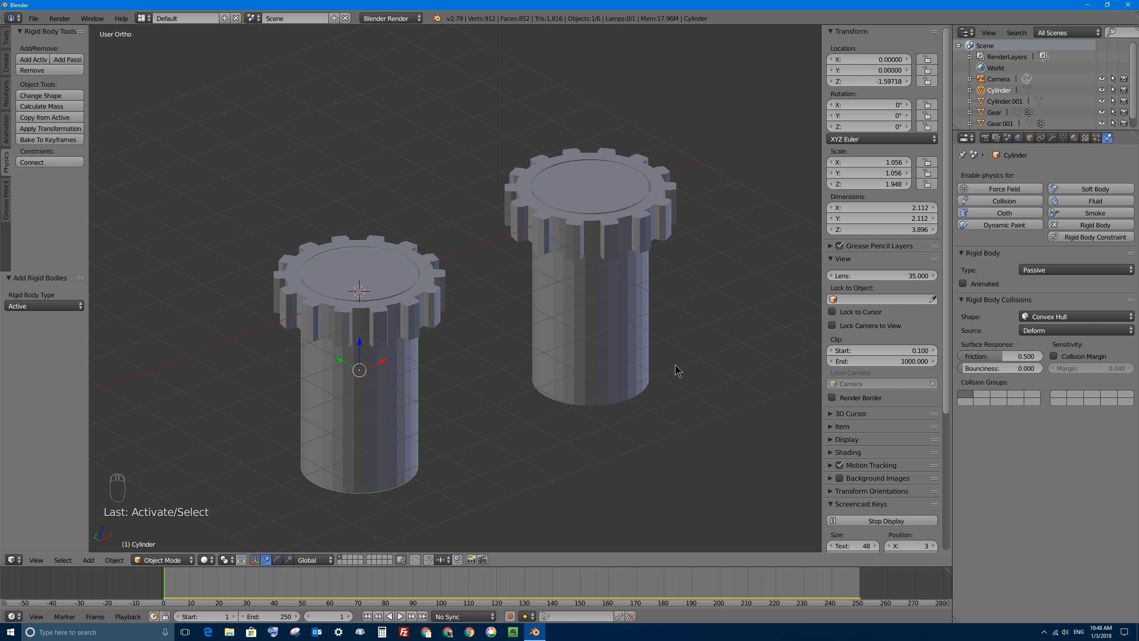
# Compare the rigid body settings of the Gear and the Cylinder, ending with the Gear selected.
pyautogui.rightClick(424, 267)
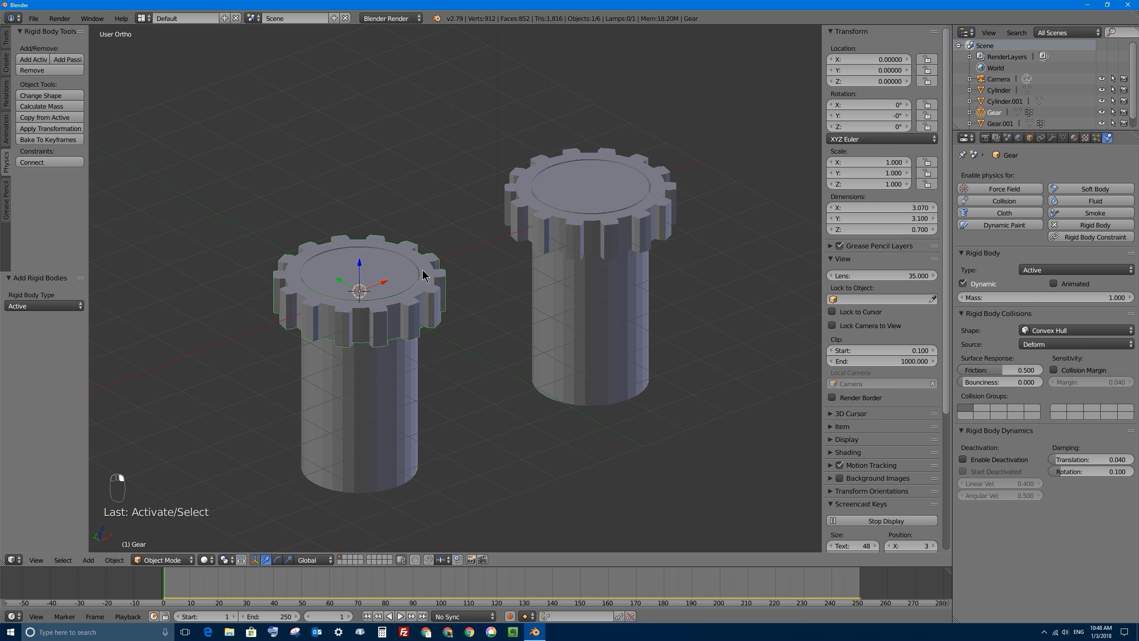
pyautogui.rightClick(406, 374)
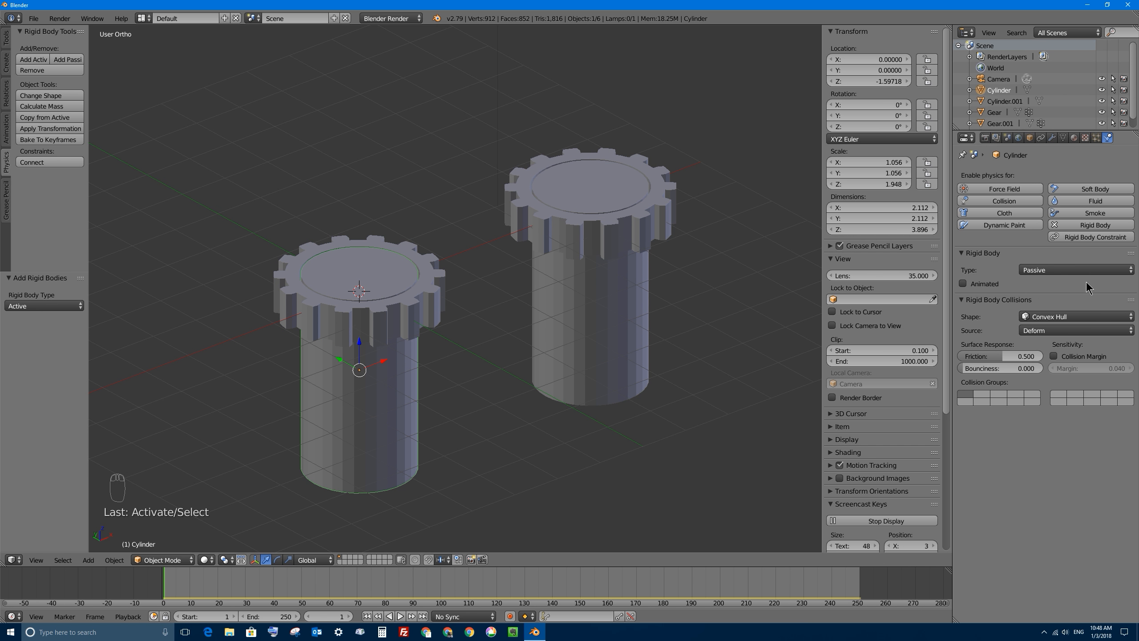
pyautogui.rightClick(426, 260)
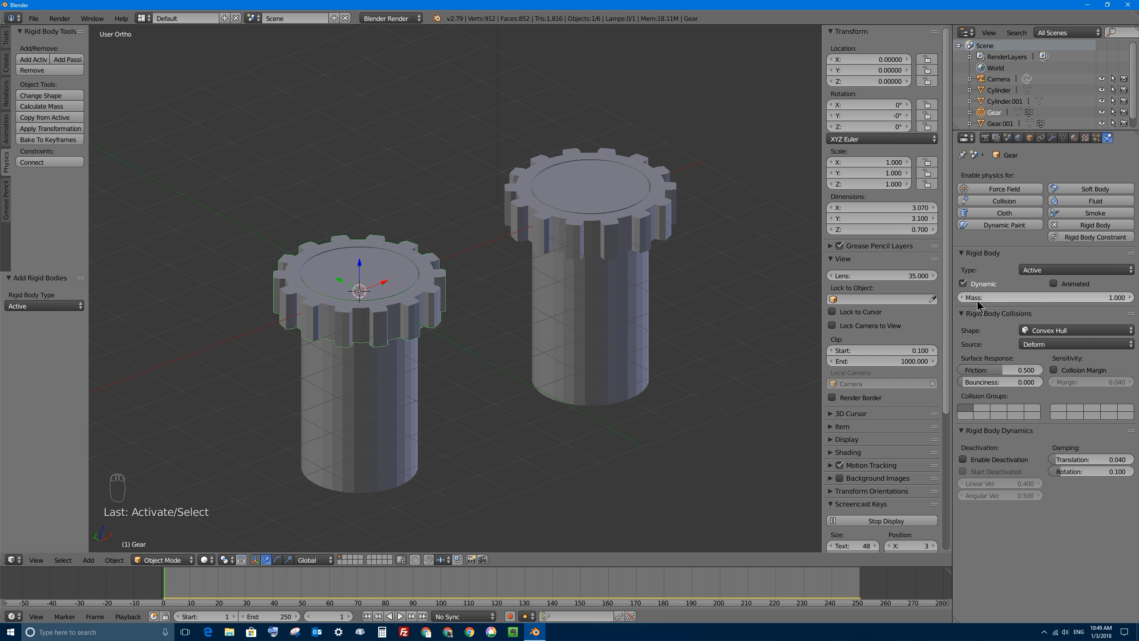
# Lift the Gear about 1.44 units along Z to inspect its central hole, and undo the move.
pyautogui.moveTo(359, 269); pyautogui.dragTo(359, 198)
pyautogui.moveTo(369, 254); pyautogui.dragTo(310, 234, button='middle')
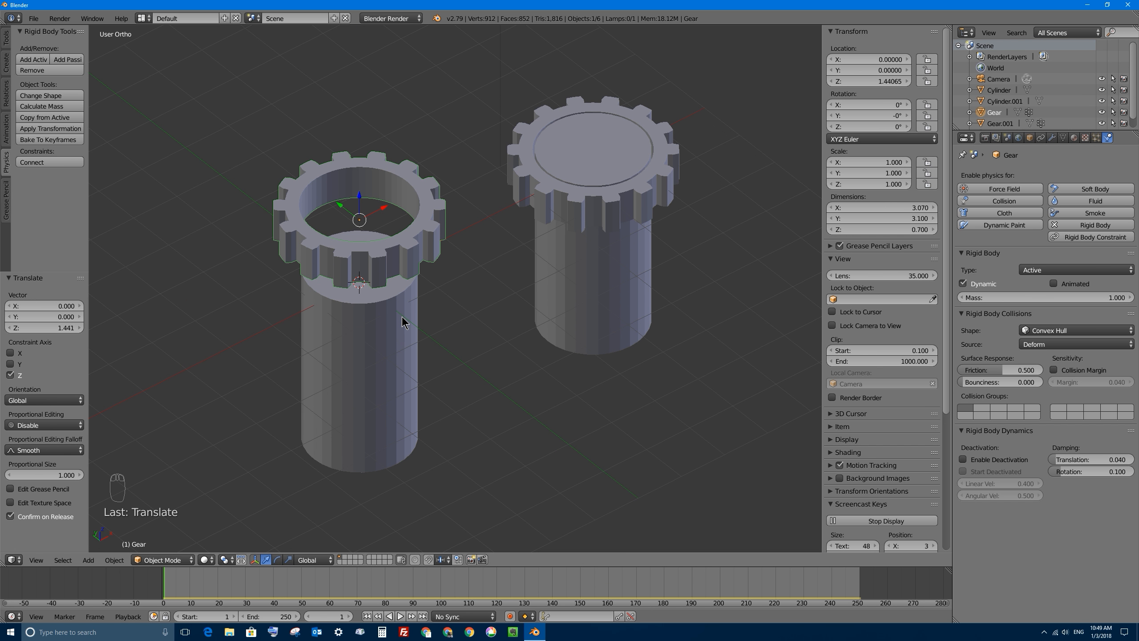
pyautogui.hotkey('ctrl', 'z')
pyautogui.moveTo(349, 297); pyautogui.dragTo(359, 262, button='middle')
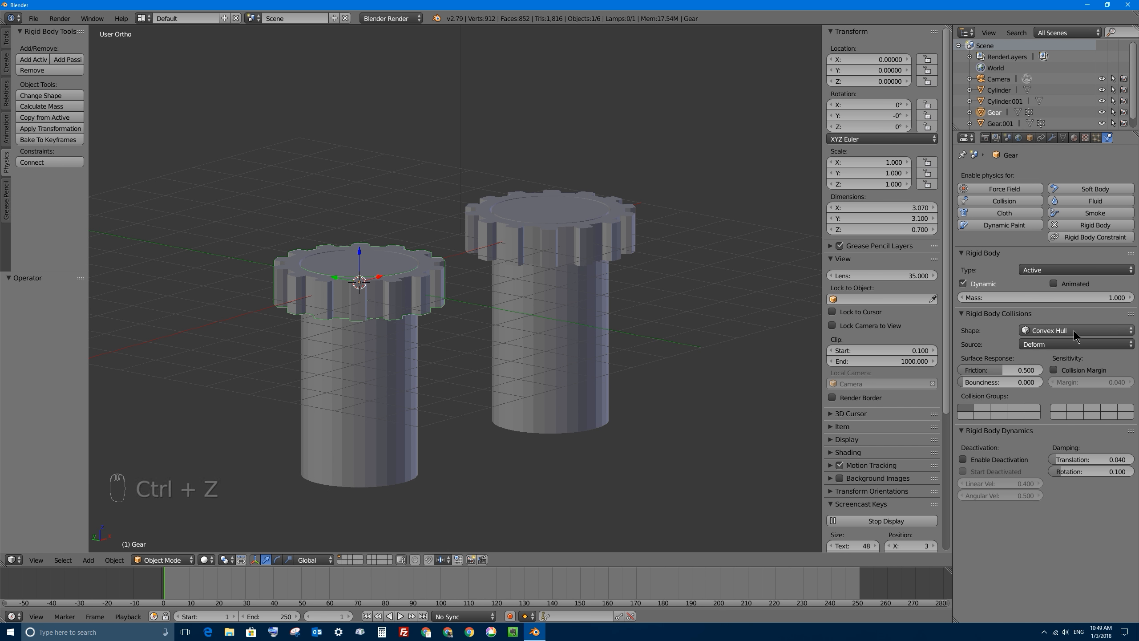
# Set the Gear's rigid body collision shape to Mesh and play the simulation.
pyautogui.click(1051, 332)
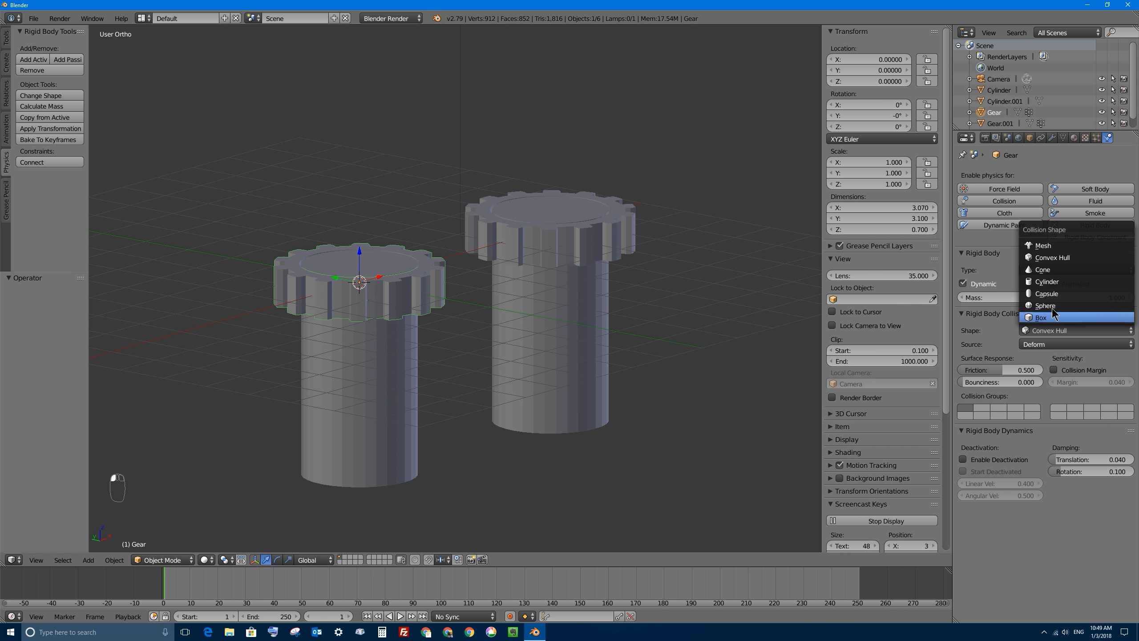
pyautogui.click(1047, 246)
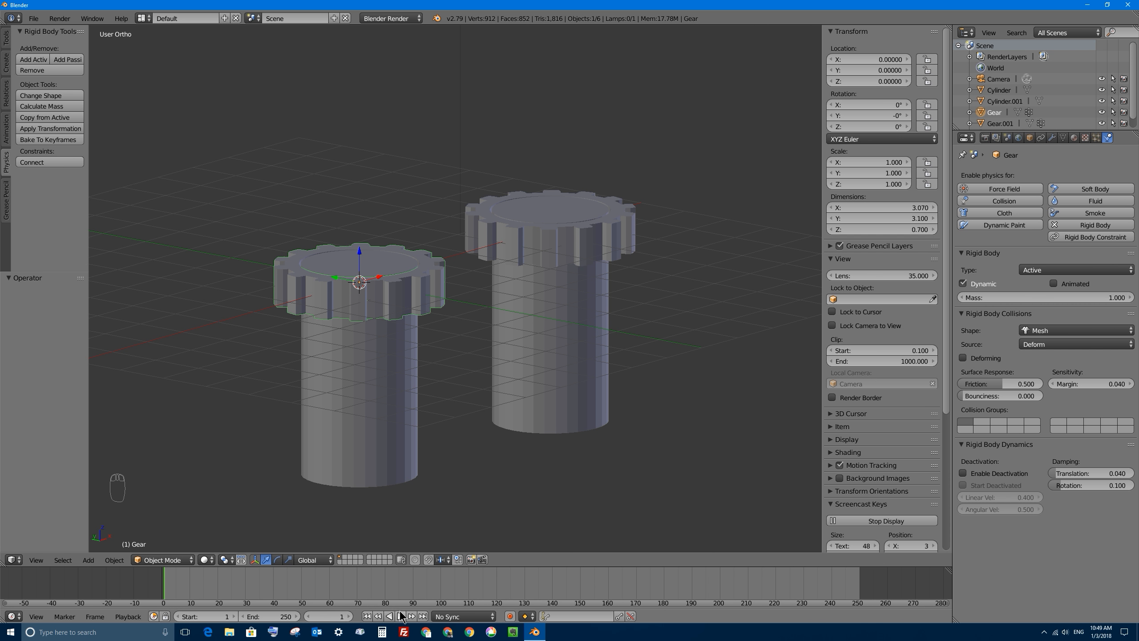
pyautogui.hotkey('alt', 'a')
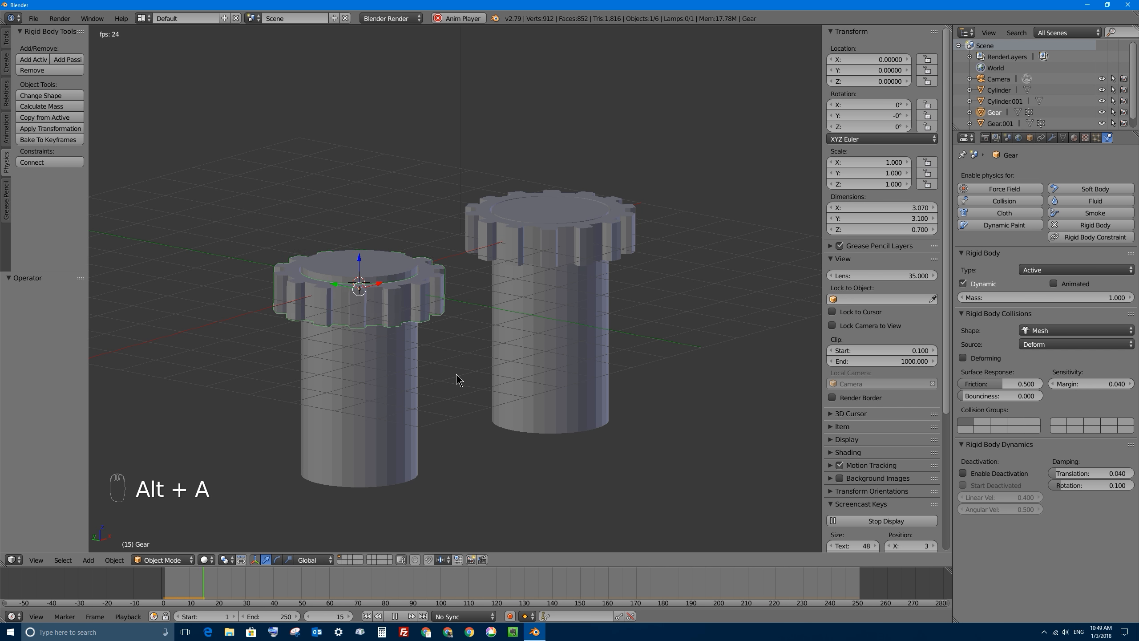
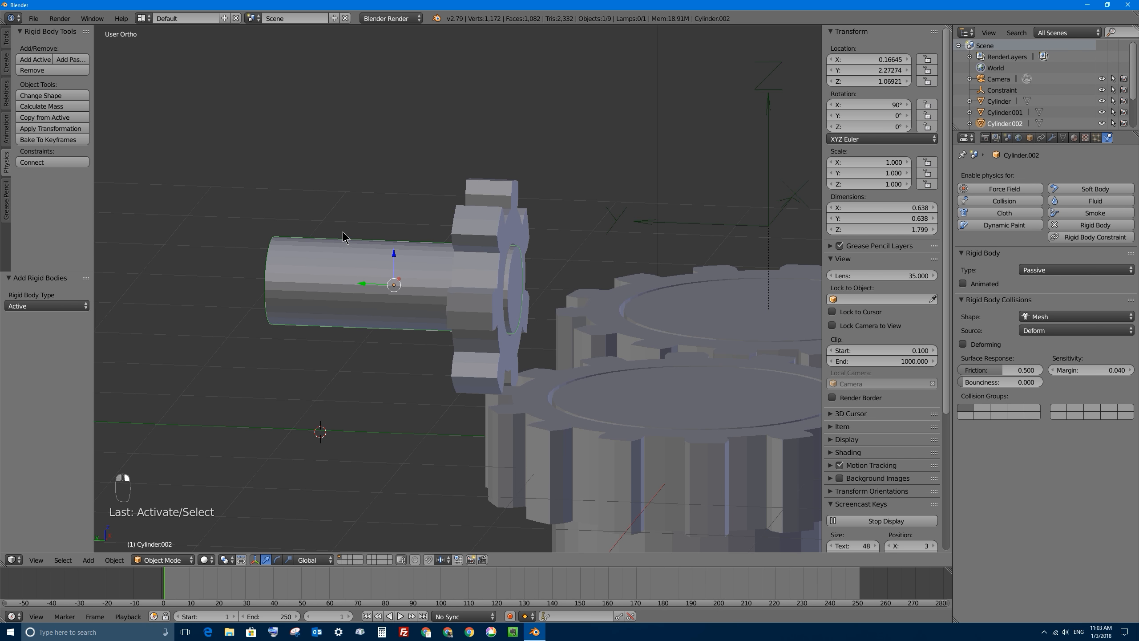
# Set Cylinder.002's collision shape to Convex Hull, enable a collision margin of 0.01, and set its friction to 0.
pyautogui.click(1075, 317)
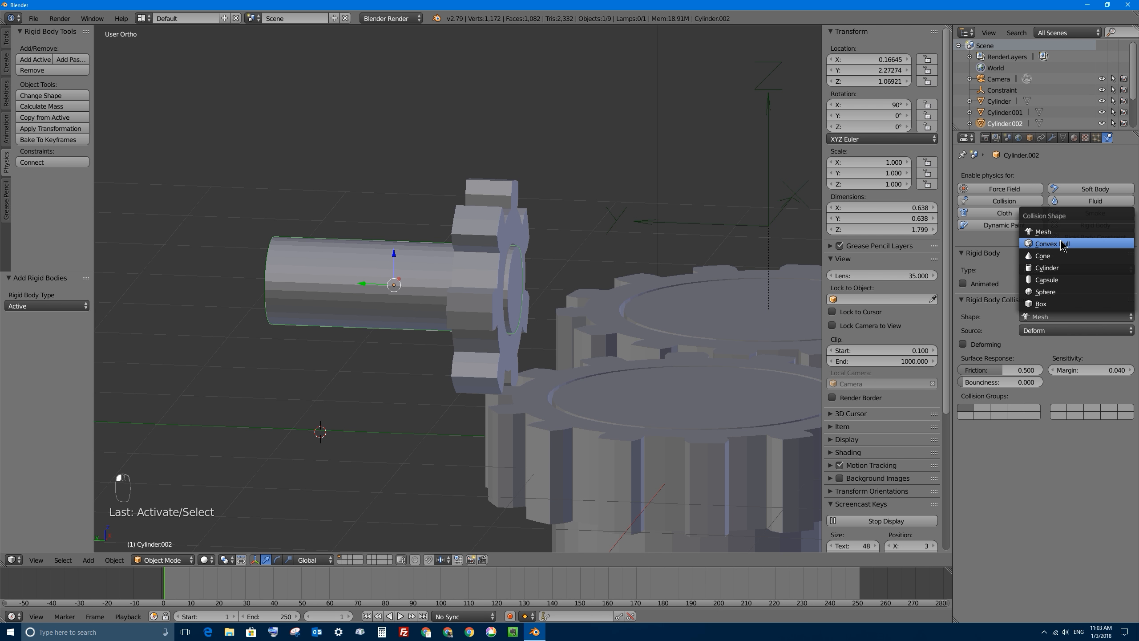
pyautogui.click(1061, 247)
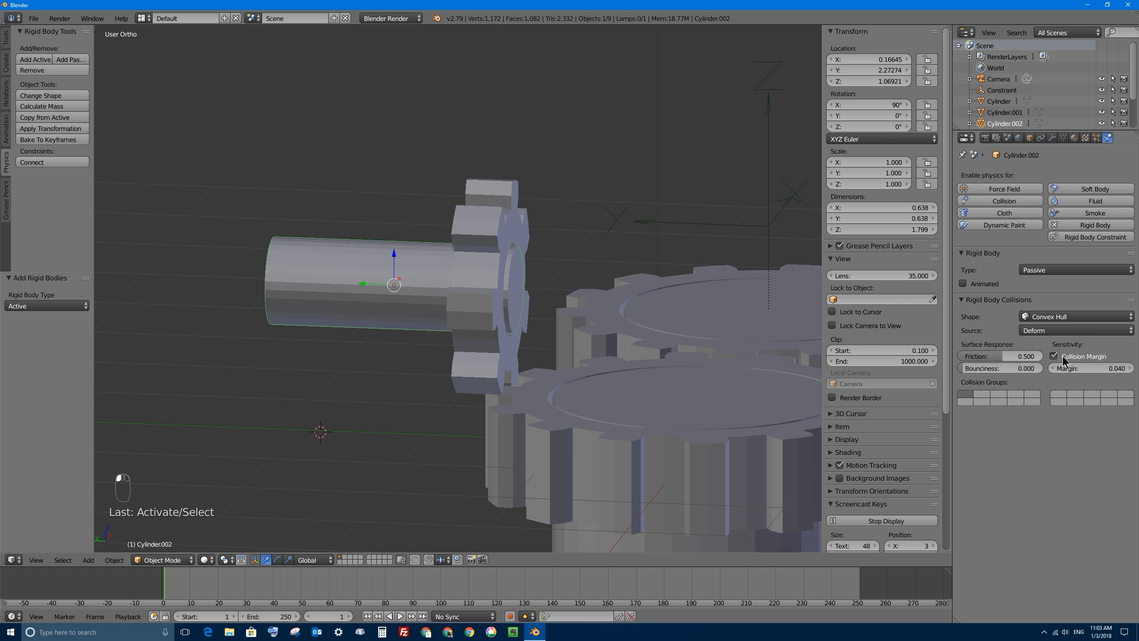
pyautogui.click(1090, 368)
pyautogui.write('0.01')
pyautogui.press('Return')
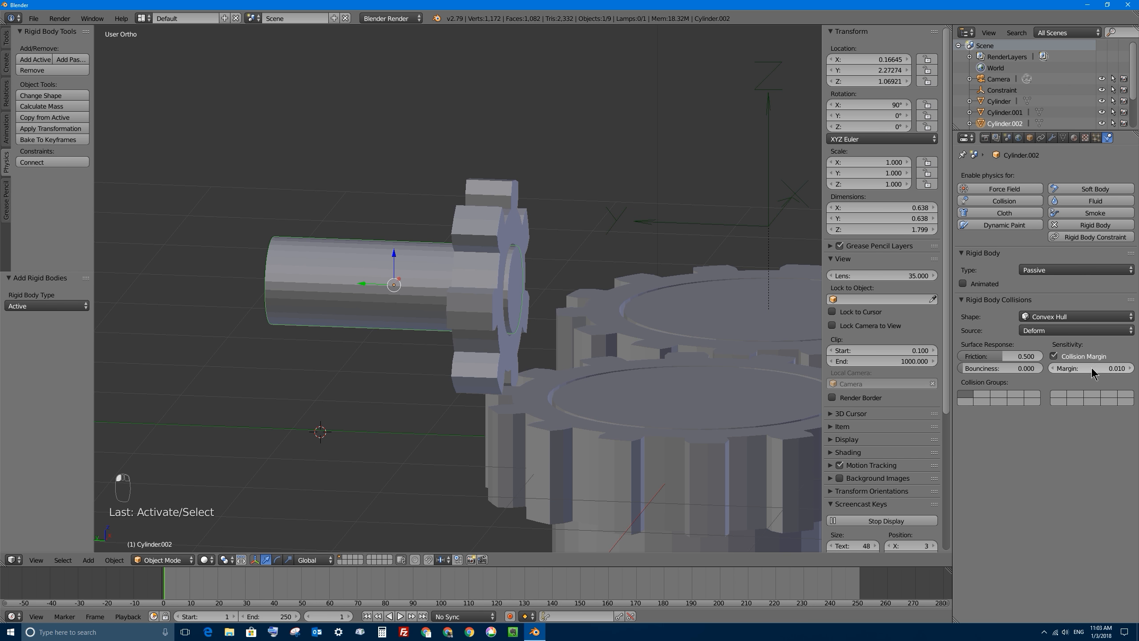
pyautogui.moveTo(1021, 358); pyautogui.dragTo(958, 359)
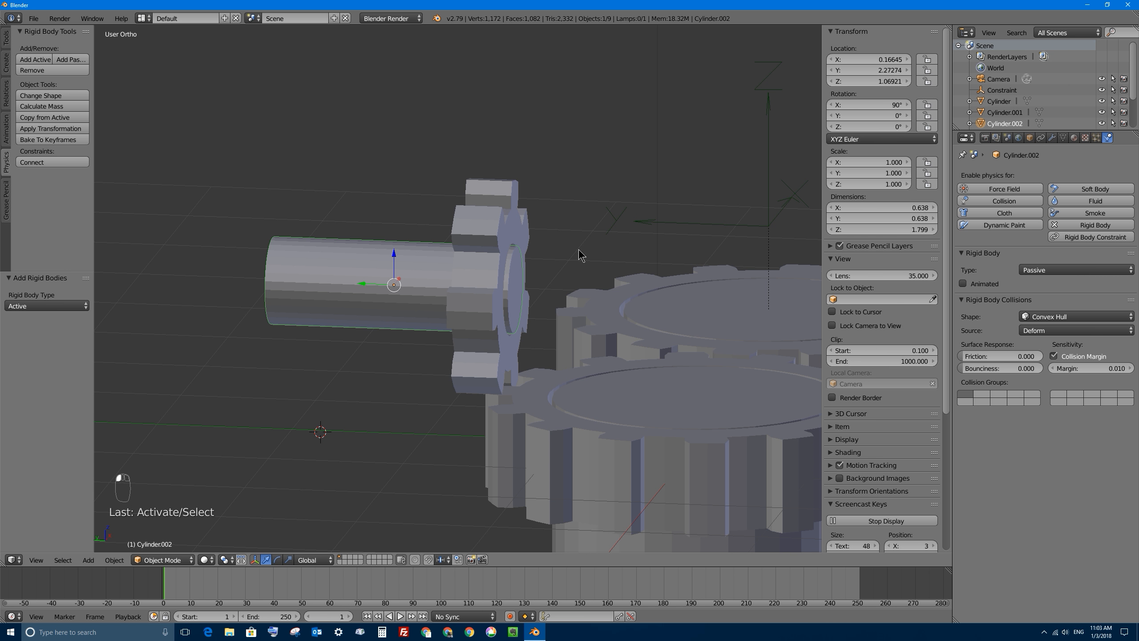
# Connect Cylinder.002 and Gear.002 with a Hinge rigid body constraint at their center, and select the new constraint.
pyautogui.scroll(-2, 630, 238)
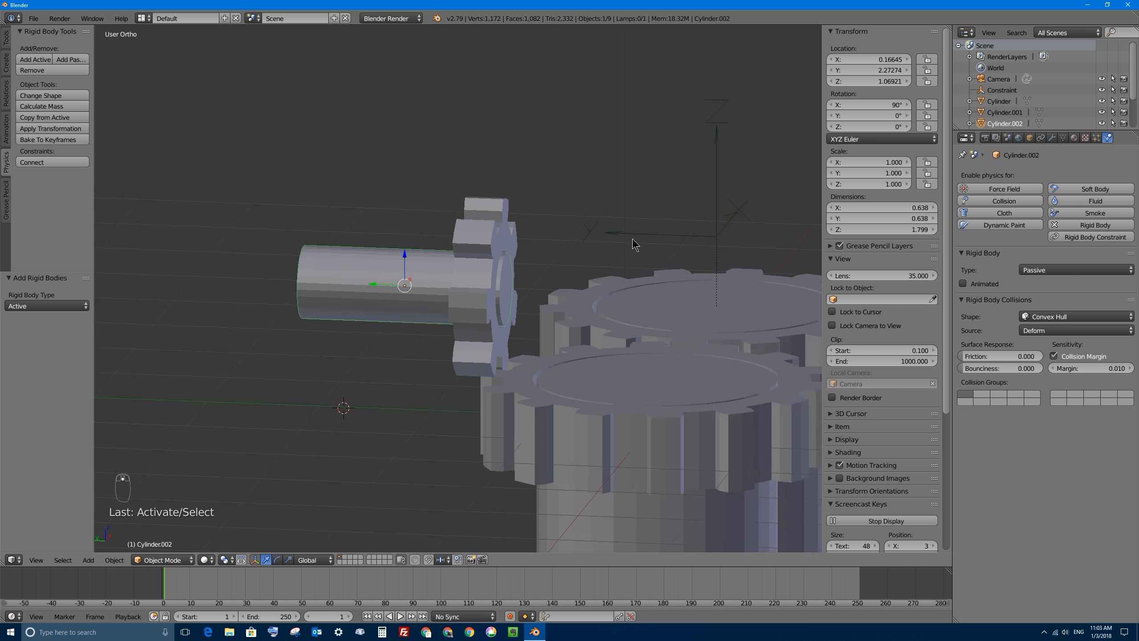
pyautogui.rightClick(685, 217)
pyautogui.rightClick(489, 242)
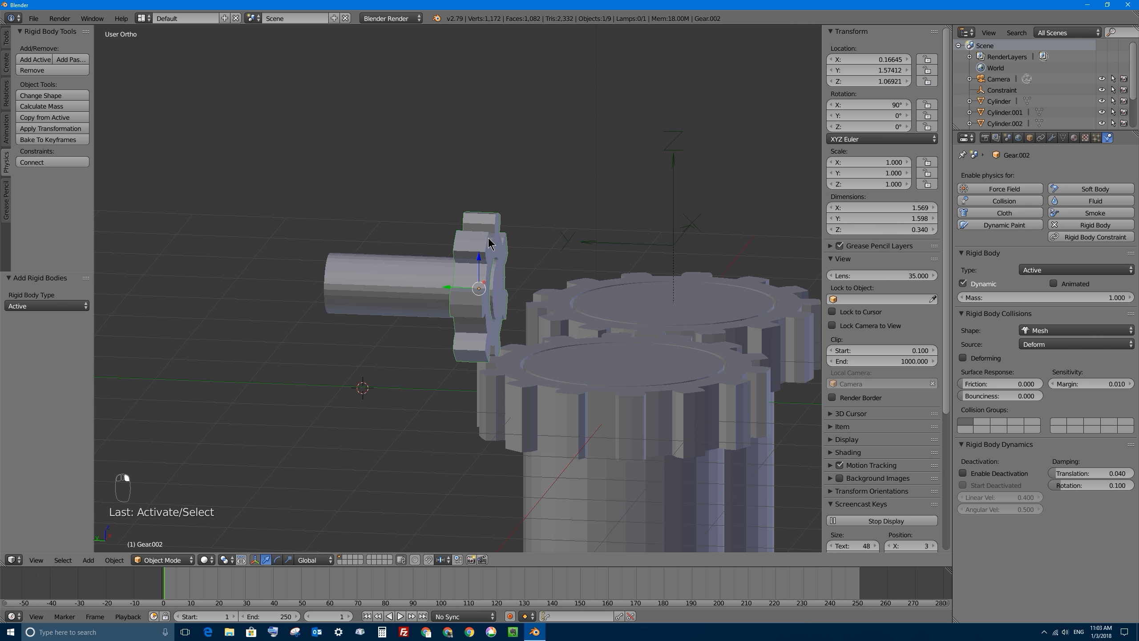
pyautogui.rightClick(424, 272)
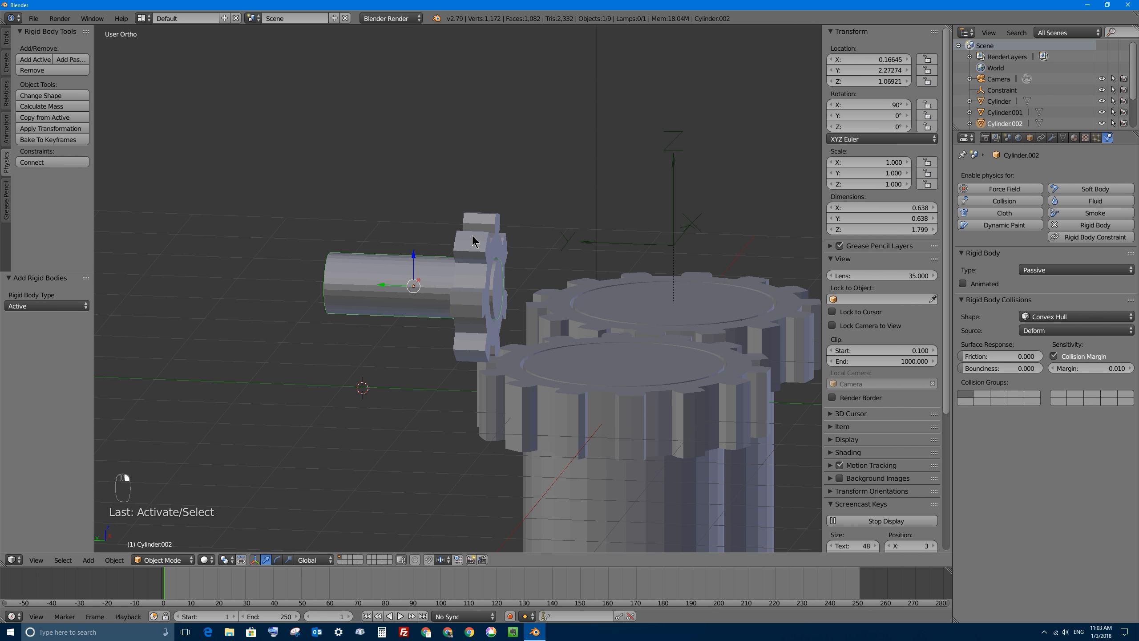
pyautogui.rightClick(490, 230)
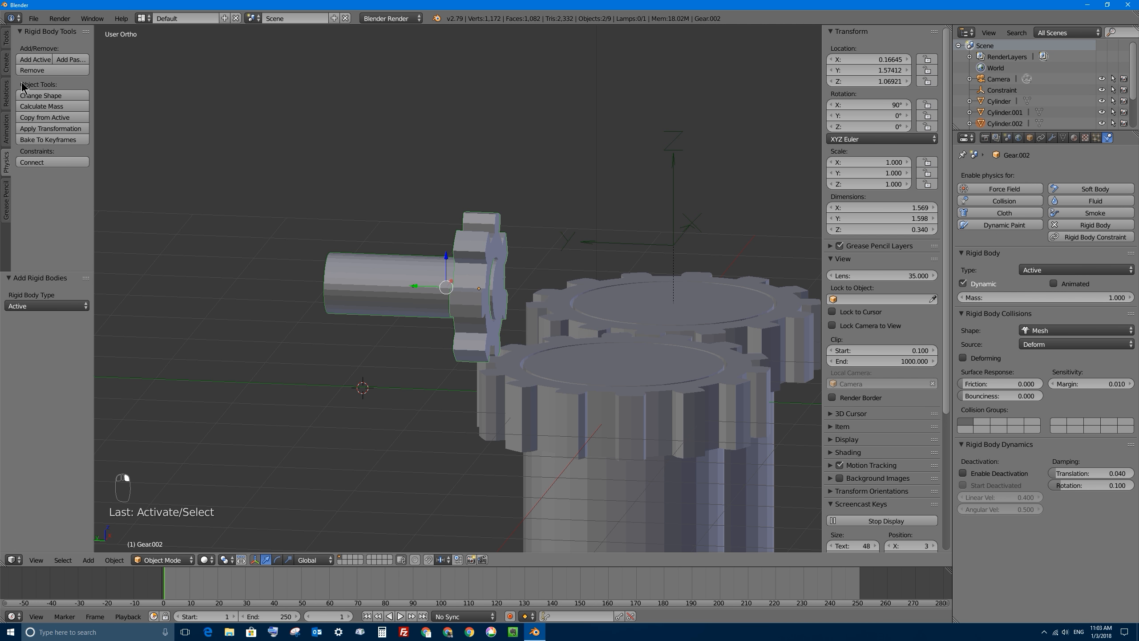
pyautogui.click(54, 162)
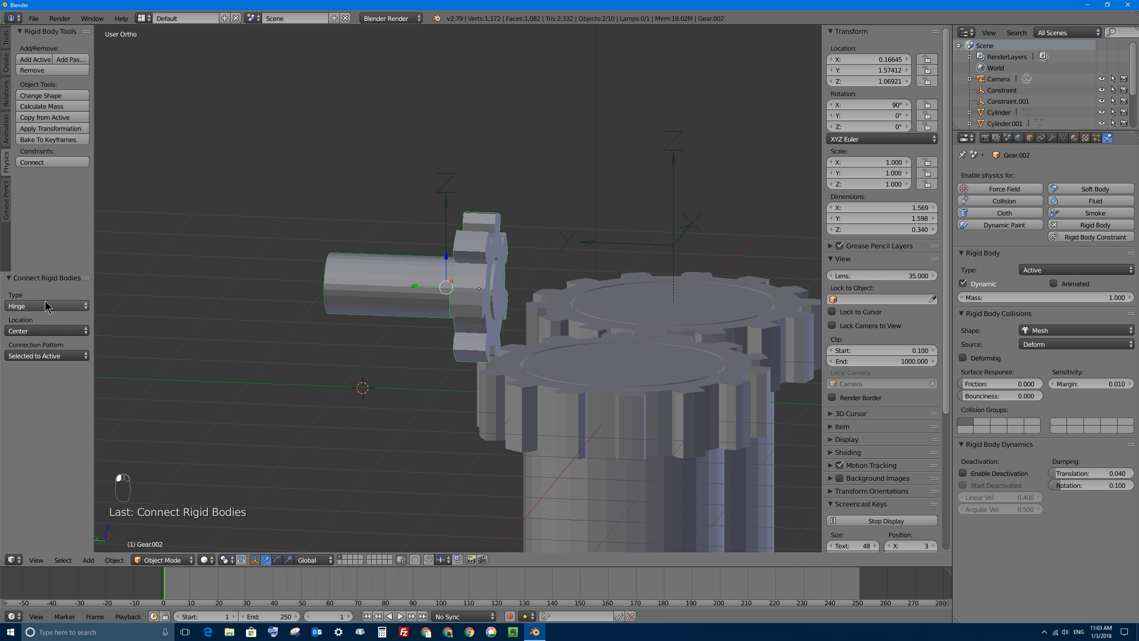
pyautogui.moveTo(448, 332); pyautogui.dragTo(468, 283, button='middle')
pyautogui.rightClick(441, 184)
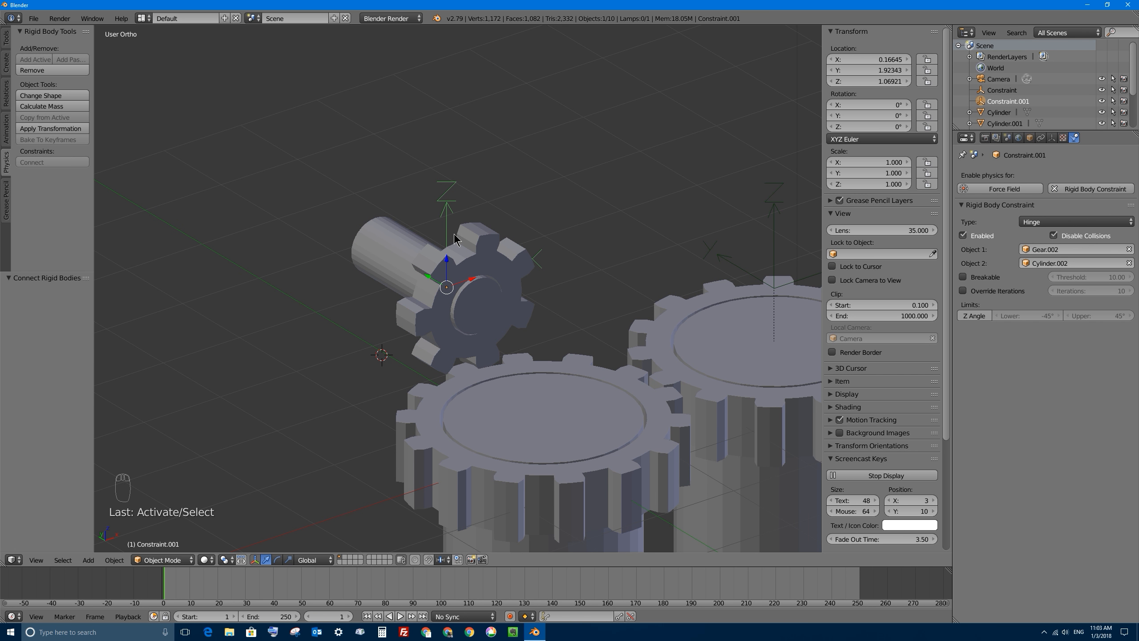
# Check Cylinder.002 and its hinge constraint, and play the simulation to see how Gear.002 behaves.
pyautogui.moveTo(434, 253); pyautogui.dragTo(480, 262, button='middle')
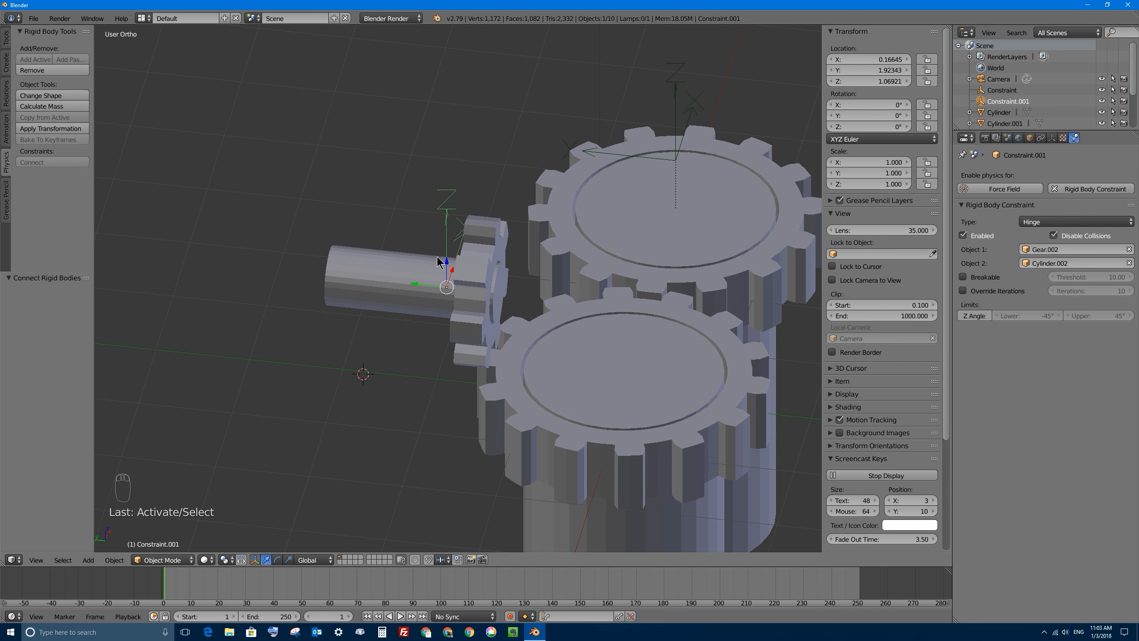
pyautogui.rightClick(363, 268)
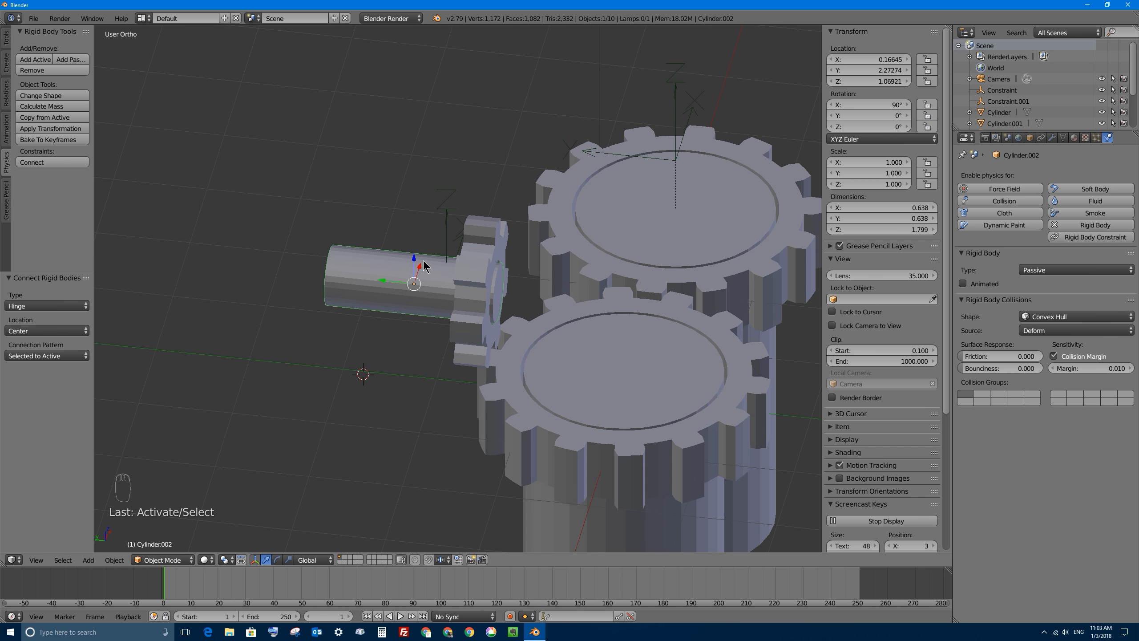
pyautogui.moveTo(424, 265)
pyautogui.mouseDown(button='middle')
pyautogui.moveTo(475, 255)
pyautogui.moveTo(440, 256)
pyautogui.mouseUp(button='middle')
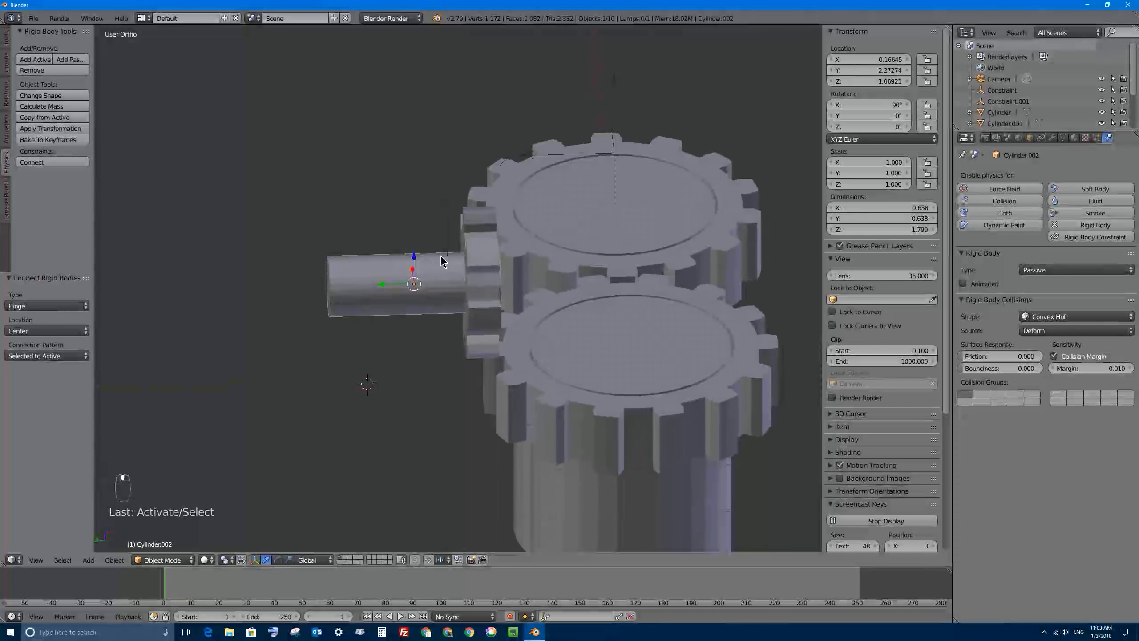
pyautogui.rightClick(447, 206)
pyautogui.moveTo(593, 255); pyautogui.dragTo(455, 218, button='middle')
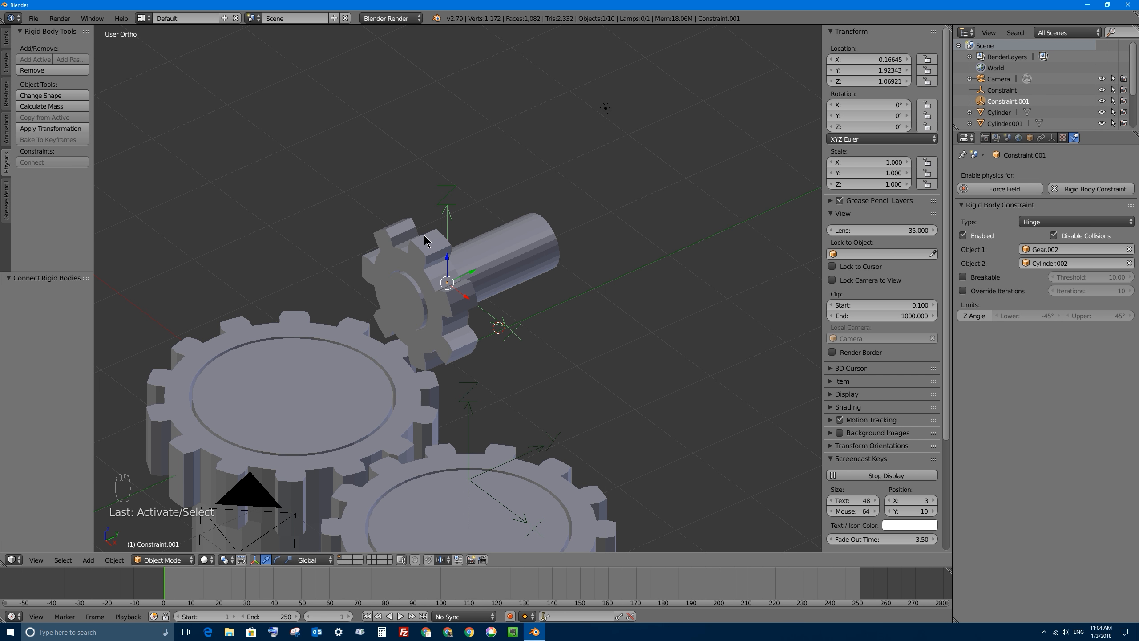
pyautogui.hotkey('alt', 'a')
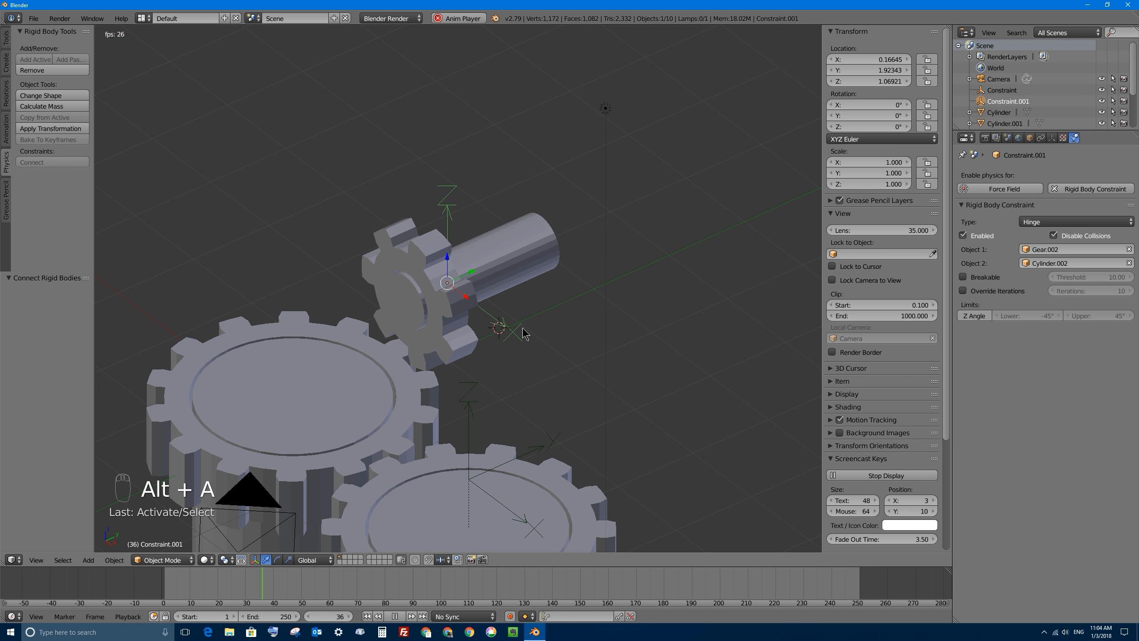
pyautogui.press('Escape')
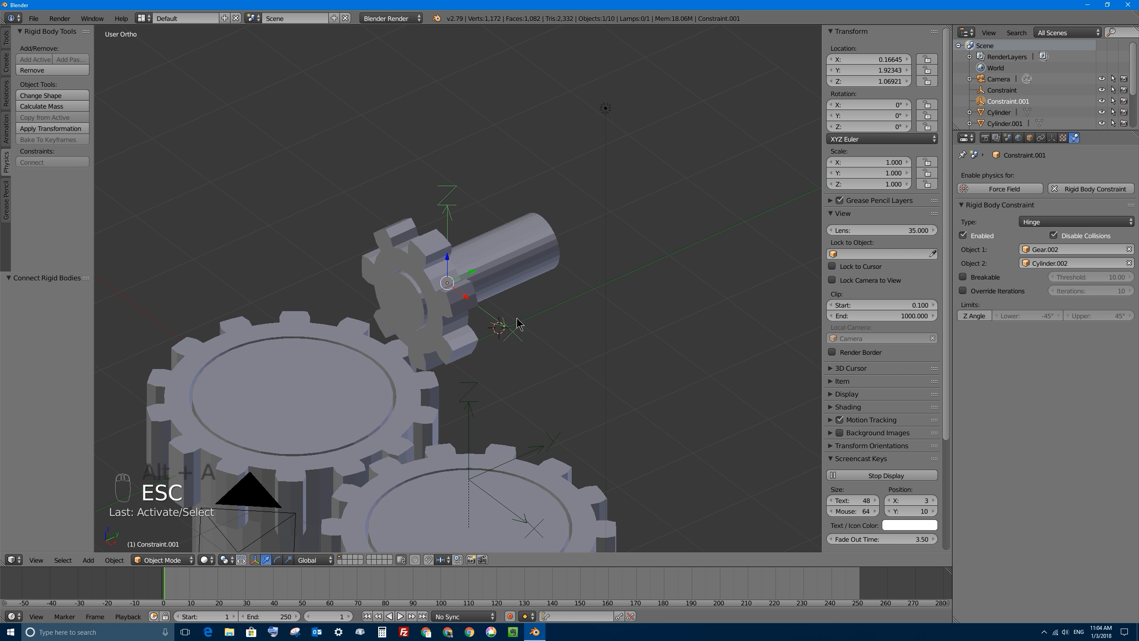
# Add a monkey mesh, move it about 1.46 units along X, and scale it to about 0.476.
pyautogui.hotkey('shift', 'a')
pyautogui.moveTo(519, 324)
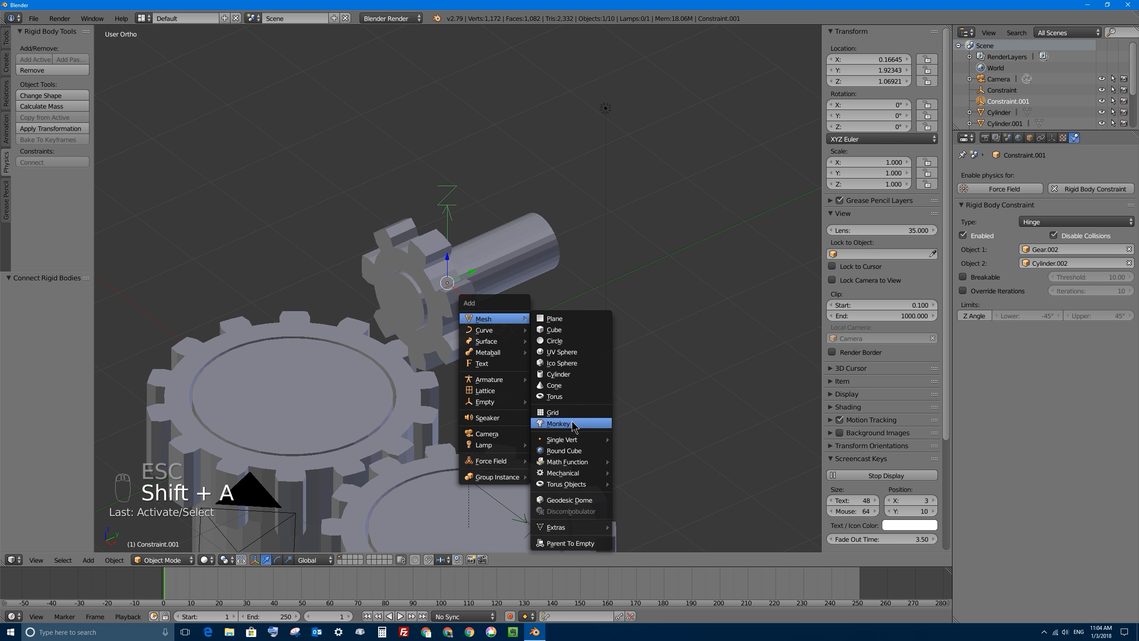
pyautogui.click(572, 424)
pyautogui.moveTo(518, 341); pyautogui.dragTo(603, 406)
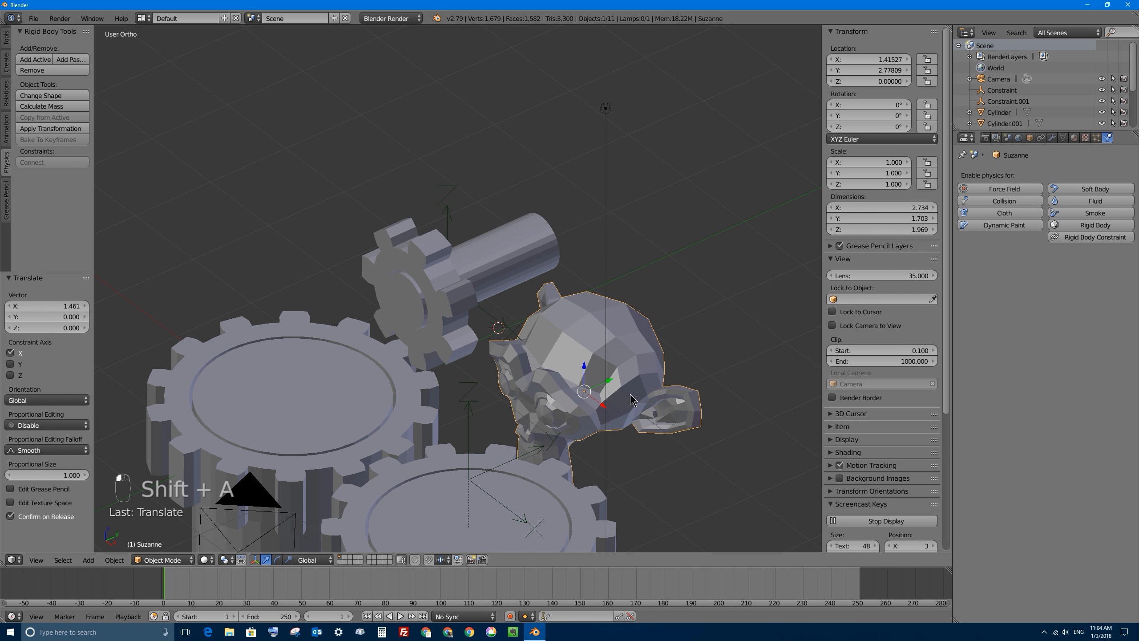
pyautogui.press('s')
pyautogui.click(627, 380)
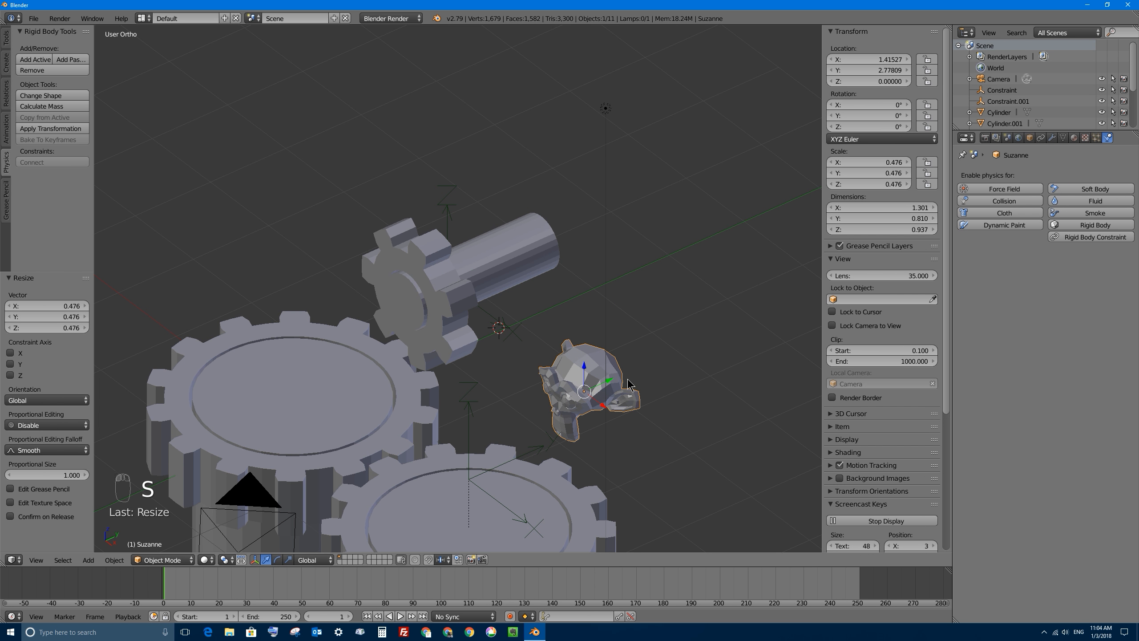
# Place the monkey beside the small gear at about X 1.98, Y 2.41, Z 1.12, and make it a passive rigid body.
pyautogui.press('KP_1')
pyautogui.press('g')
pyautogui.click(622, 274)
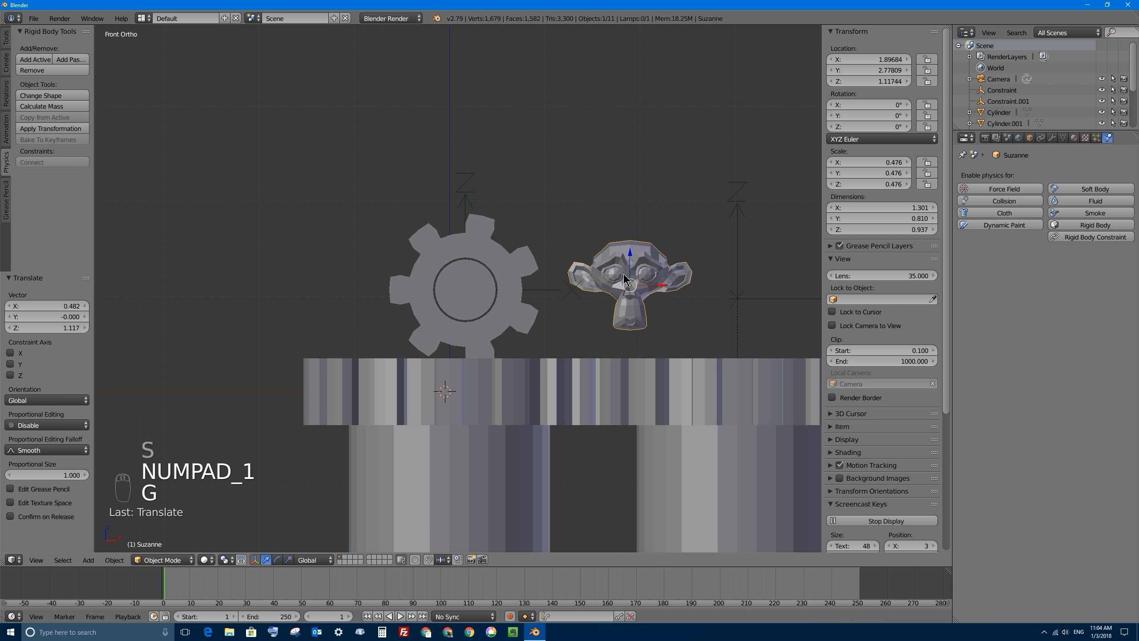
pyautogui.press('KP_7')
pyautogui.press('g')
pyautogui.click(630, 309)
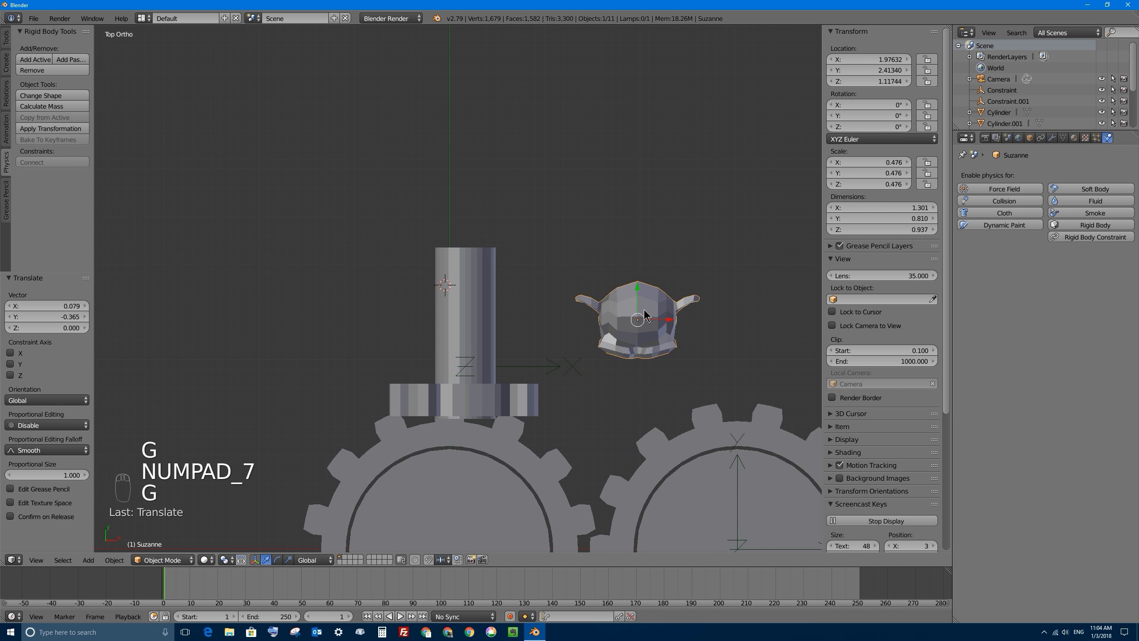
pyautogui.click(81, 60)
# Play the simulation and push the monkey against Gear.002 to test how the gear turns.
pyautogui.hotkey('alt', 'a')
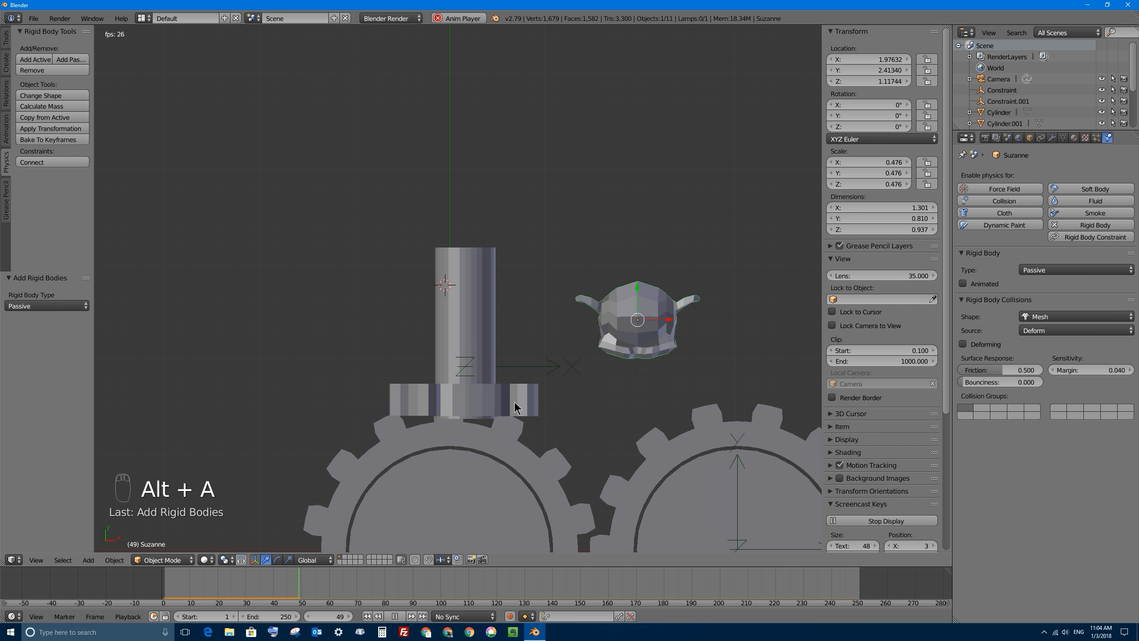
pyautogui.press('g')
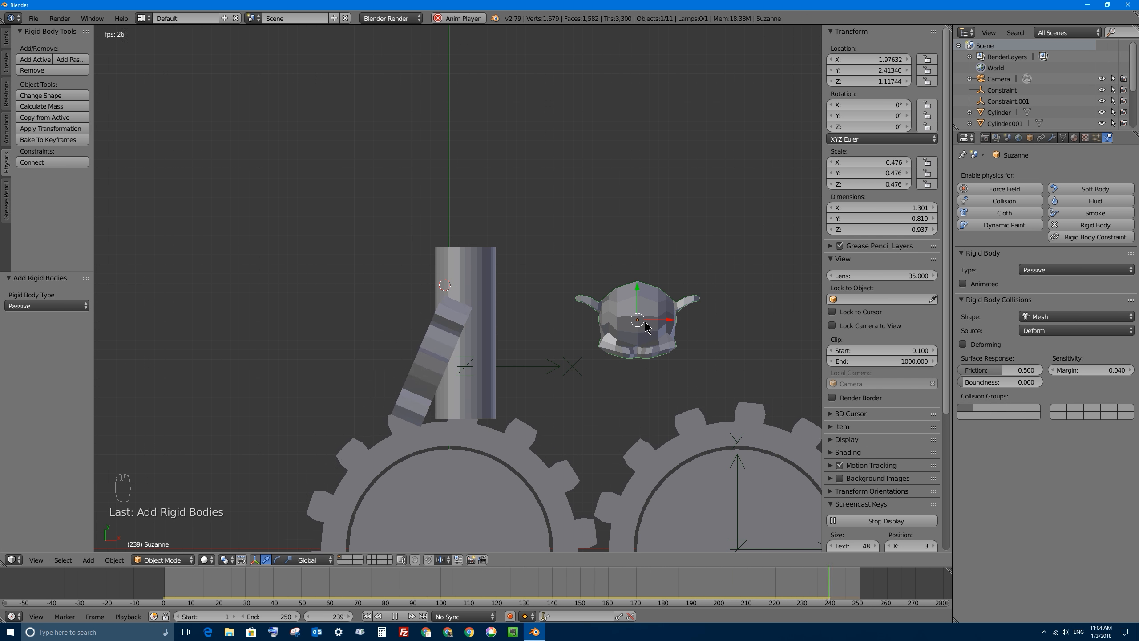
pyautogui.click(669, 289)
pyautogui.press('Escape')
# Move the small gear's hinge constraint about 1.6 units along Y, past the far end of Cylinder.002.
pyautogui.moveTo(634, 340); pyautogui.dragTo(446, 267, button='middle')
pyautogui.rightClick(542, 187)
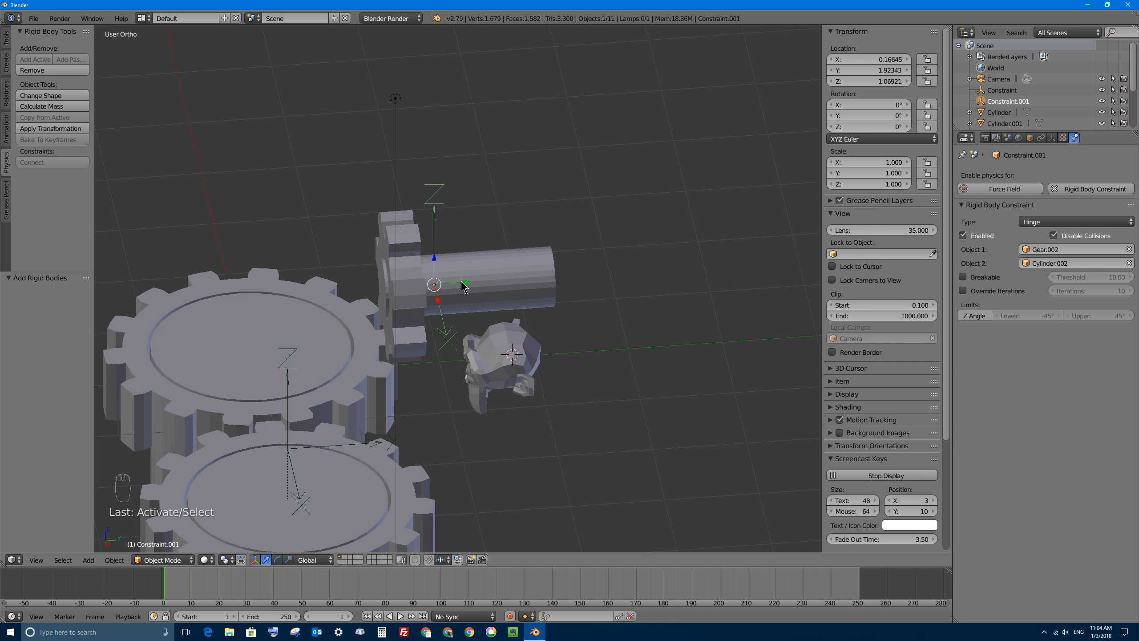
pyautogui.moveTo(467, 286); pyautogui.dragTo(621, 275)
# Play the simulation and push the monkey into Gear.002 to test the hinge at its moved location.
pyautogui.moveTo(621, 274); pyautogui.dragTo(442, 233, button='middle')
pyautogui.press('KP_7')
pyautogui.hotkey('alt', 'a')
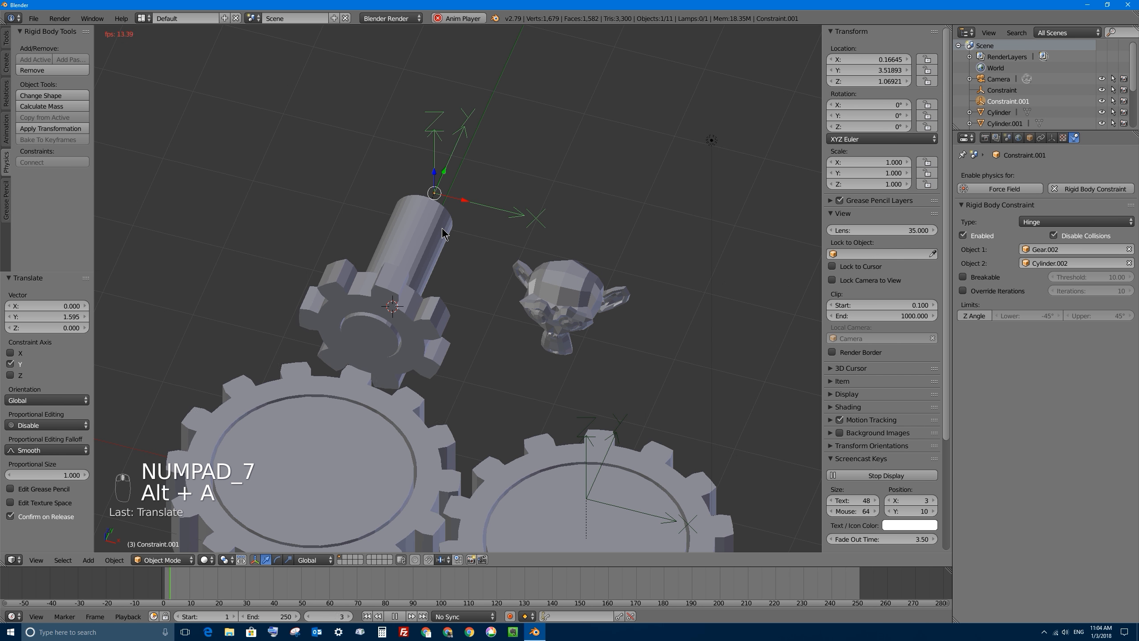
pyautogui.rightClick(565, 297)
pyautogui.press('g')
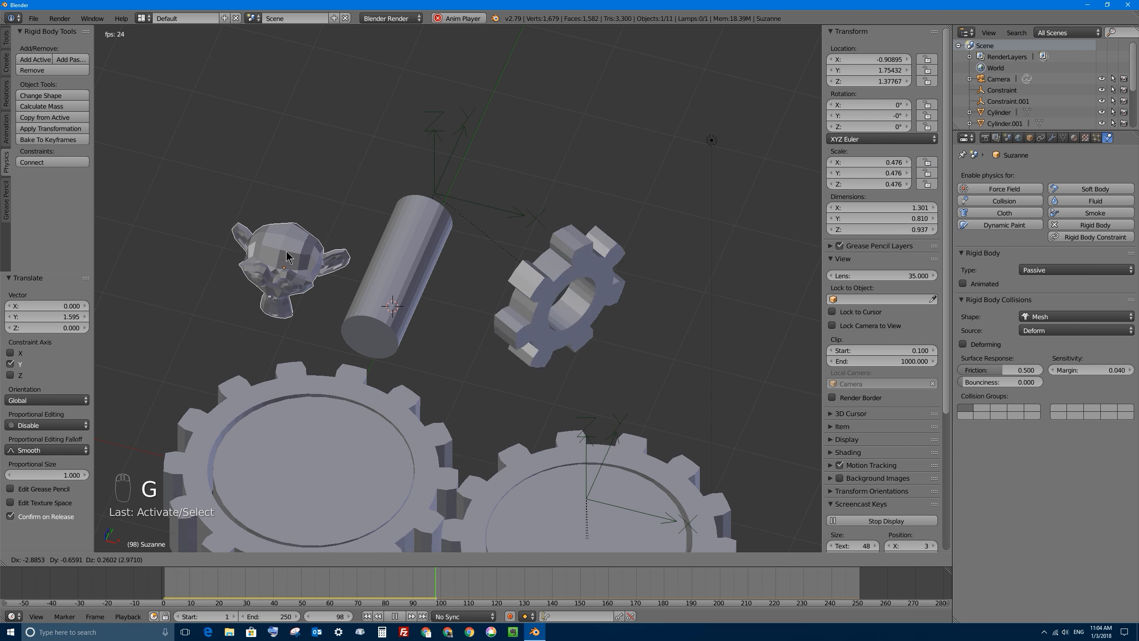
pyautogui.click(568, 297)
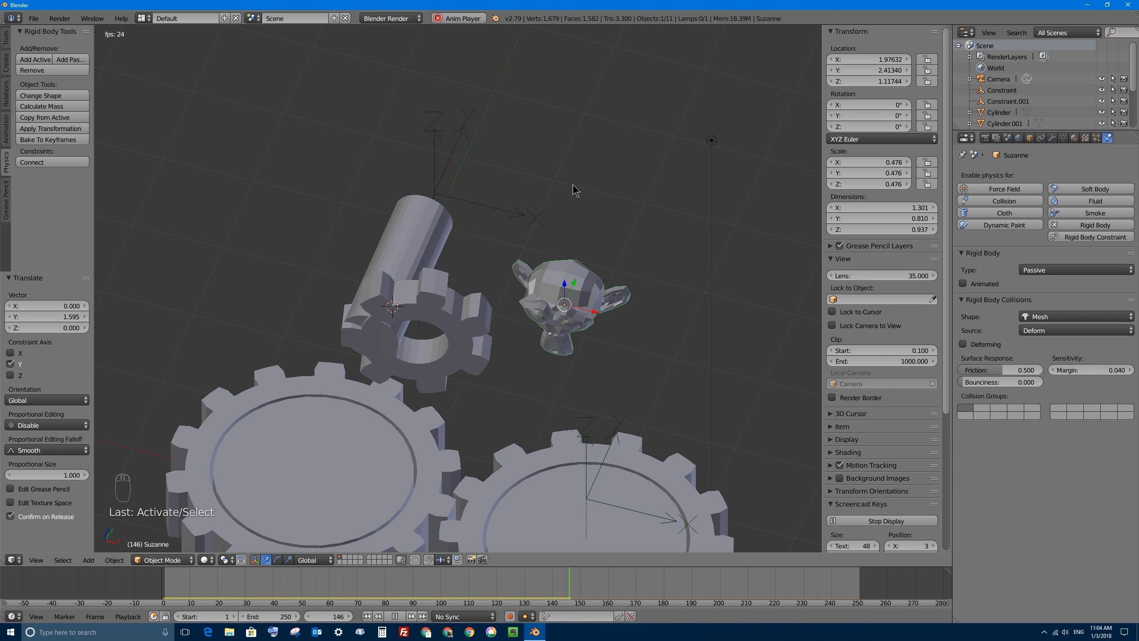
pyautogui.press('Escape')
# Rotate the small gear's hinge constraint by -90° in the right view.
pyautogui.rightClick(438, 146)
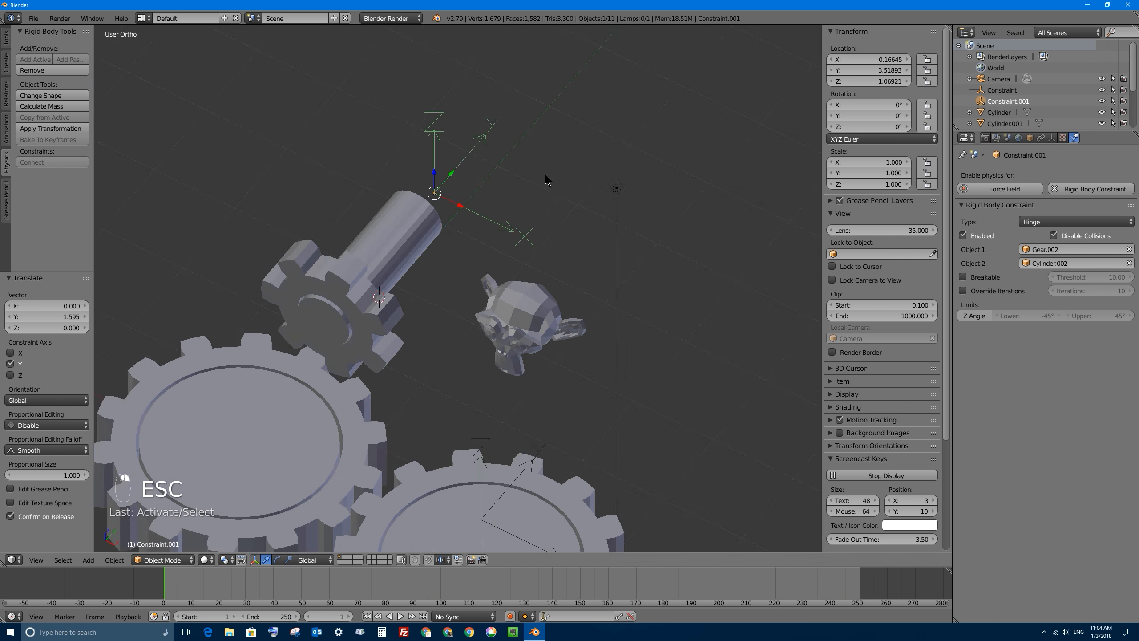
pyautogui.moveTo(546, 178); pyautogui.dragTo(506, 162, button='middle')
pyautogui.press('KP_3')
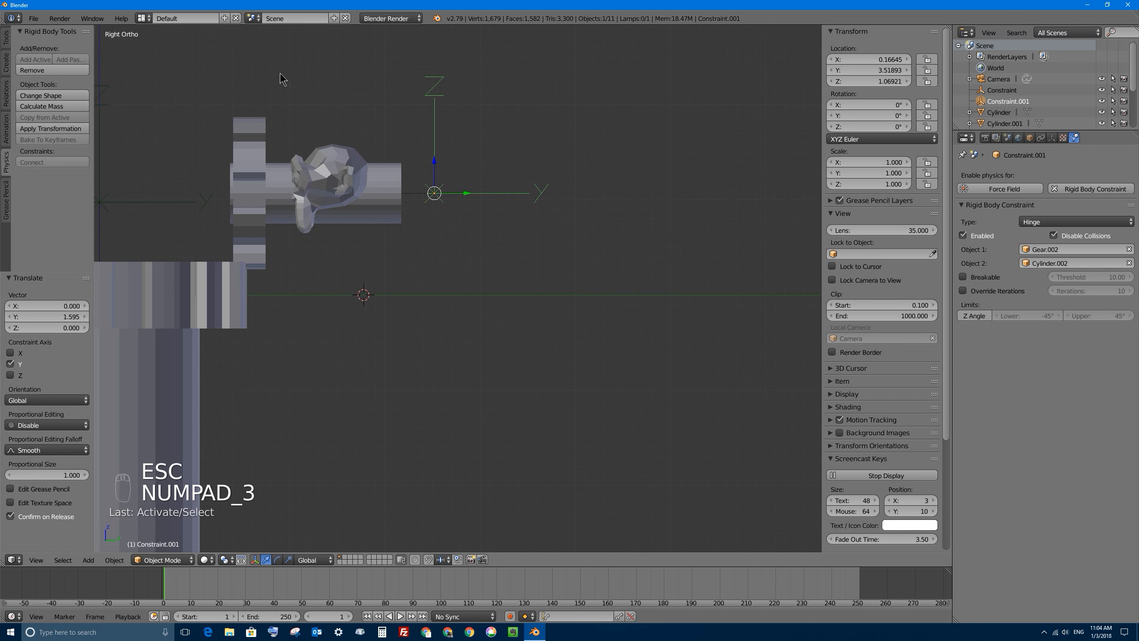
pyautogui.write('r')
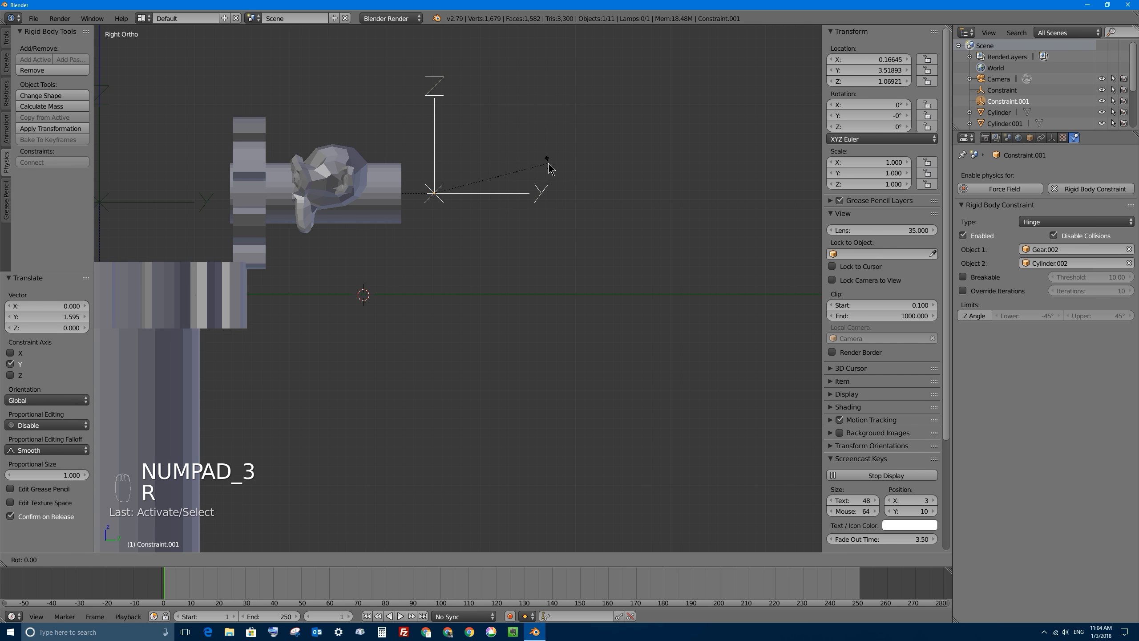
pyautogui.write('-90')
pyautogui.press('Return')
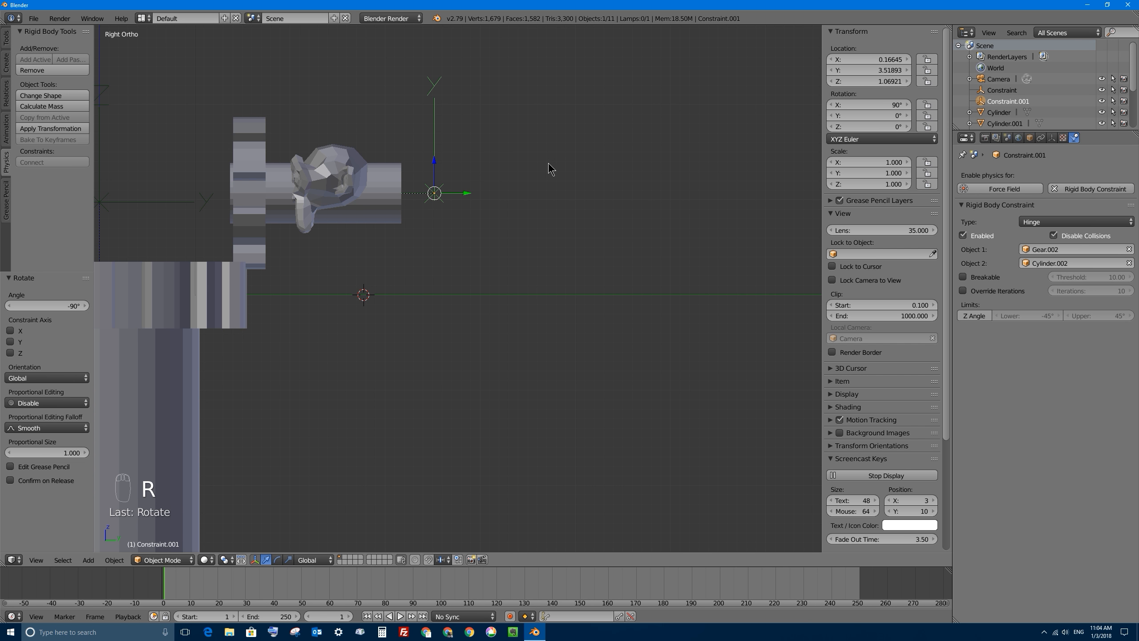
# Play the simulation and push the monkey into Gear.002 to test the rotated hinge.
pyautogui.moveTo(384, 201); pyautogui.dragTo(468, 218, button='middle')
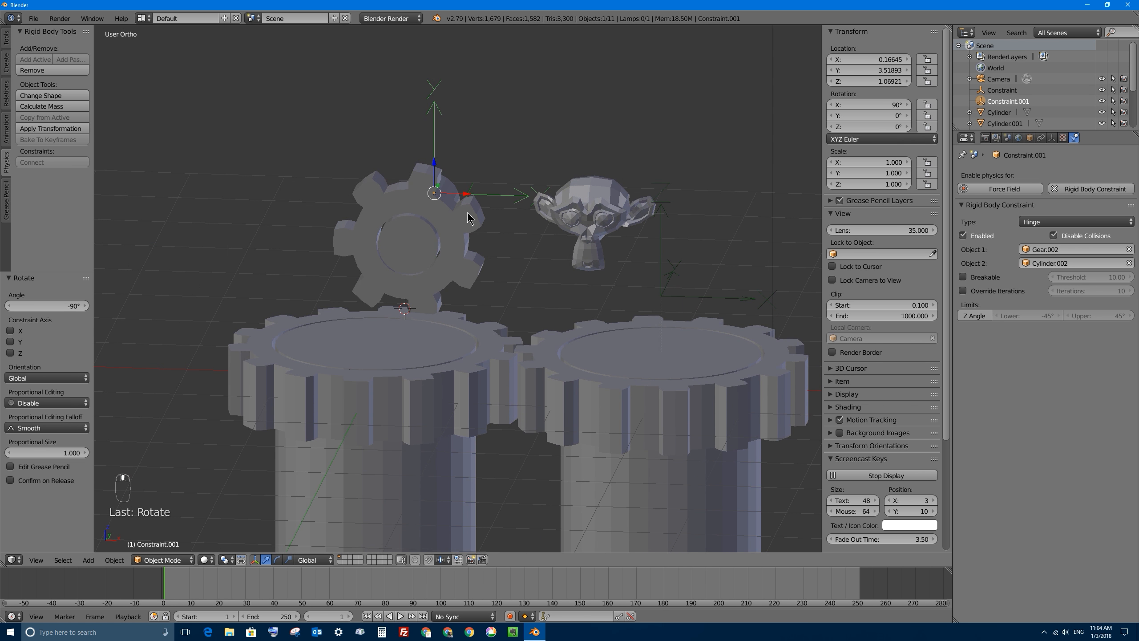
pyautogui.hotkey('alt', 'a')
pyautogui.rightClick(597, 263)
pyautogui.press('g')
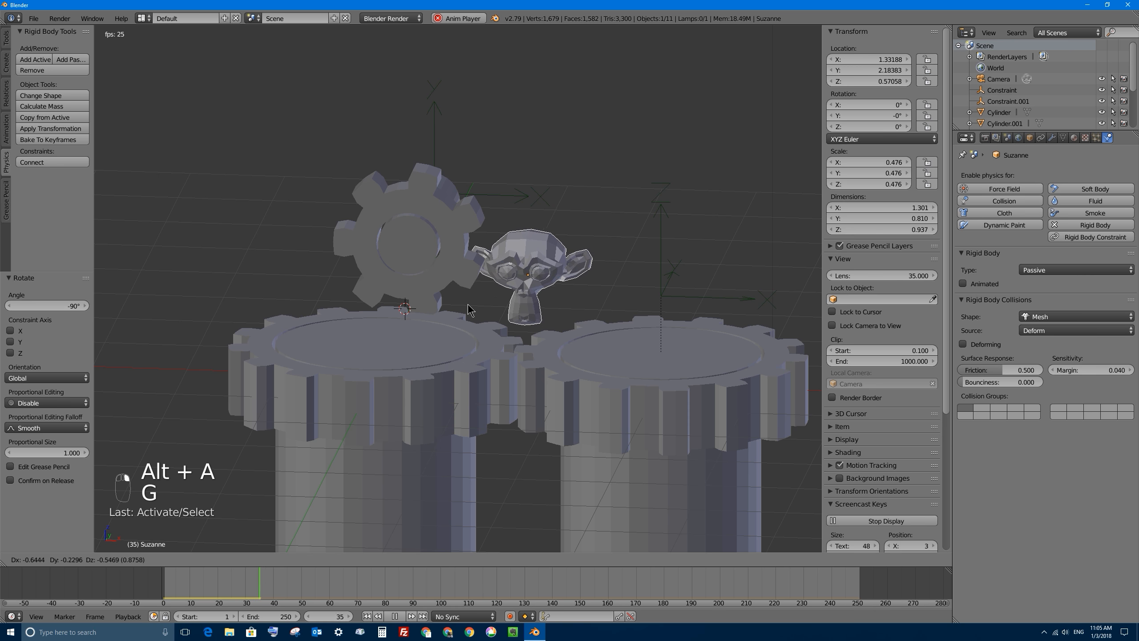
pyautogui.rightClick(519, 235)
# Move the monkey about 0.86 units along negative Y in line with Gear.002, and push it against the gear's teeth during playback.
pyautogui.moveTo(519, 235); pyautogui.dragTo(534, 271, button='middle')
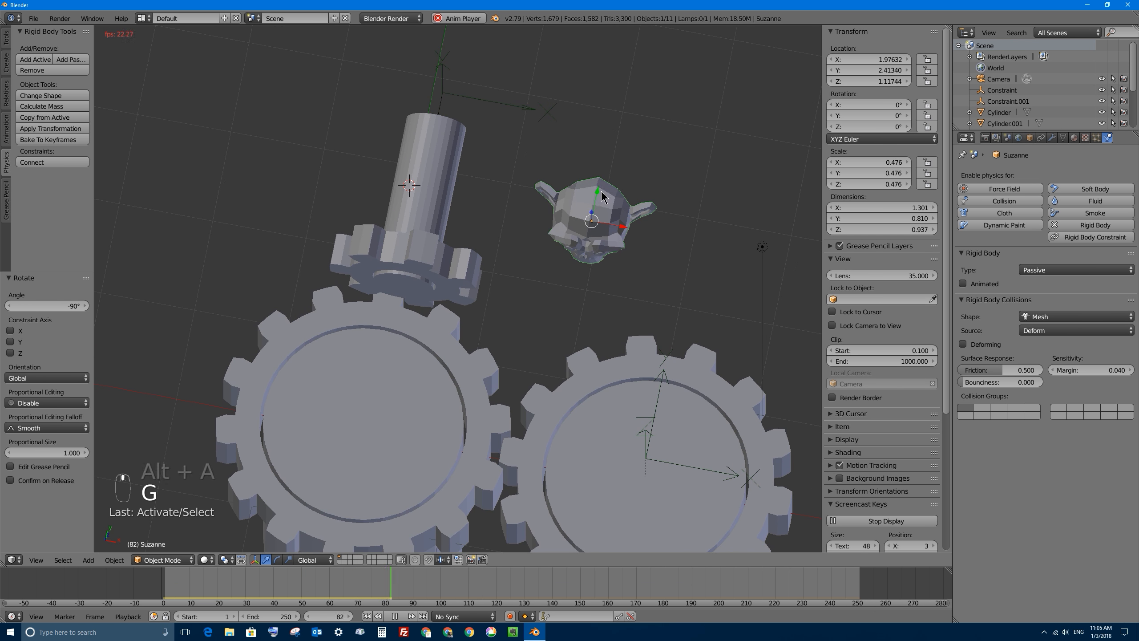
pyautogui.moveTo(600, 190); pyautogui.dragTo(579, 269)
pyautogui.moveTo(588, 305); pyautogui.dragTo(601, 264, button='middle')
pyautogui.press('g')
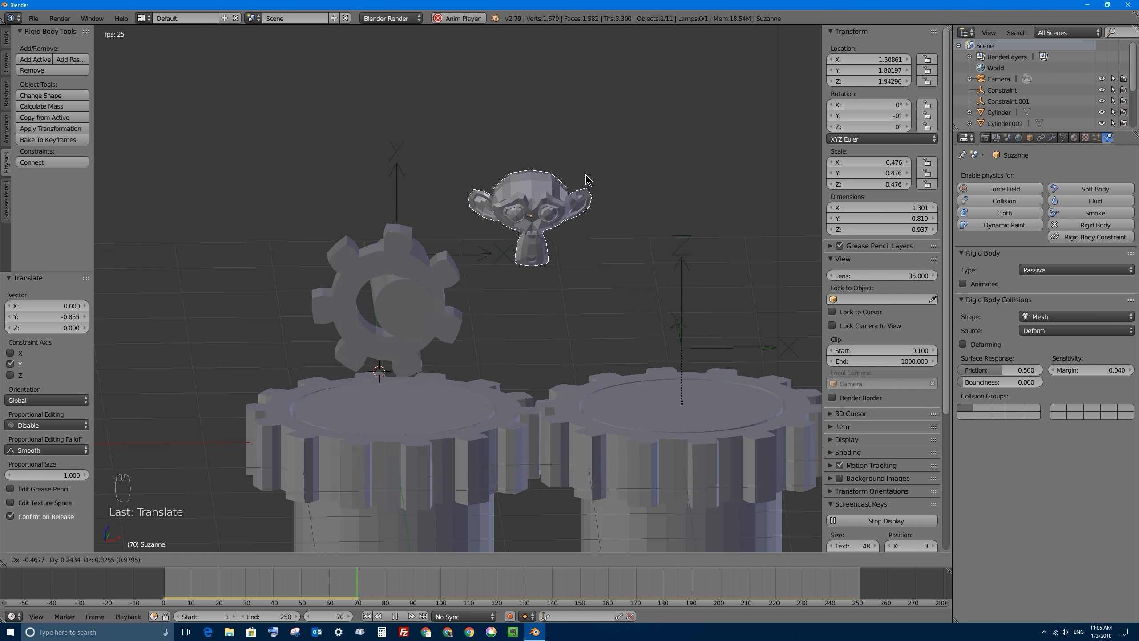
pyautogui.rightClick(578, 201)
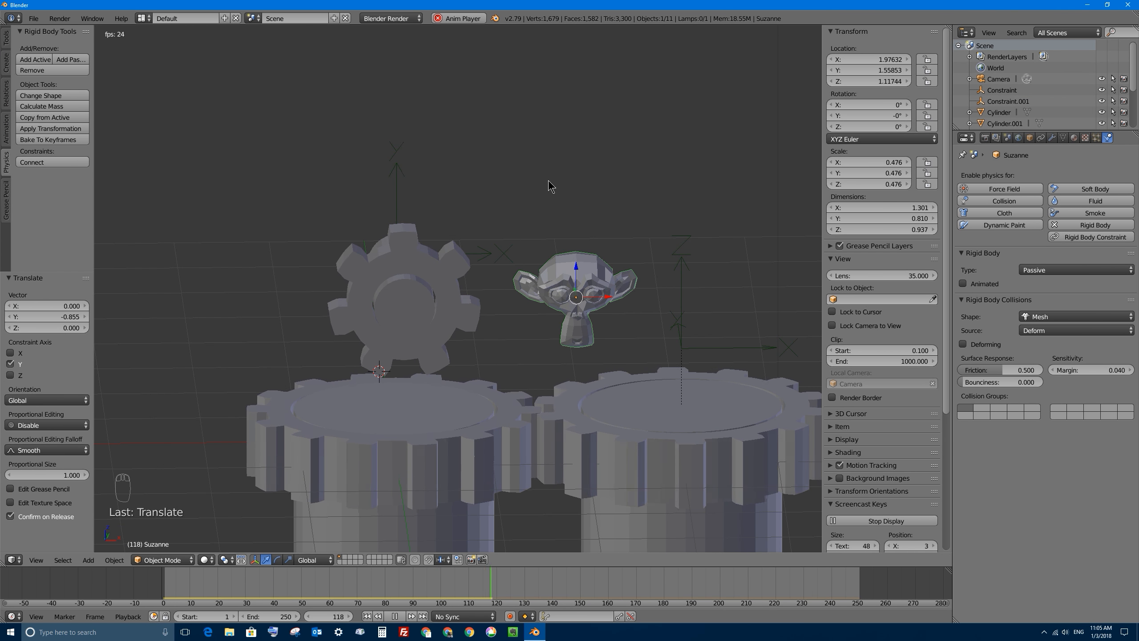
pyautogui.press('Escape')
# Move the small gear's hinge constraint about 0.86 units along Y and rotate it 180° about X.
pyautogui.moveTo(538, 178); pyautogui.dragTo(503, 172, button='middle')
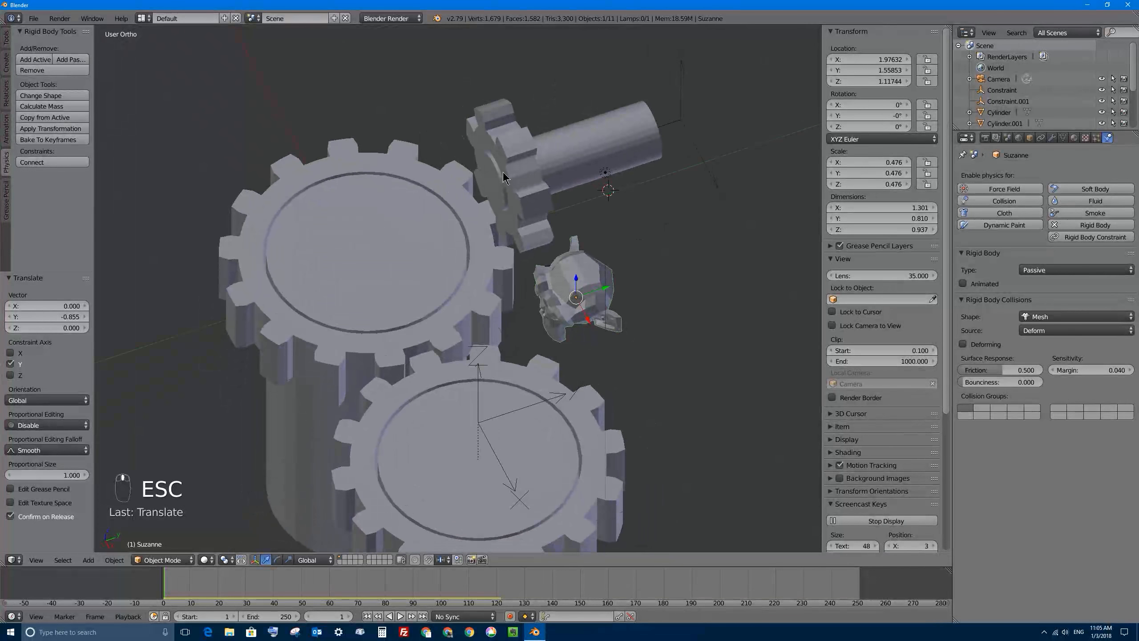
pyautogui.rightClick(685, 121)
pyautogui.keyDown('shift'); pyautogui.moveTo(684, 121); pyautogui.dragTo(419, 170, button='middle'); pyautogui.keyUp('shift')
pyautogui.moveTo(432, 222); pyautogui.dragTo(416, 231, button='middle')
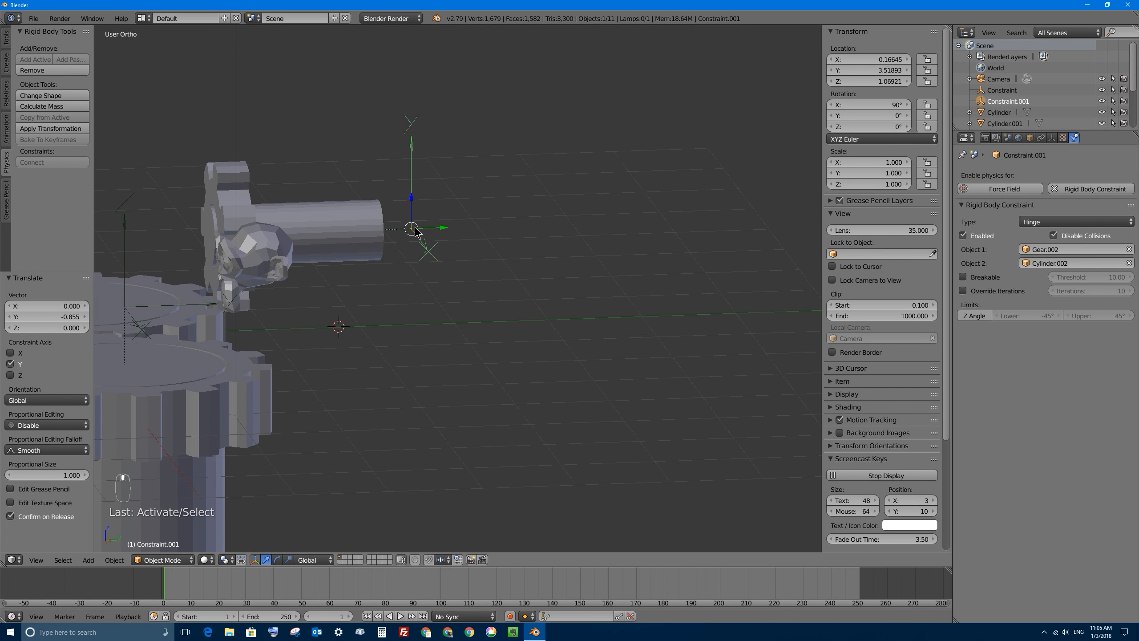
pyautogui.moveTo(442, 235); pyautogui.dragTo(456, 223)
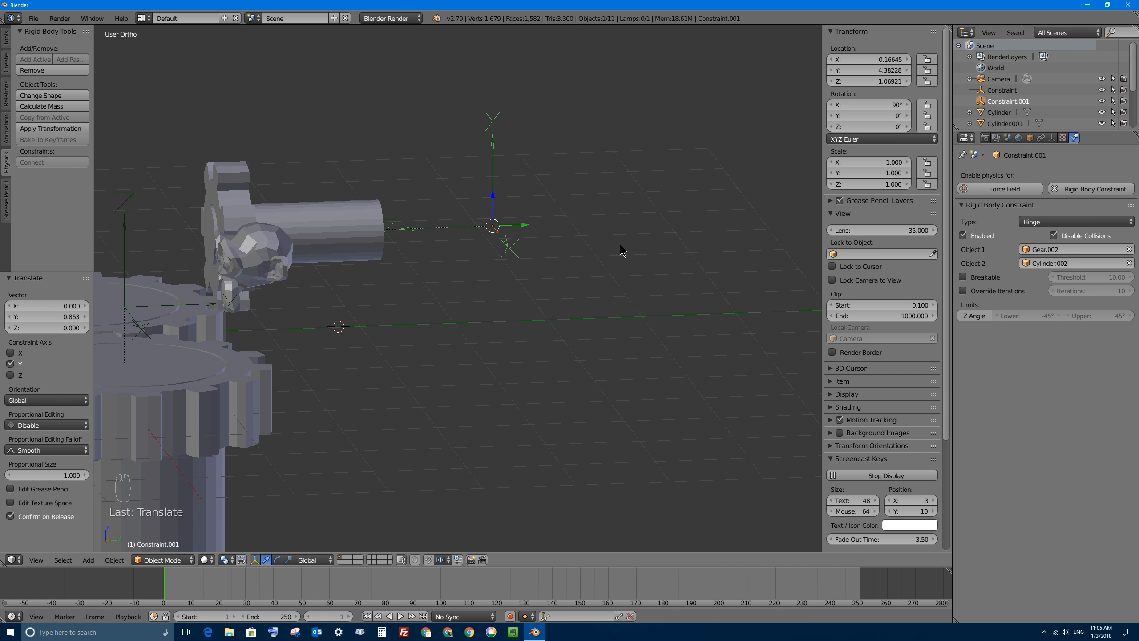
pyautogui.press('r')
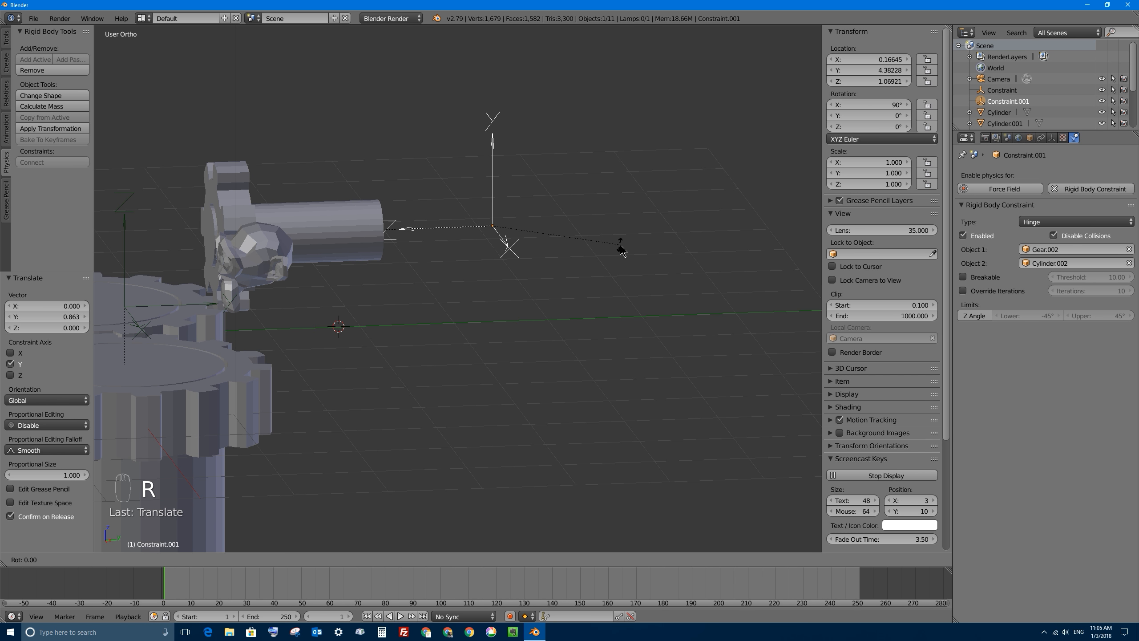
pyautogui.write('x180')
pyautogui.press('Return')
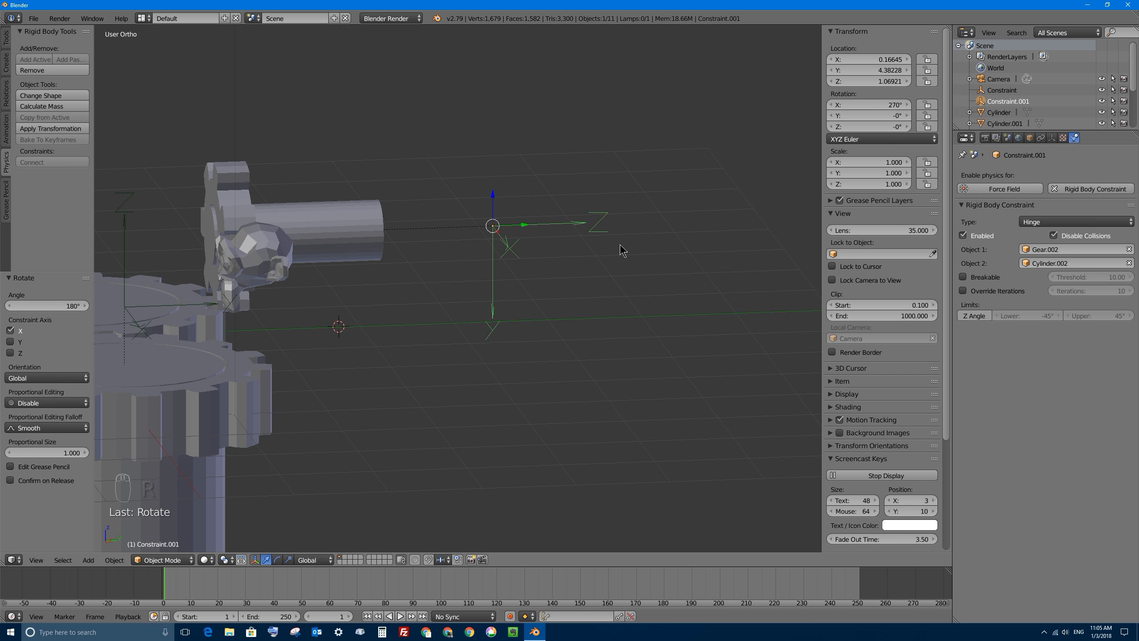
# Move the hinge constraint about 1.03 units along negative Y, back to the end of Cylinder.002.
pyautogui.press('g')
pyautogui.press('y')
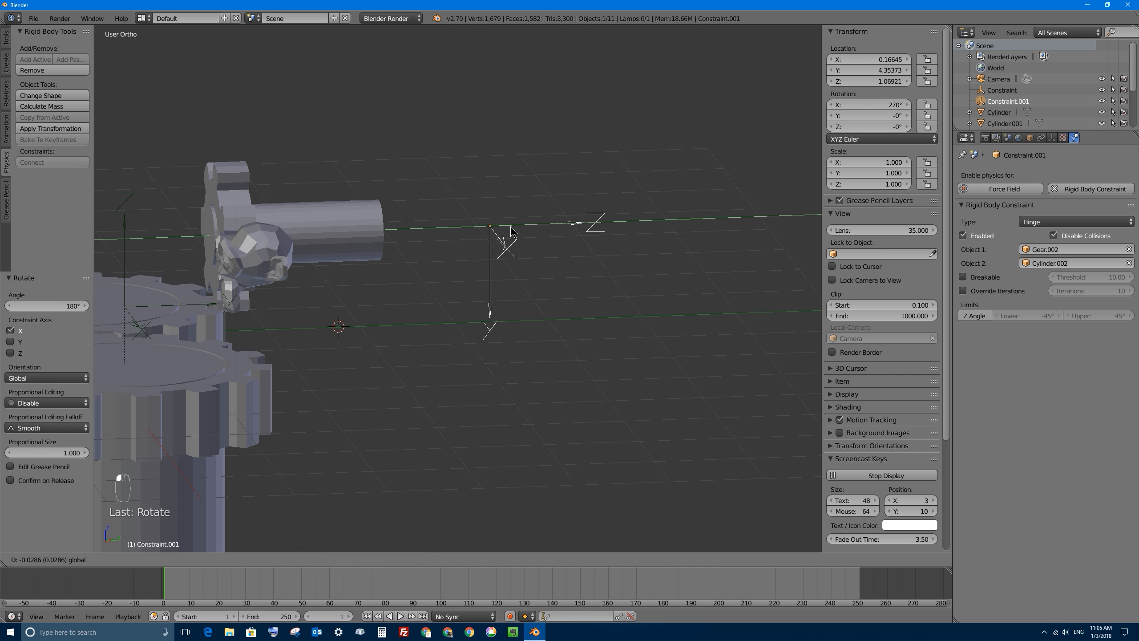
pyautogui.moveTo(417, 224); pyautogui.dragTo(430, 224)
# Review the physics settings of Gear.002, its hinge constraint, and Cylinder.002.
pyautogui.moveTo(303, 246); pyautogui.dragTo(383, 248, button='middle')
pyautogui.rightClick(335, 235)
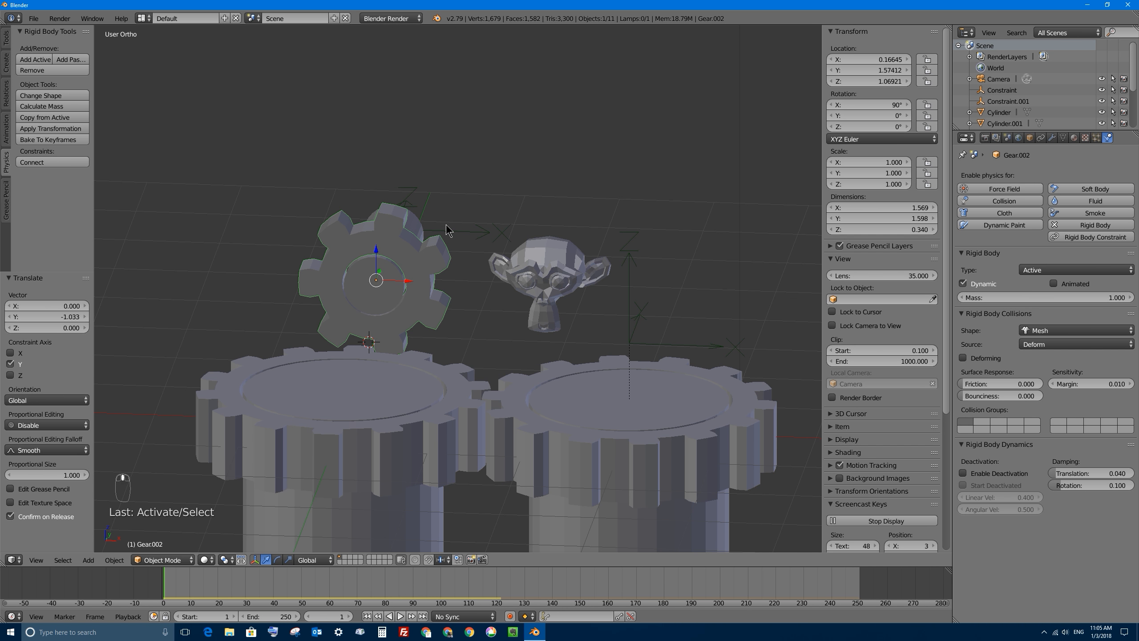
pyautogui.moveTo(447, 230); pyautogui.dragTo(501, 243, button='middle')
pyautogui.rightClick(546, 223)
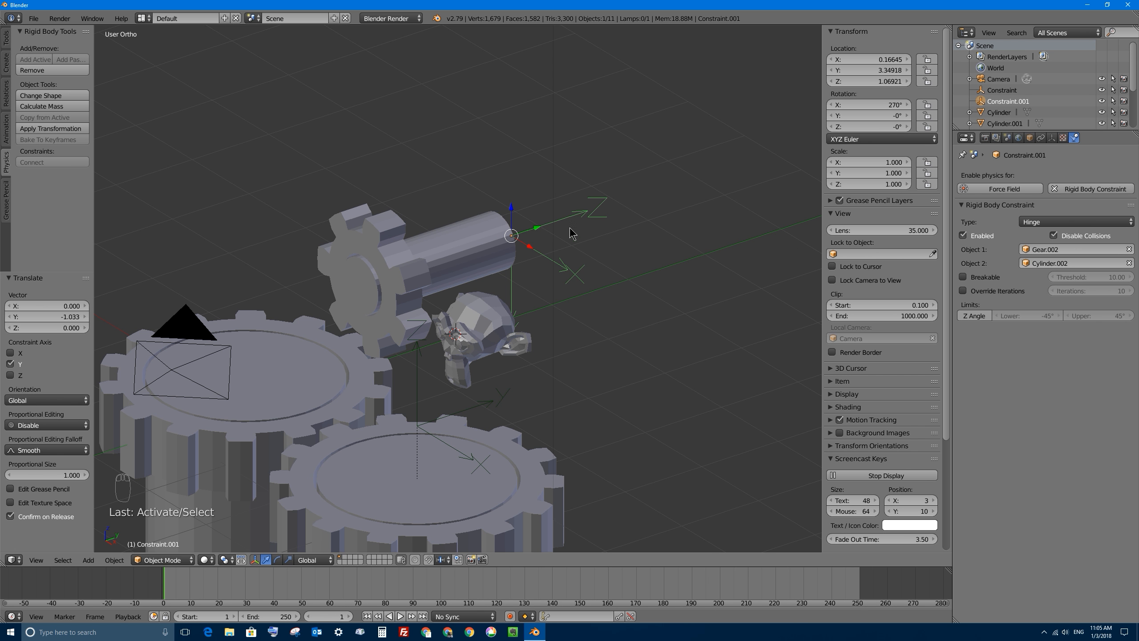
pyautogui.rightClick(464, 229)
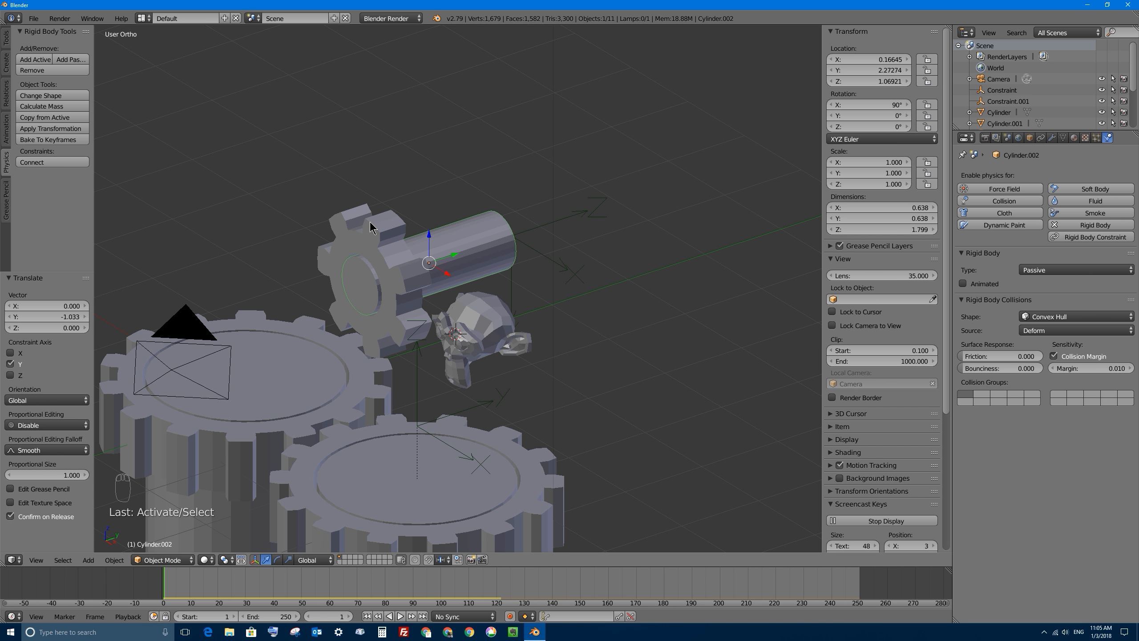
# Connect Gear.002 and Cylinder.002 with a new rigid body constraint and set its type to Motor.
pyautogui.keyDown('shift'); pyautogui.rightClick(355, 220); pyautogui.keyUp('shift')
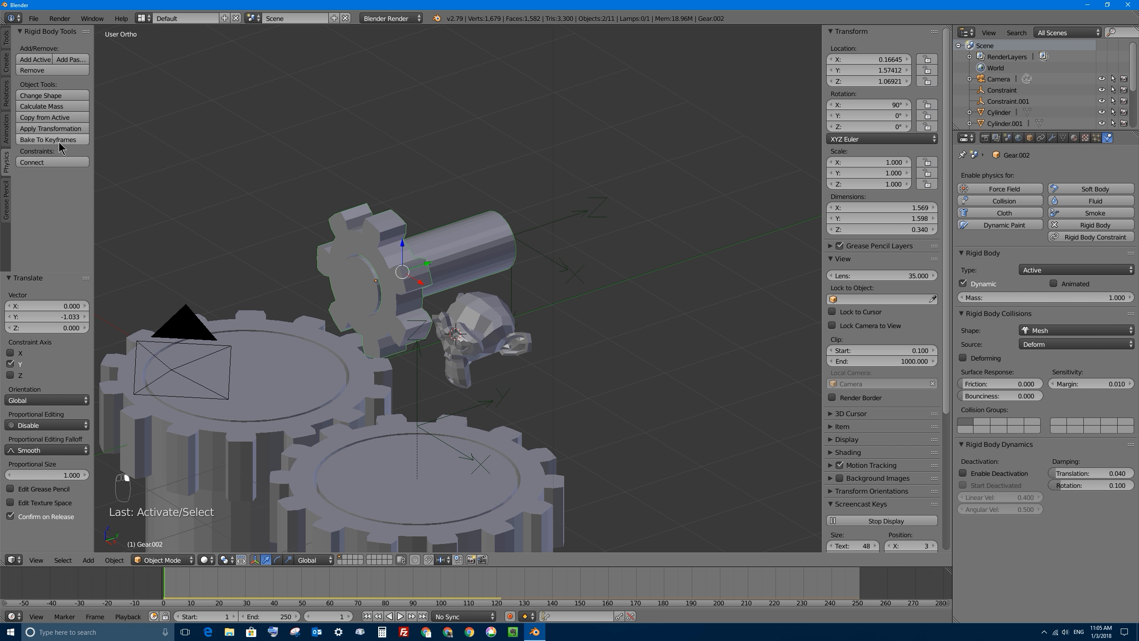
pyautogui.click(40, 162)
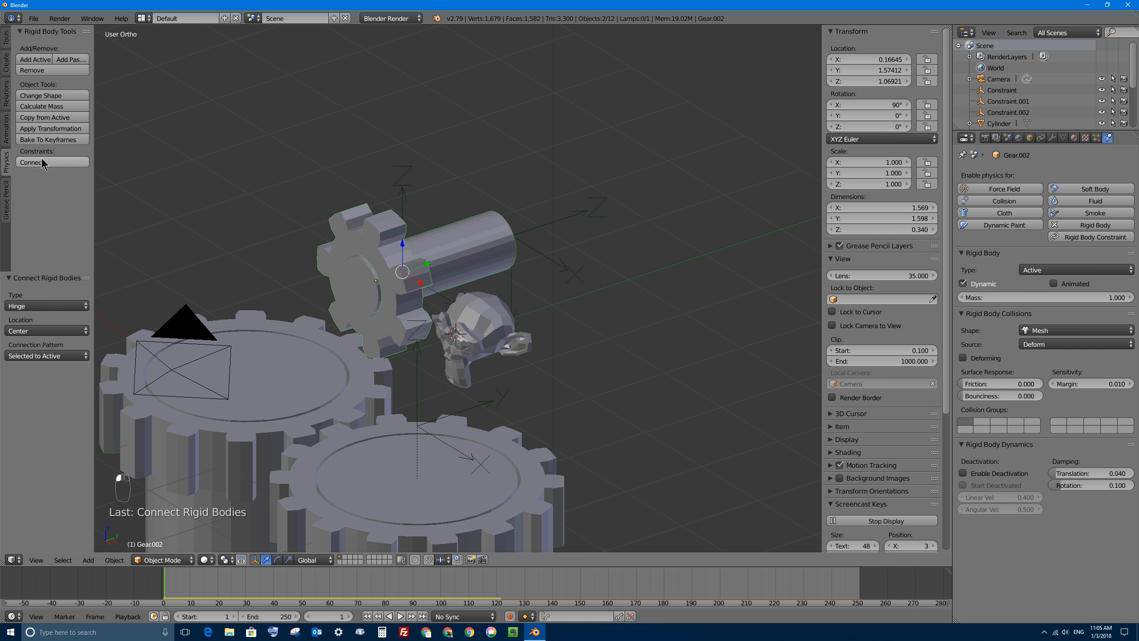
pyautogui.click(27, 307)
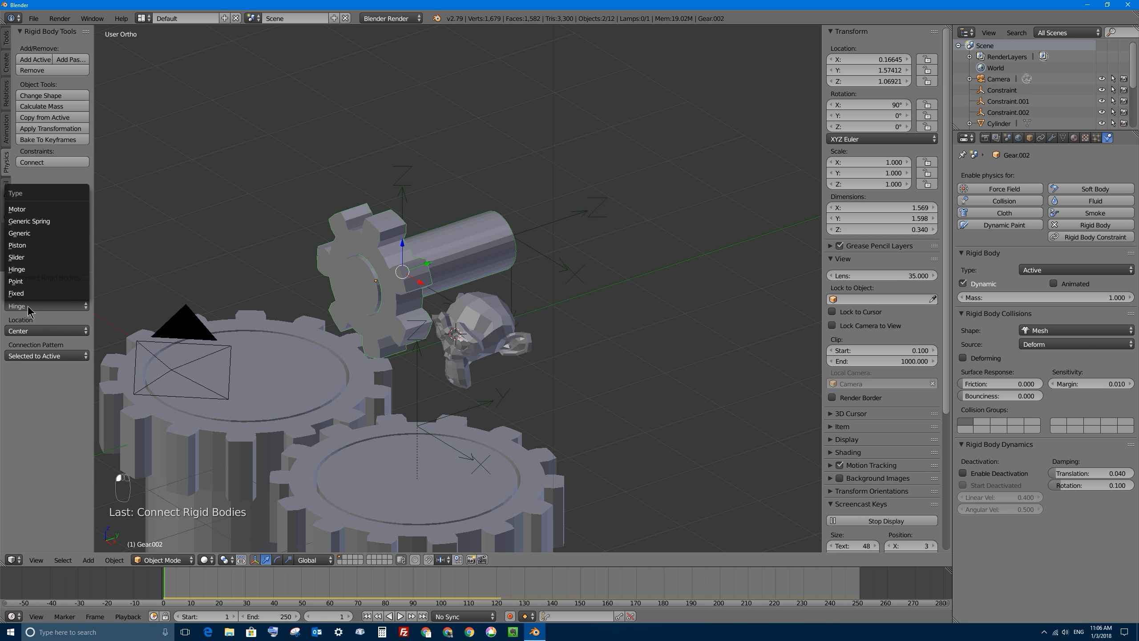
pyautogui.click(24, 211)
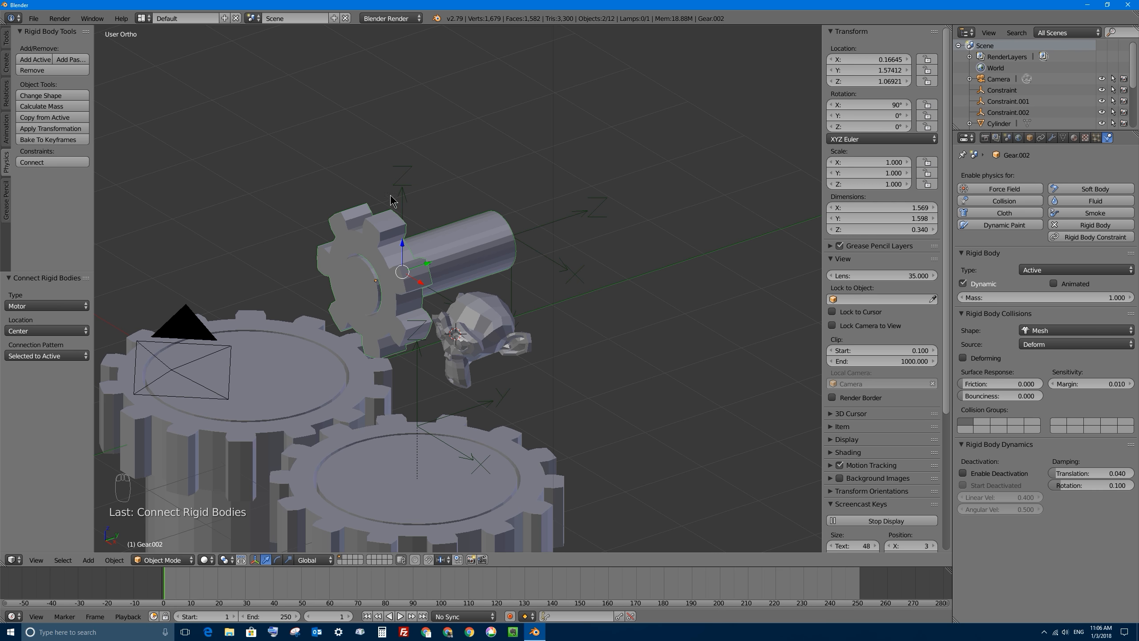
# Move the new motor constraint about 1.95 units along negative Y, in front of Gear.002.
pyautogui.rightClick(397, 180)
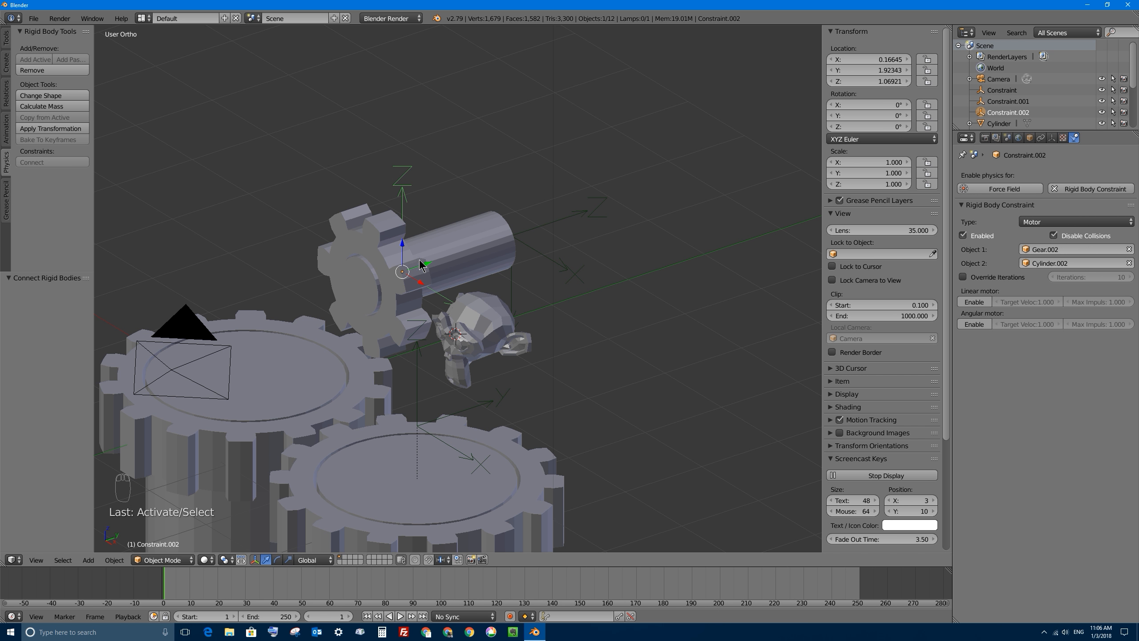
pyautogui.moveTo(422, 265); pyautogui.dragTo(271, 283)
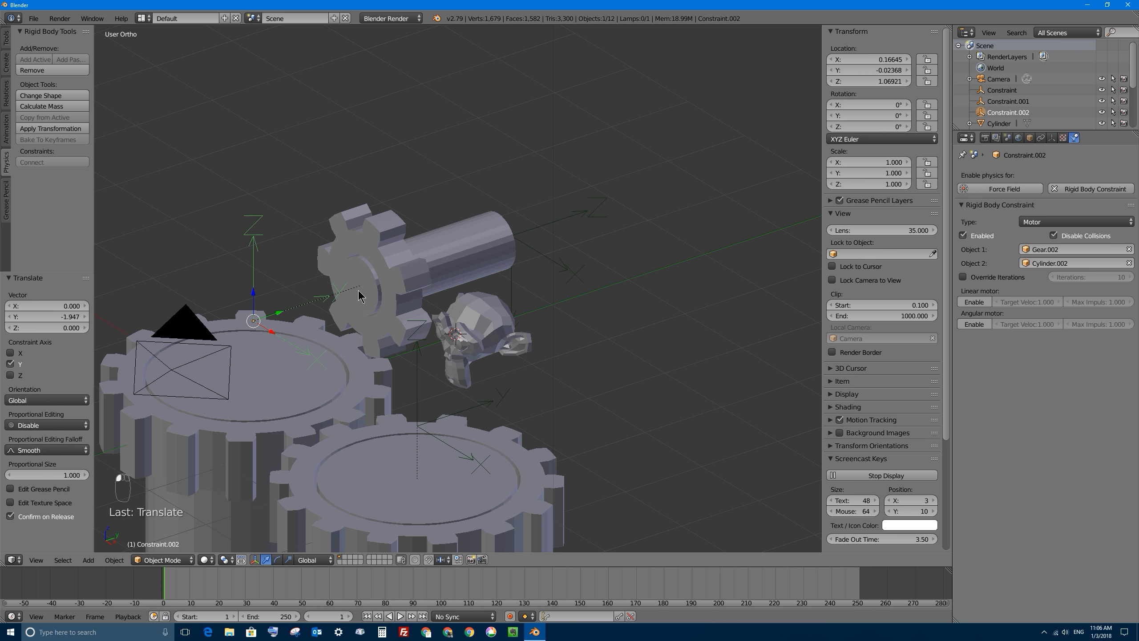
pyautogui.moveTo(364, 289); pyautogui.dragTo(354, 303, button='middle')
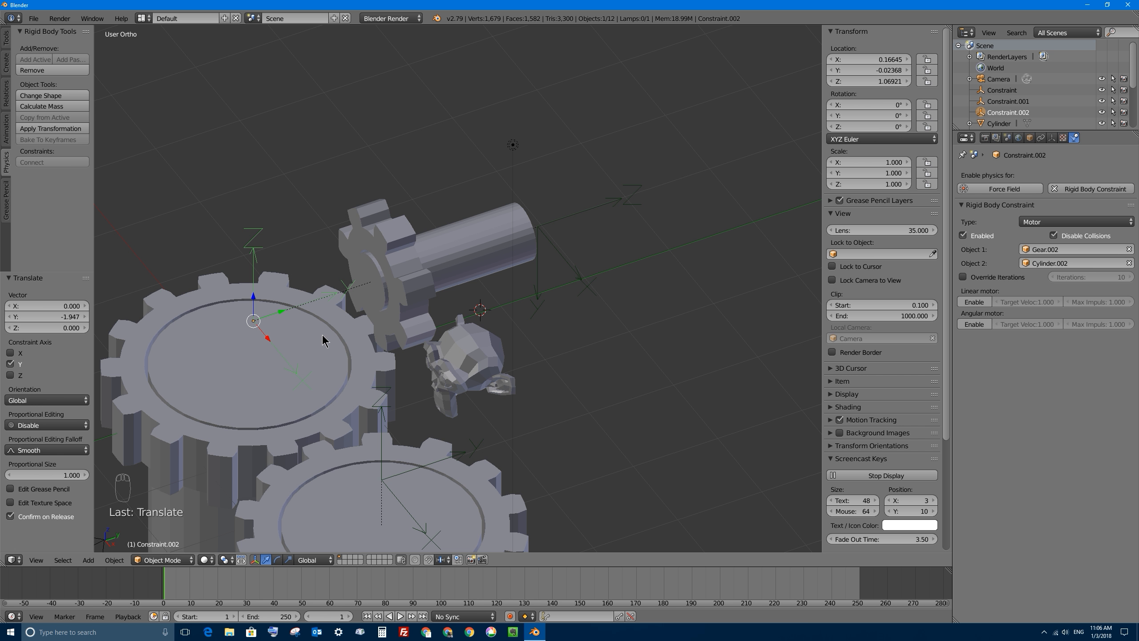
# Rotate the motor constraint about global Z by 90° and by a further 180°, pointing its X axis away from Gear.002.
pyautogui.press('r')
pyautogui.write('z')
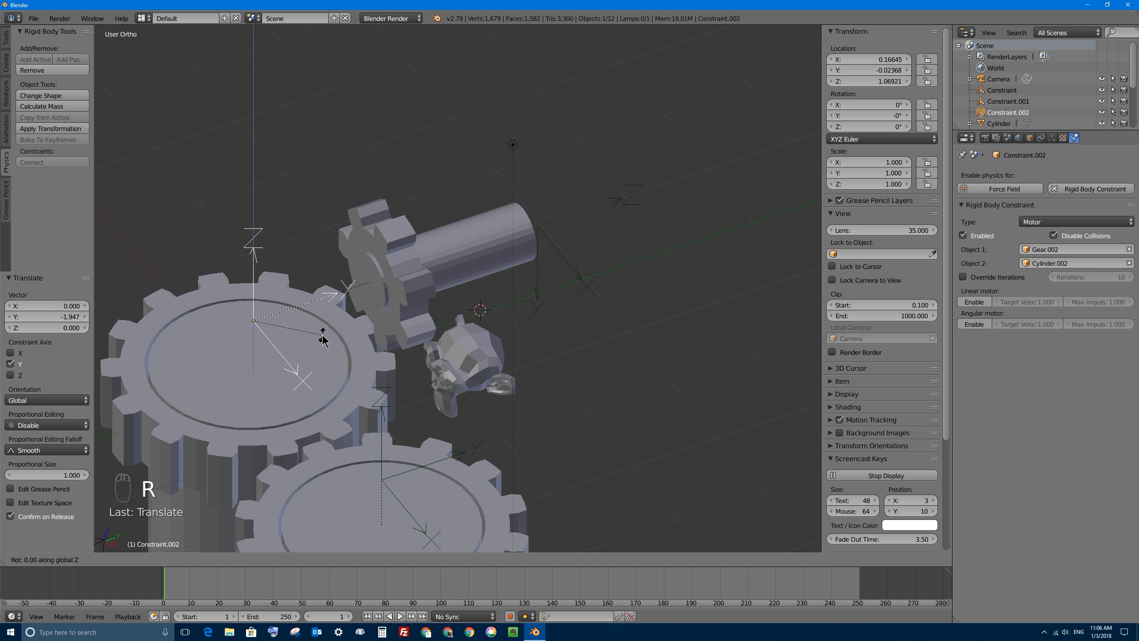
pyautogui.write('90')
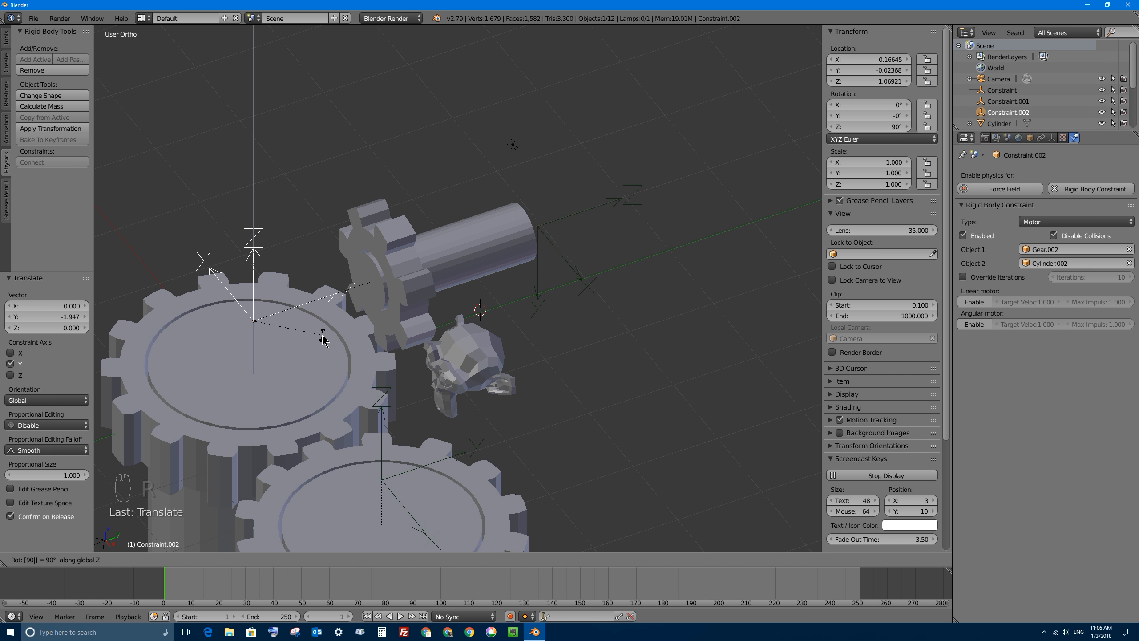
pyautogui.press('Return')
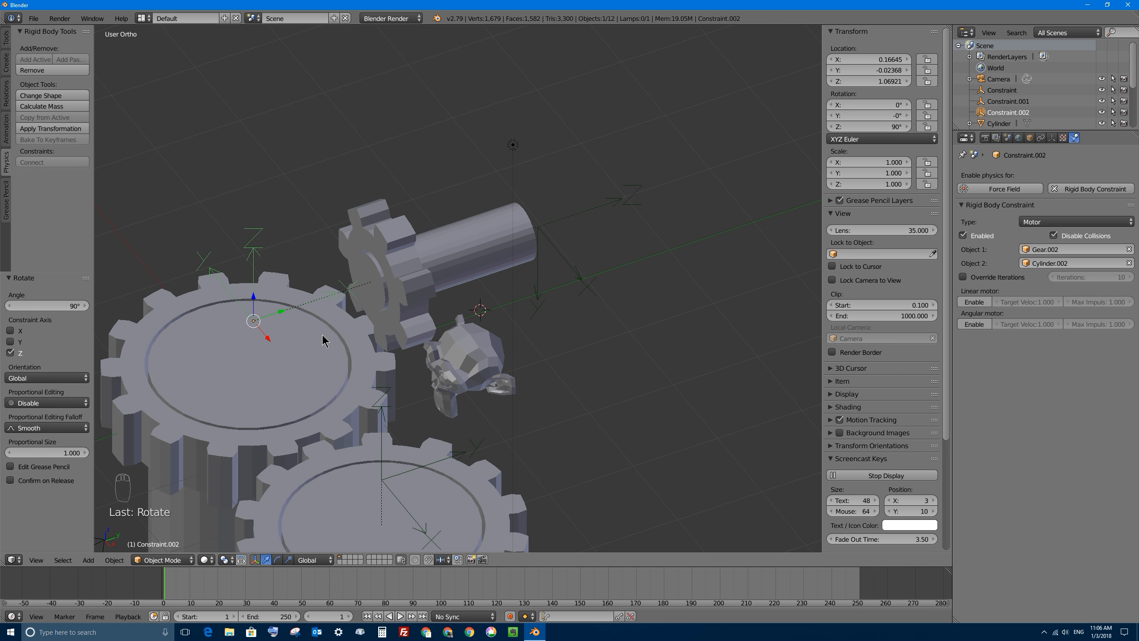
pyautogui.press('r')
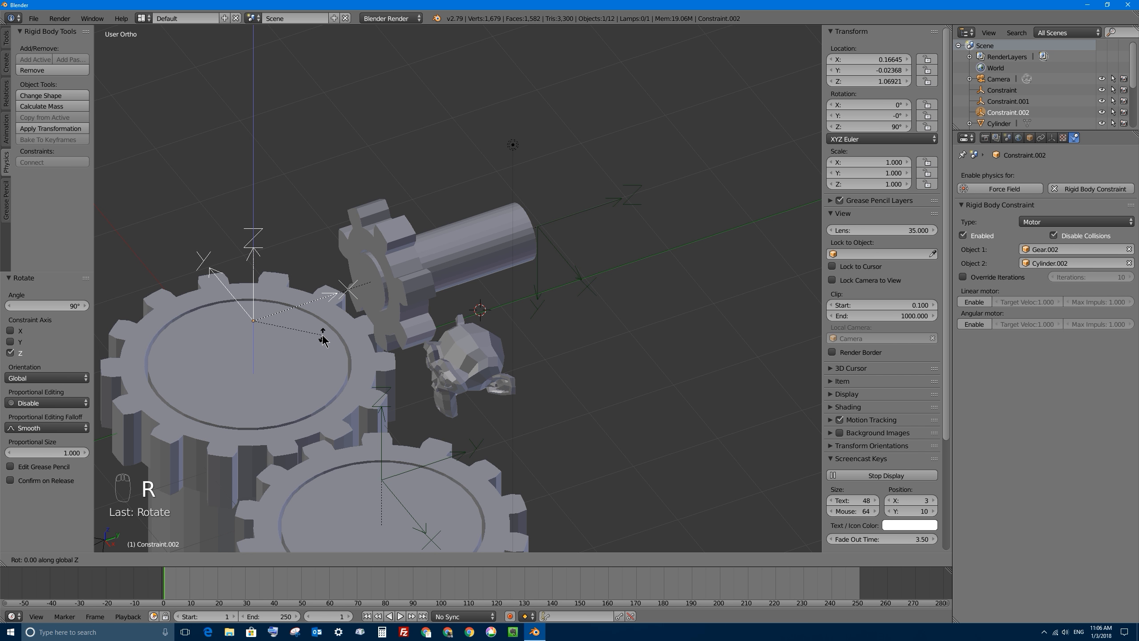
pyautogui.write('180')
pyautogui.press('Return')
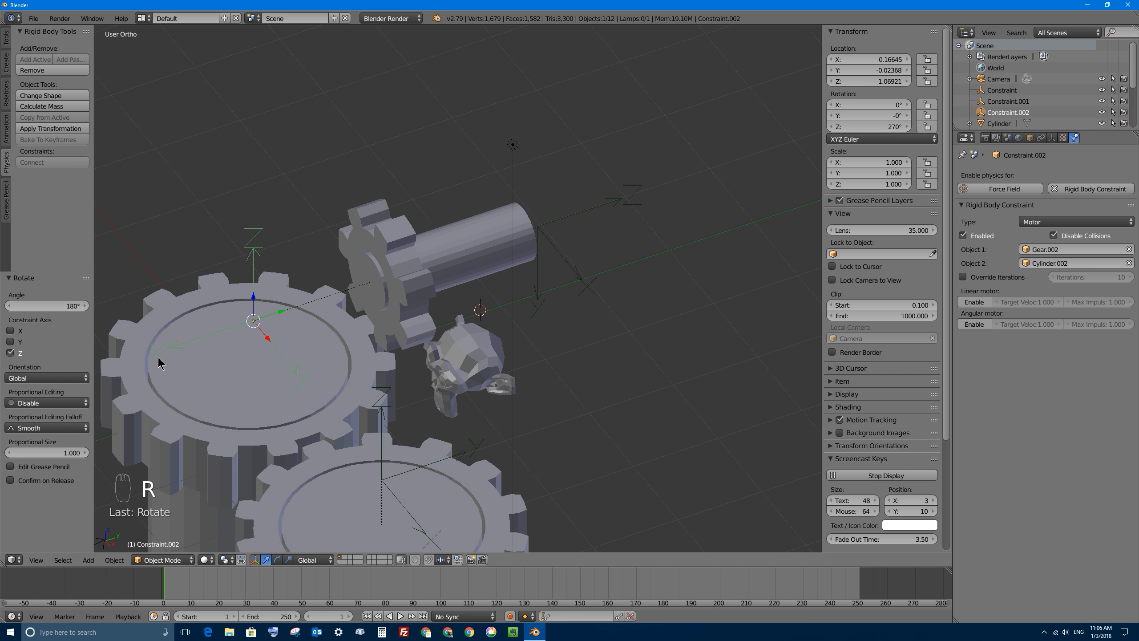
# Move the motor constraint about 0.82 units along Y, closer to Gear.002, and play back the simulation.
pyautogui.moveTo(379, 300); pyautogui.dragTo(124, 319, button='middle')
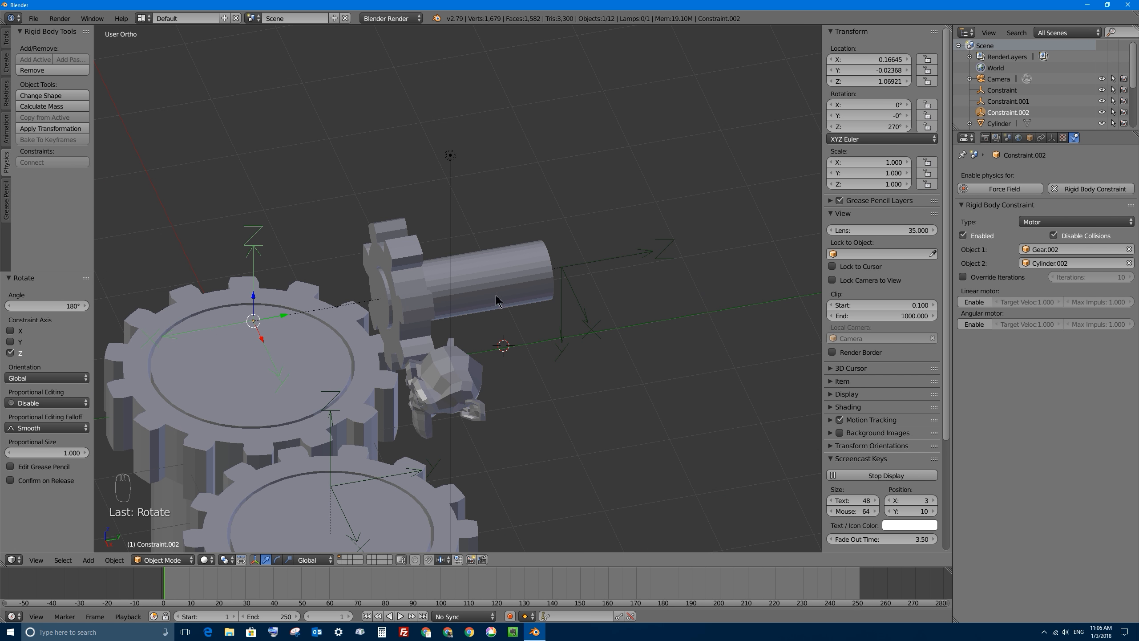
pyautogui.moveTo(292, 310); pyautogui.dragTo(361, 307)
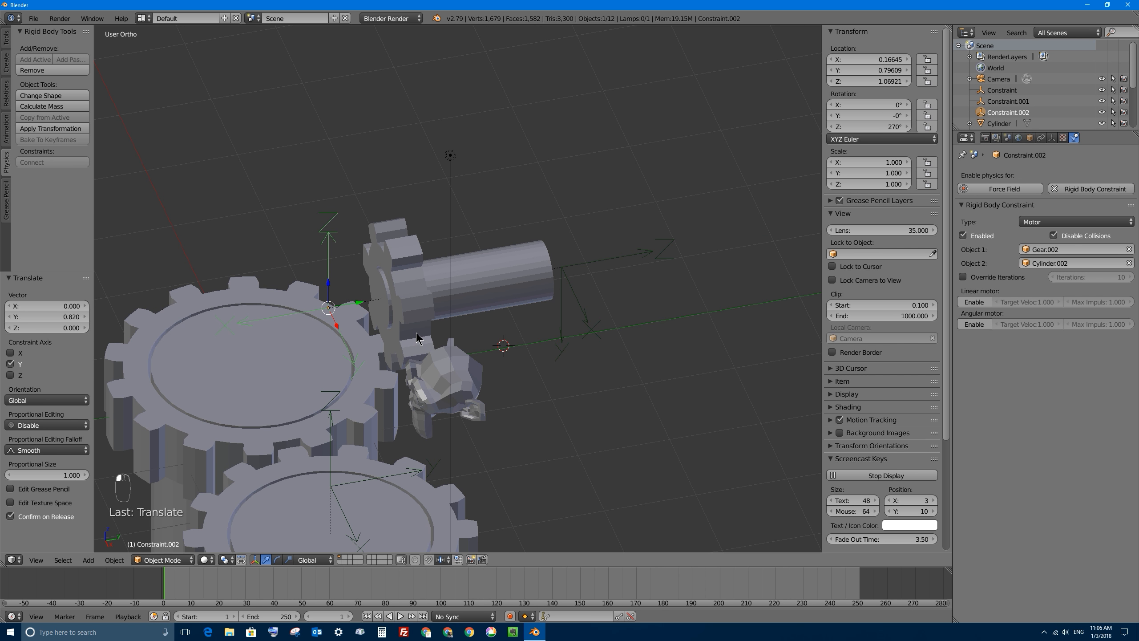
pyautogui.moveTo(433, 352); pyautogui.dragTo(435, 323, button='middle')
pyautogui.hotkey('alt', 'a')
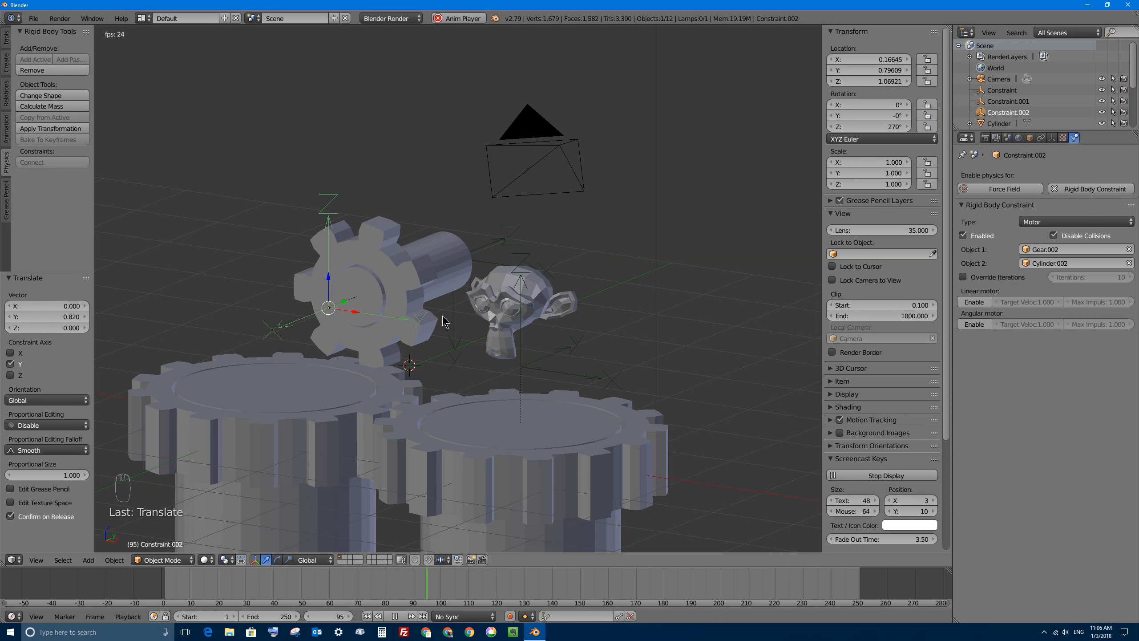
pyautogui.press('Escape')
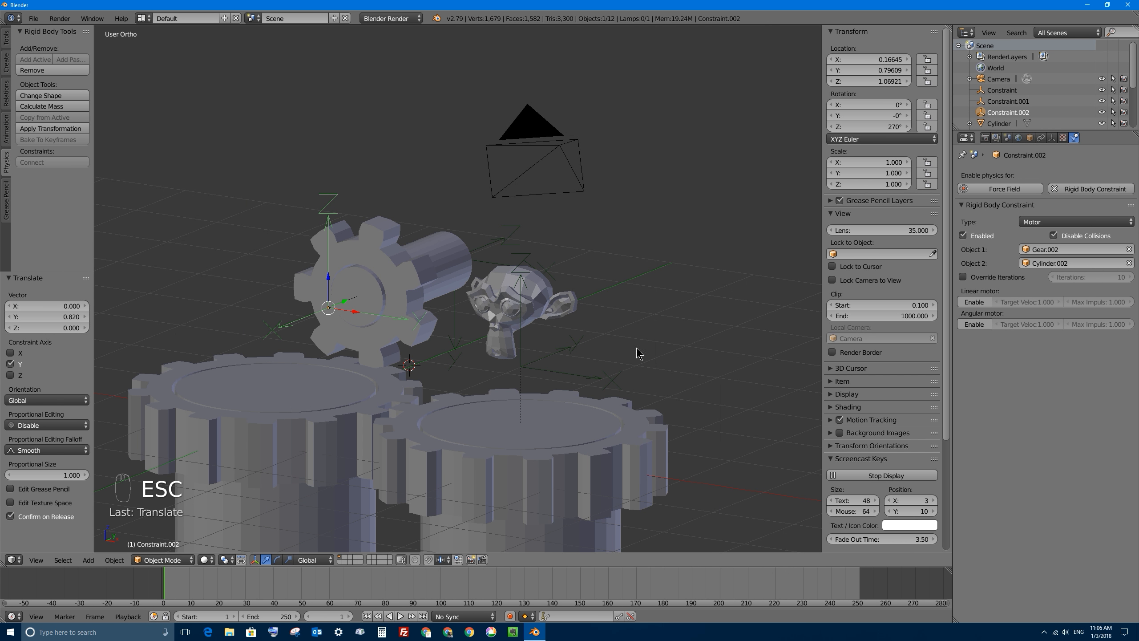
# Enable the angular motor on the motor constraint and play back the simulation to check Gear.002's rotation.
pyautogui.moveTo(271, 292); pyautogui.dragTo(308, 274, button='middle')
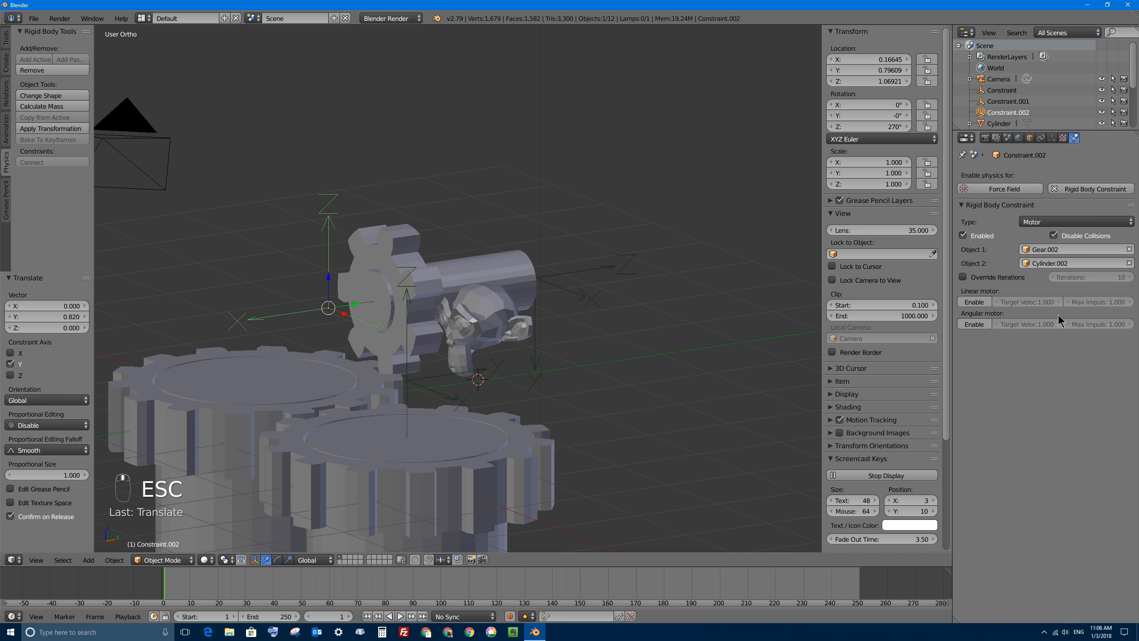
pyautogui.click(974, 324)
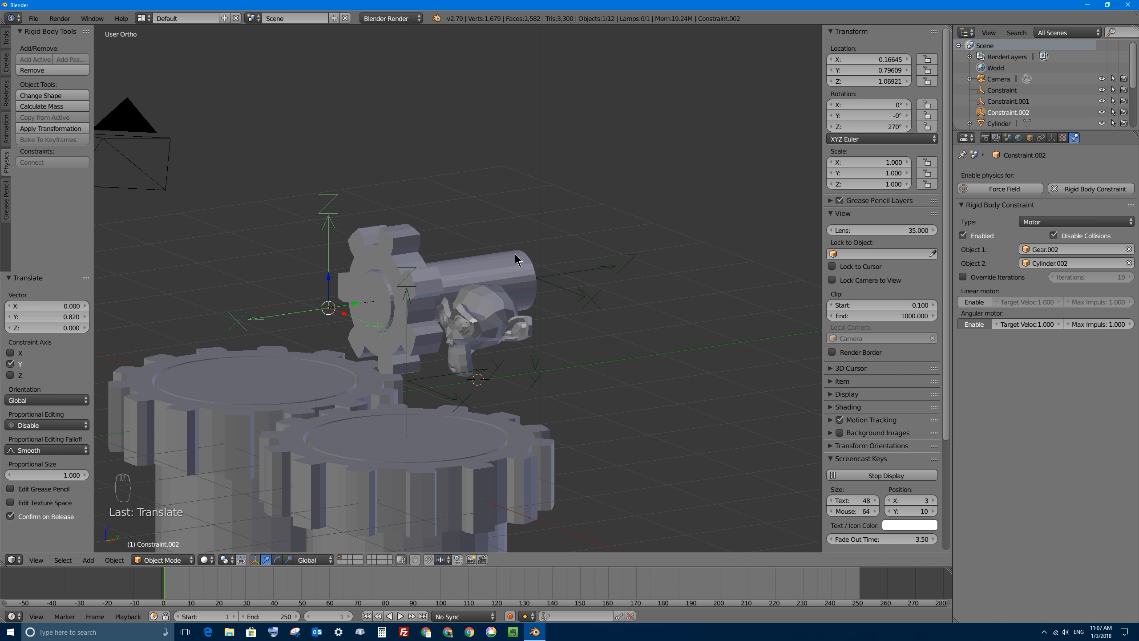
pyautogui.hotkey('alt', 'a')
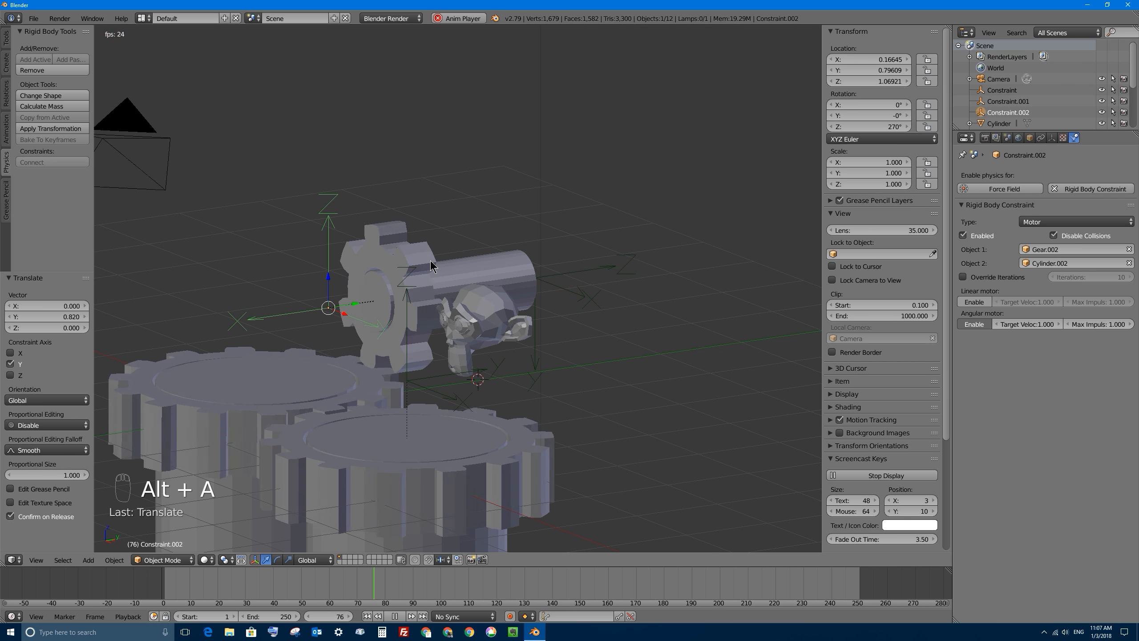
pyautogui.moveTo(459, 258)
pyautogui.mouseDown(button='middle')
pyautogui.moveTo(429, 271)
pyautogui.moveTo(464, 263)
pyautogui.mouseUp(button='middle')
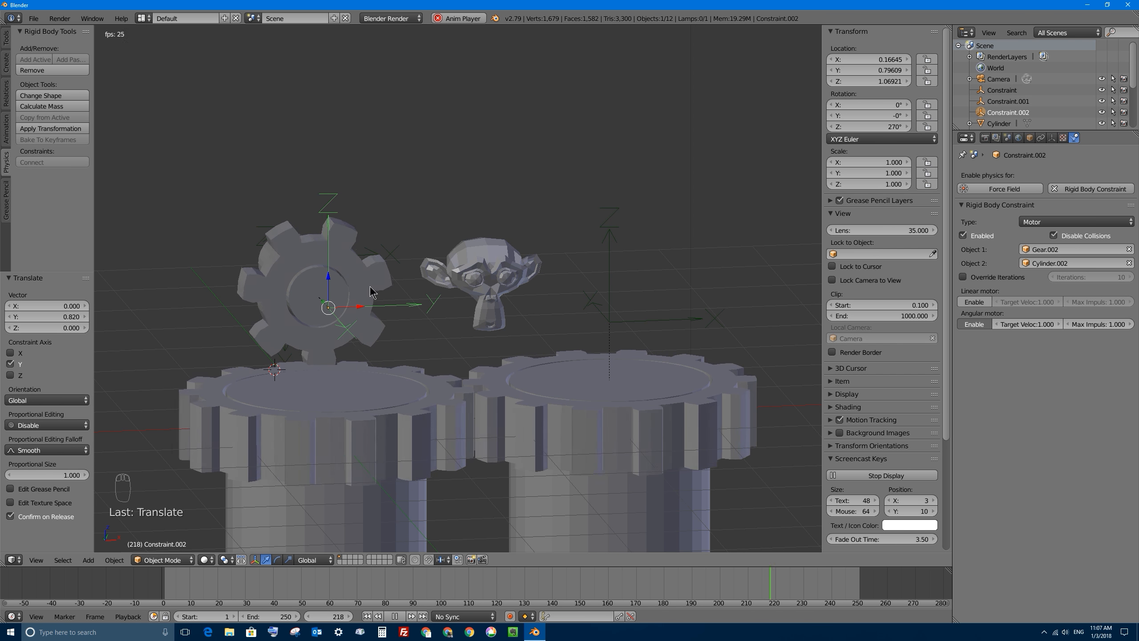
pyautogui.press('Escape')
# Move Gear.002, Cylinder.002 and their hinge and motor constraints together about 0.05 units along Y and 0.06 units along negative Z.
pyautogui.moveTo(366, 299)
pyautogui.mouseDown(button='middle')
pyautogui.moveTo(342, 330)
pyautogui.moveTo(352, 330)
pyautogui.moveTo(290, 328)
pyautogui.moveTo(369, 296)
pyautogui.mouseUp(button='middle')
pyautogui.keyDown('shift'); pyautogui.rightClick(595, 251); pyautogui.keyUp('shift')
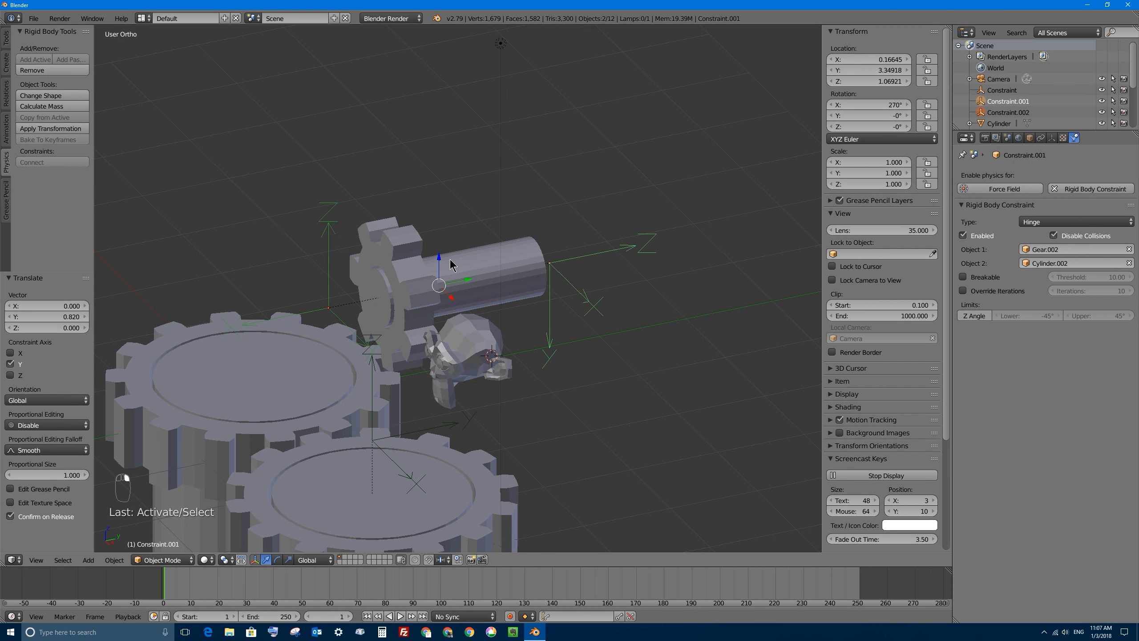
pyautogui.keyDown('shift'); pyautogui.rightClick(449, 259); pyautogui.keyUp('shift')
pyautogui.keyDown('shift'); pyautogui.rightClick(399, 244); pyautogui.keyUp('shift')
pyautogui.moveTo(453, 281); pyautogui.dragTo(459, 280)
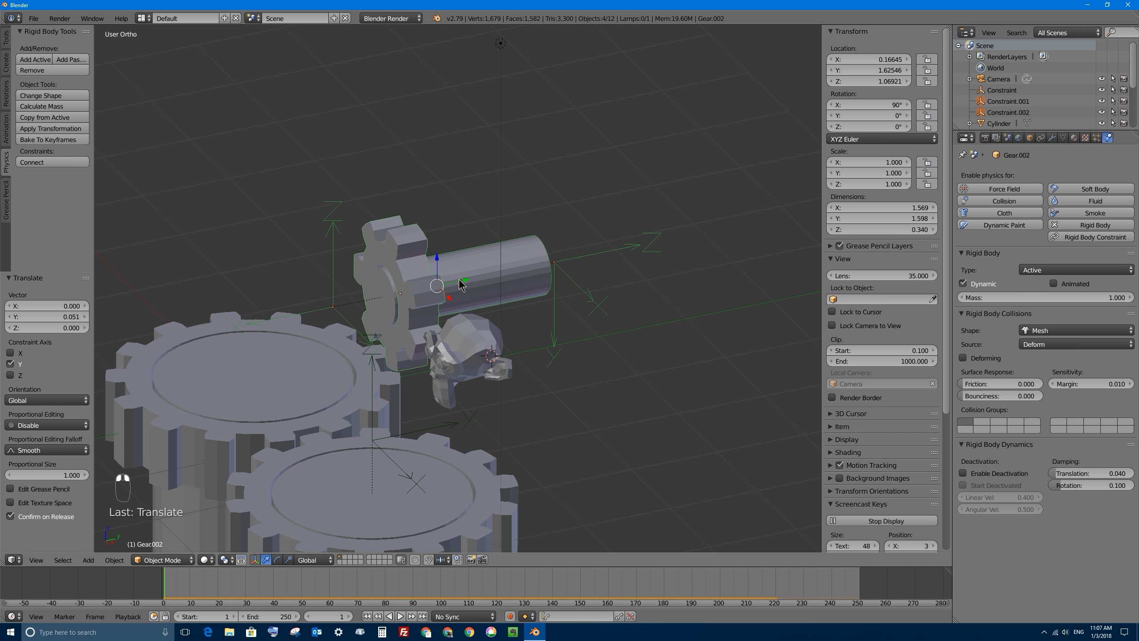
pyautogui.moveTo(325, 300); pyautogui.dragTo(413, 287, button='middle')
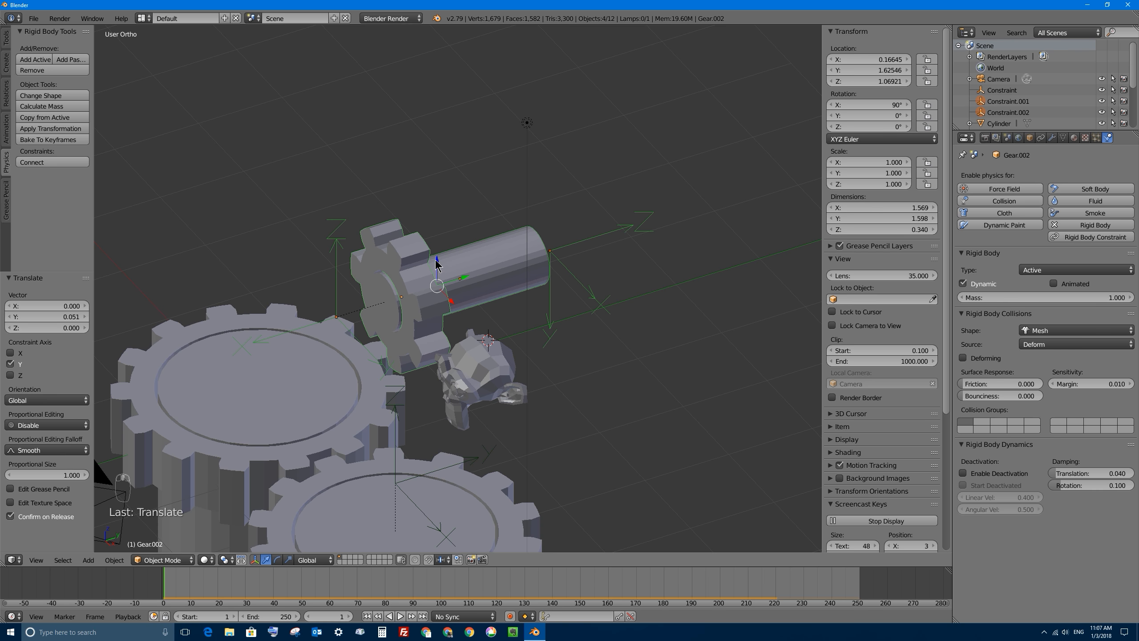
pyautogui.moveTo(436, 264); pyautogui.dragTo(436, 265)
# Play back the simulation and watch from several angles how the motorised Gear.002 turns above the large gears.
pyautogui.moveTo(437, 265); pyautogui.dragTo(385, 289, button='middle')
pyautogui.hotkey('alt', 'a')
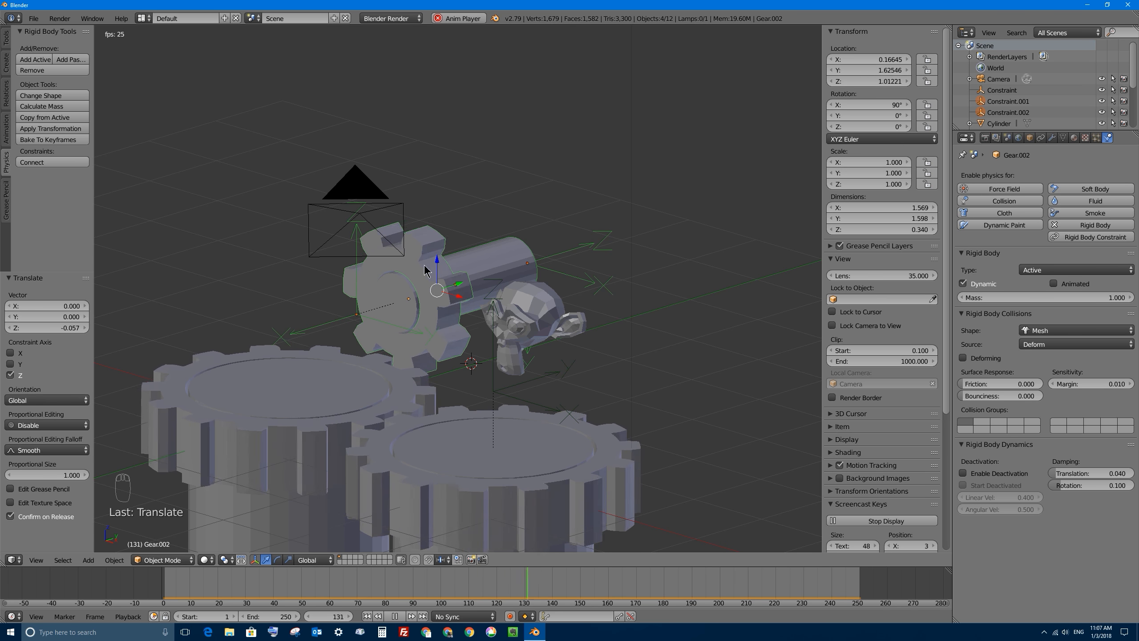
pyautogui.moveTo(391, 297); pyautogui.dragTo(388, 337, button='middle')
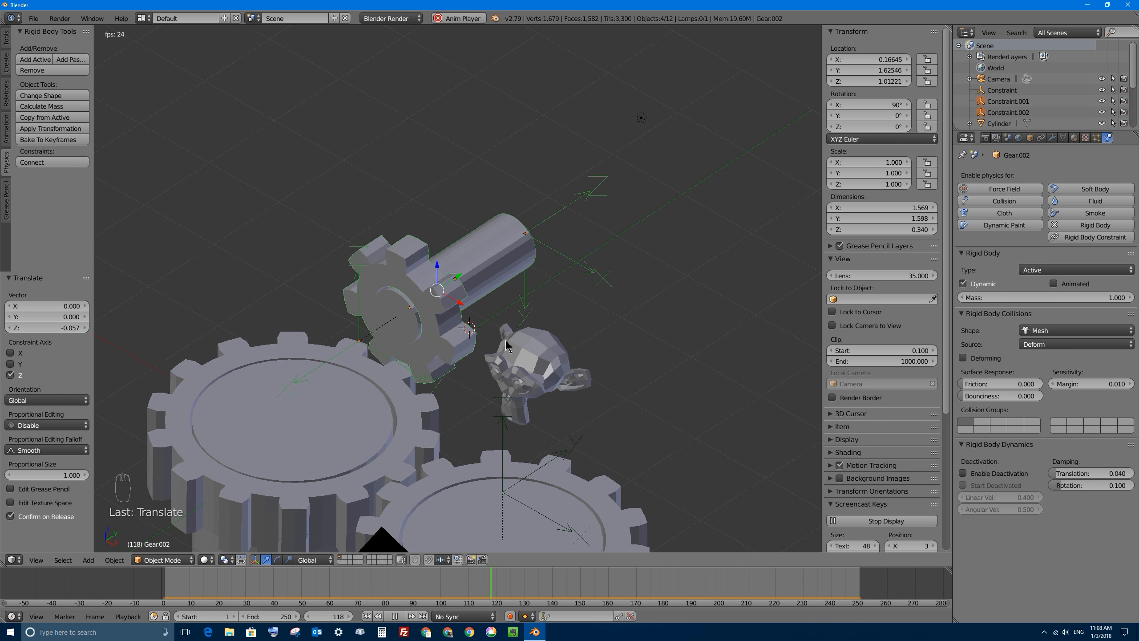
pyautogui.moveTo(506, 345); pyautogui.dragTo(453, 341, button='middle')
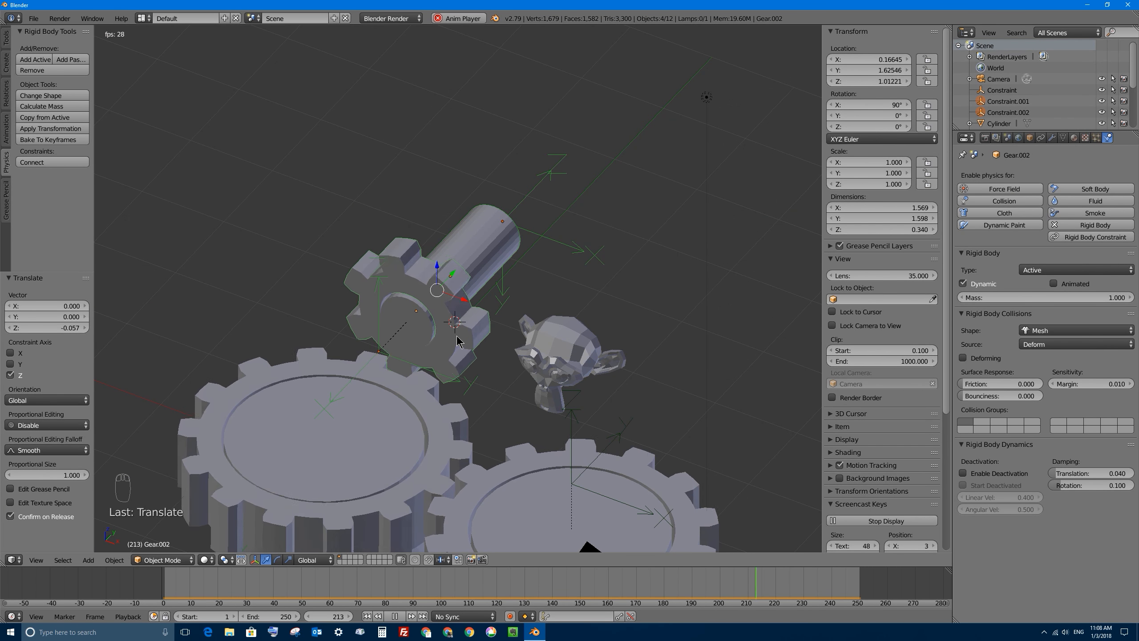
pyautogui.press('Escape')
# Select Cylinder.002 and set the transform orientation to Local to show its own axes.
pyautogui.rightClick(463, 248)
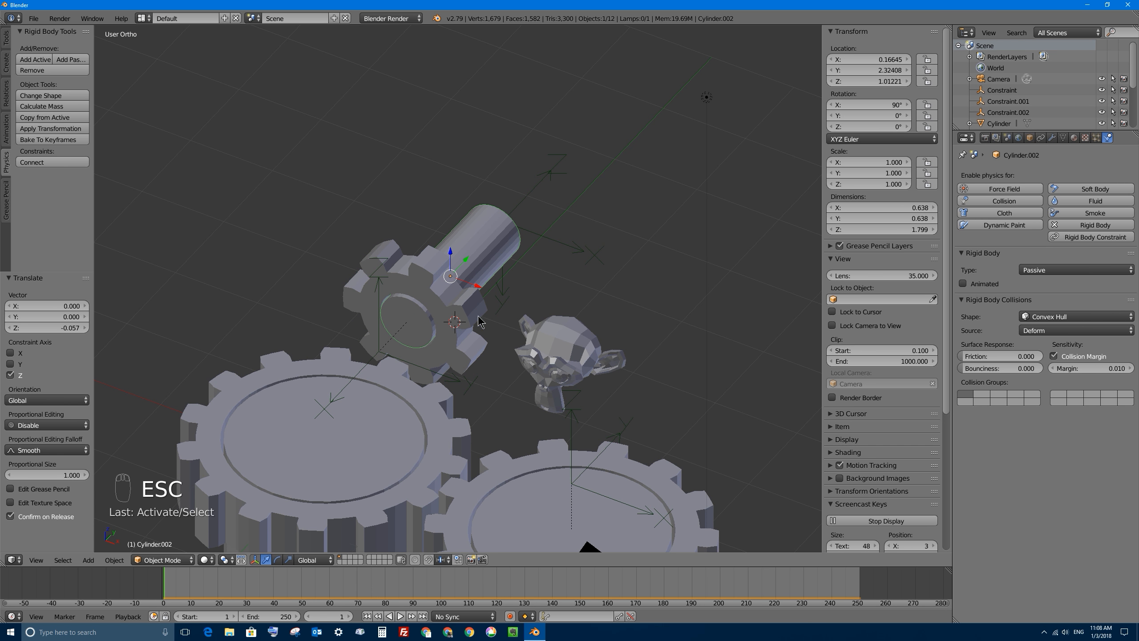
pyautogui.moveTo(479, 321); pyautogui.dragTo(428, 340, button='middle')
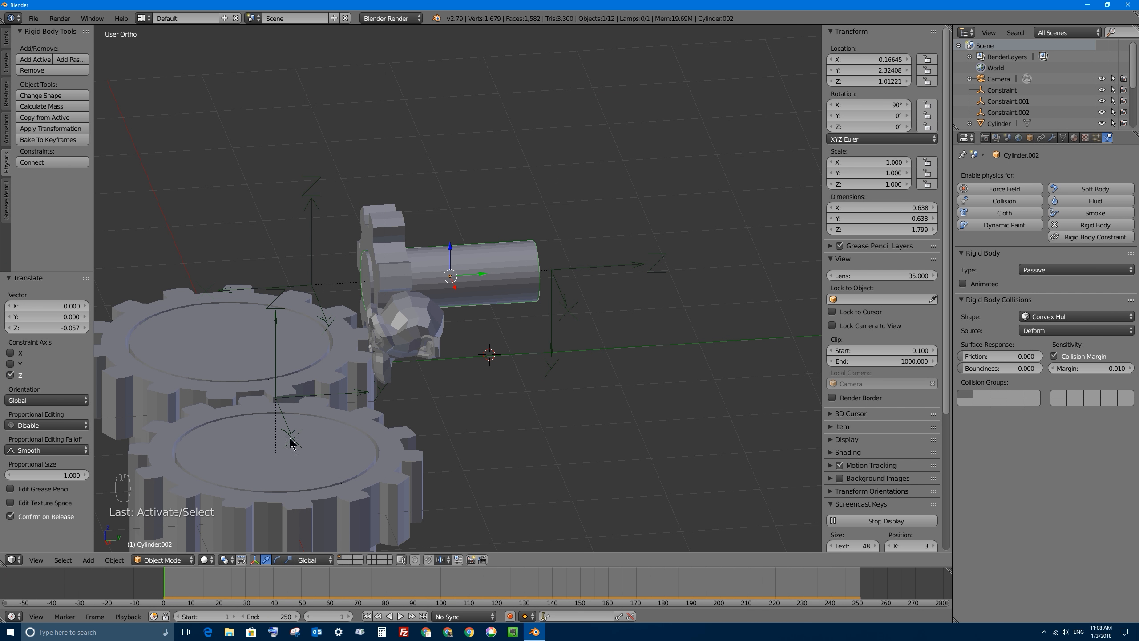
pyautogui.click(306, 561)
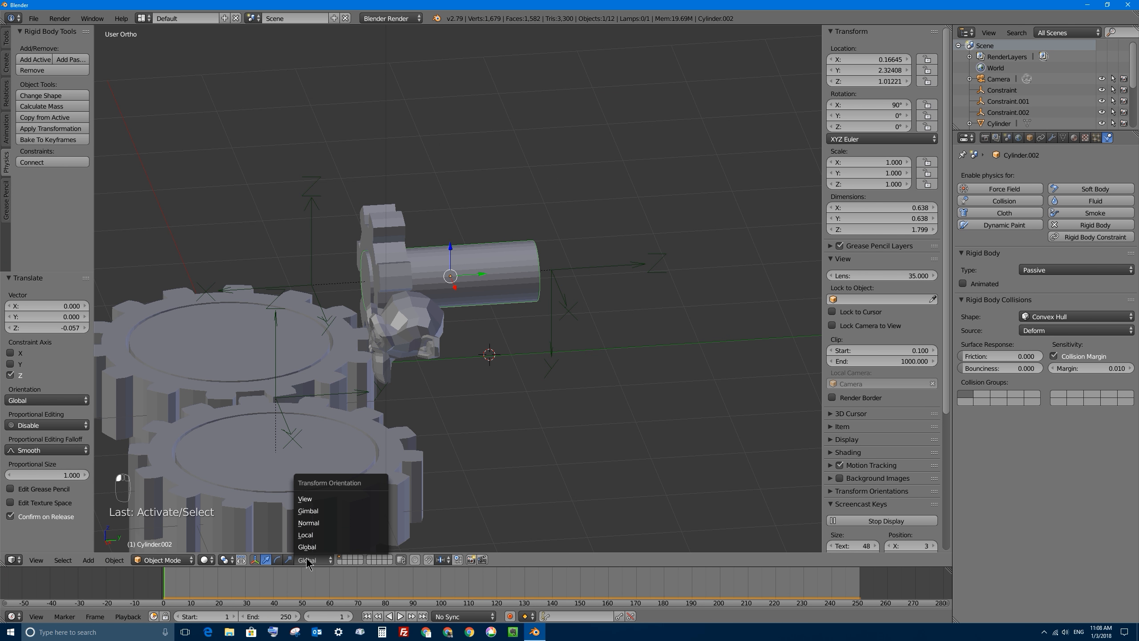
pyautogui.click(312, 536)
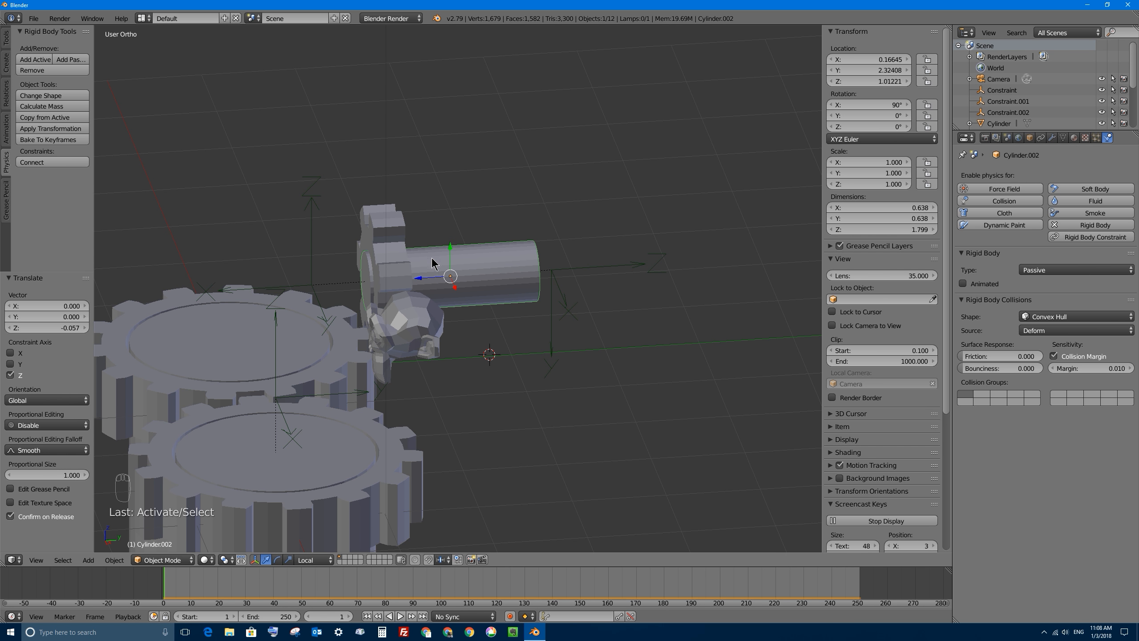
pyautogui.moveTo(433, 264); pyautogui.dragTo(421, 332, button='middle')
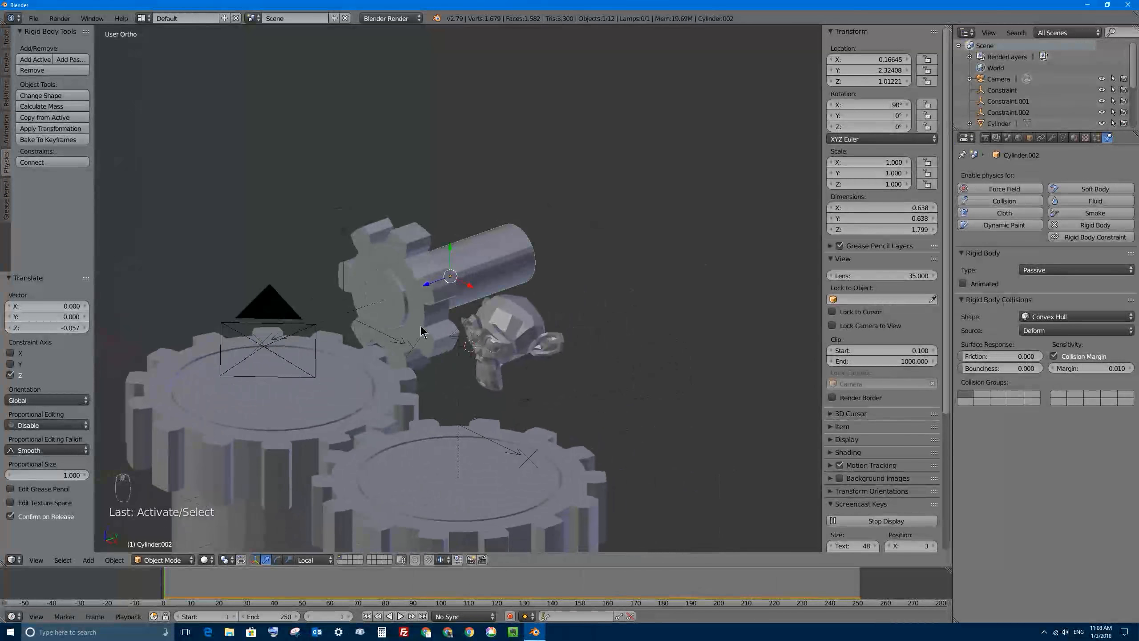
# Check the local axes of Cylinder.001, the upright axle under the second large gear.
pyautogui.scroll(-4, 421, 332)
pyautogui.rightClick(458, 462)
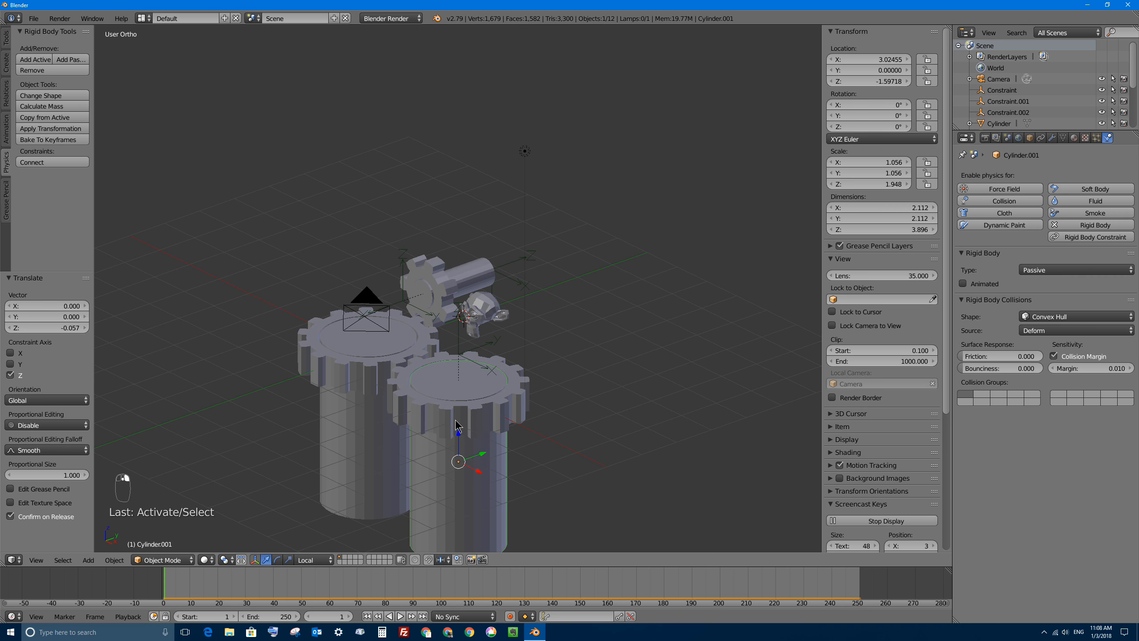
pyautogui.moveTo(456, 425); pyautogui.dragTo(334, 448, button='middle')
# Select Cylinder, the upright axle under the first large gear, and apply its rotation to reset its local axes.
pyautogui.rightClick(336, 444)
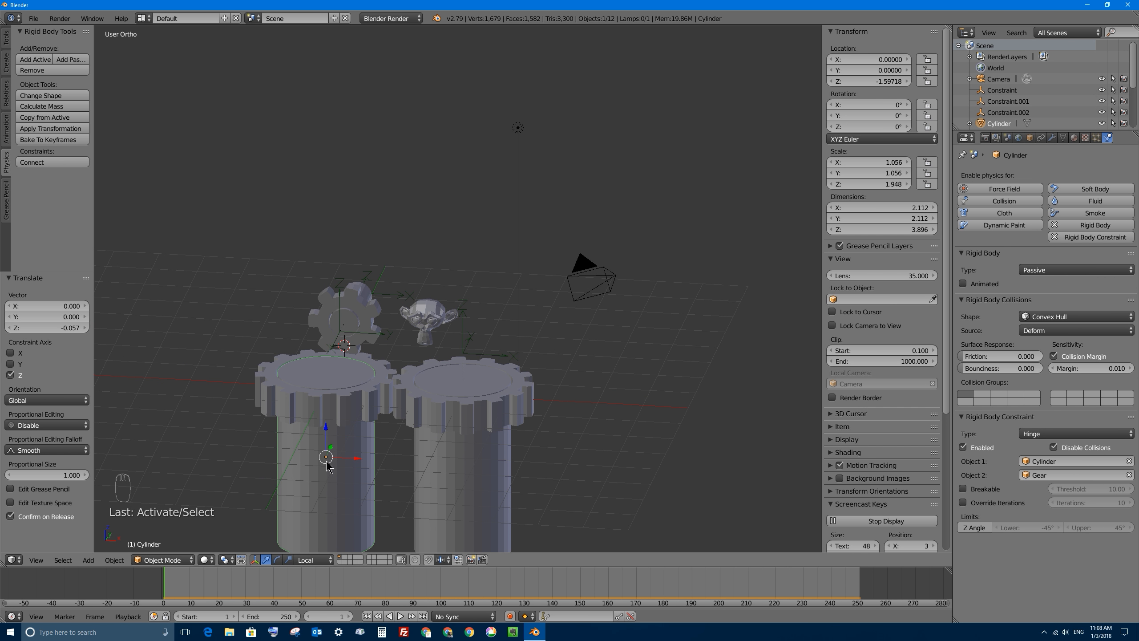
pyautogui.moveTo(344, 430); pyautogui.dragTo(328, 462, button='middle')
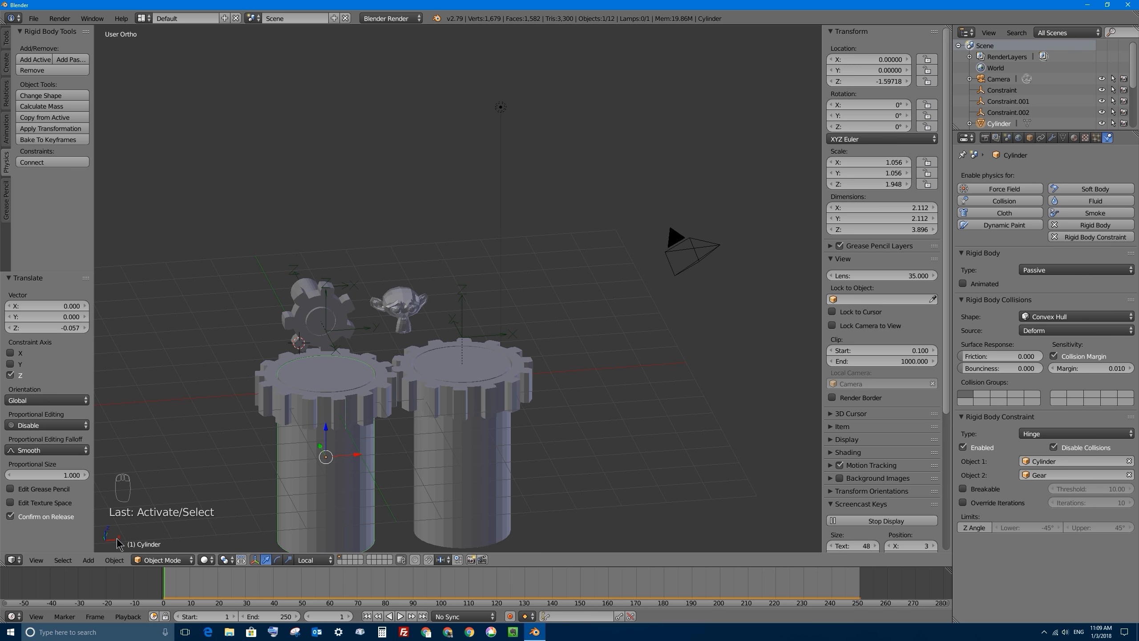
pyautogui.click(115, 561)
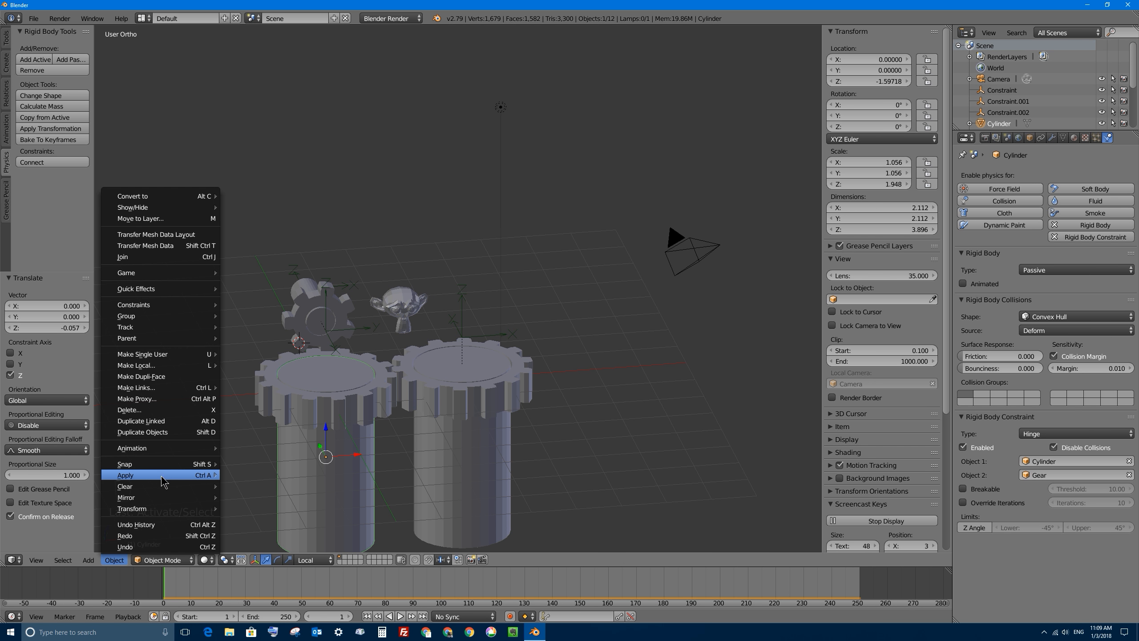
pyautogui.moveTo(161, 479)
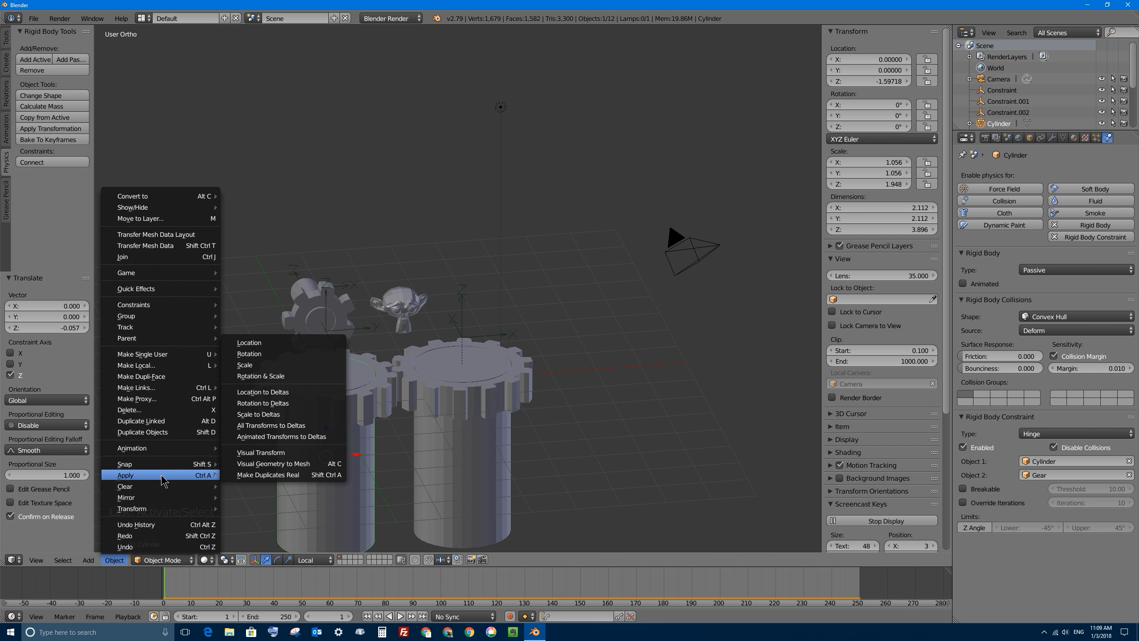
pyautogui.click(248, 357)
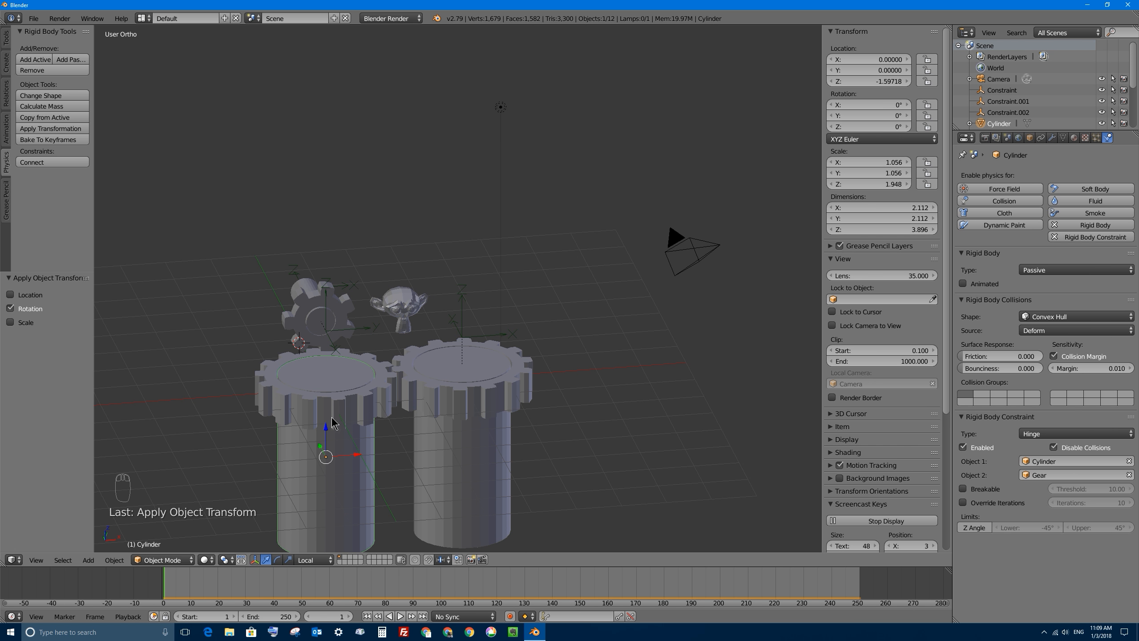
pyautogui.moveTo(332, 423); pyautogui.dragTo(384, 393, button='middle')
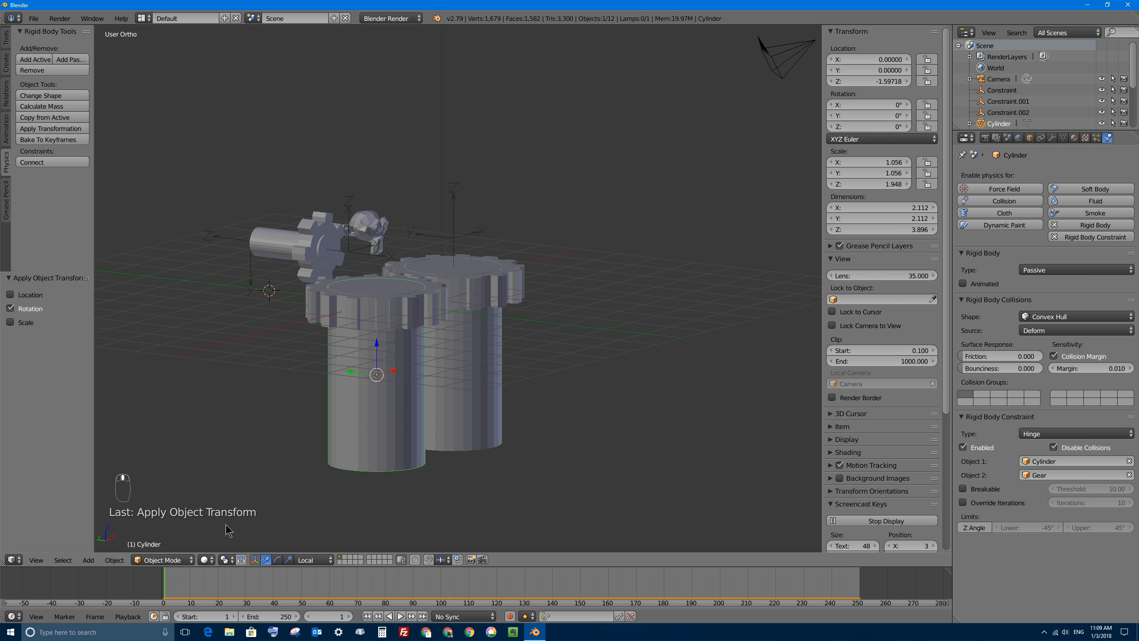
pyautogui.click(314, 558)
pyautogui.click(319, 547)
pyautogui.click(322, 561)
pyautogui.click(306, 535)
pyautogui.click(104, 562)
pyautogui.moveTo(158, 477)
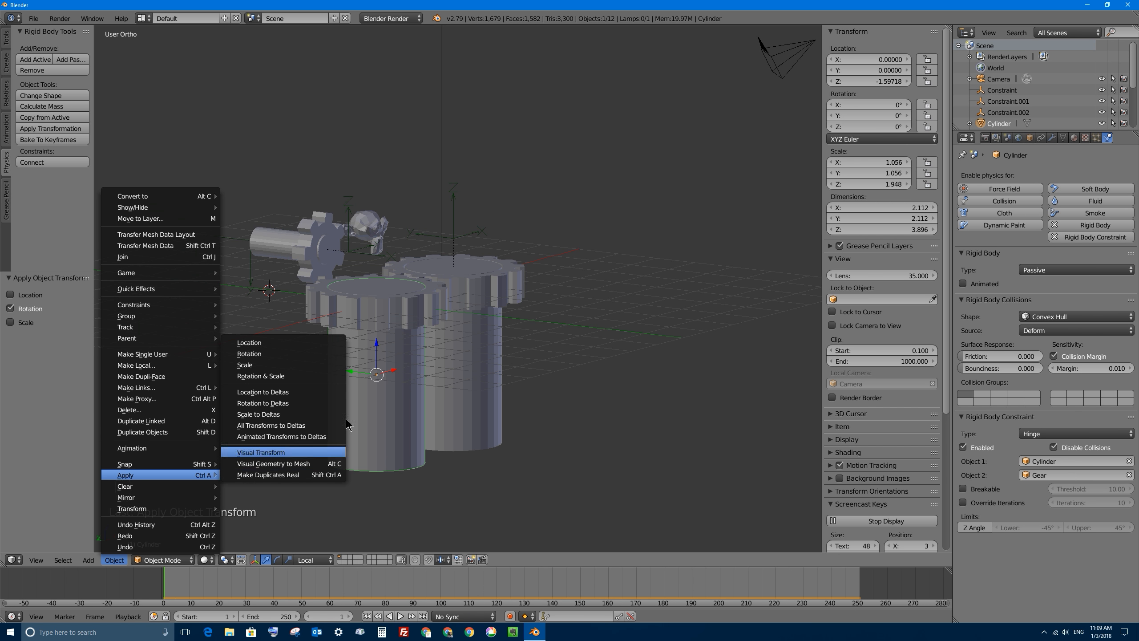
# Rotate Cylinder 90° in the front view and apply the rotation to the mesh.
pyautogui.press('KP_1')
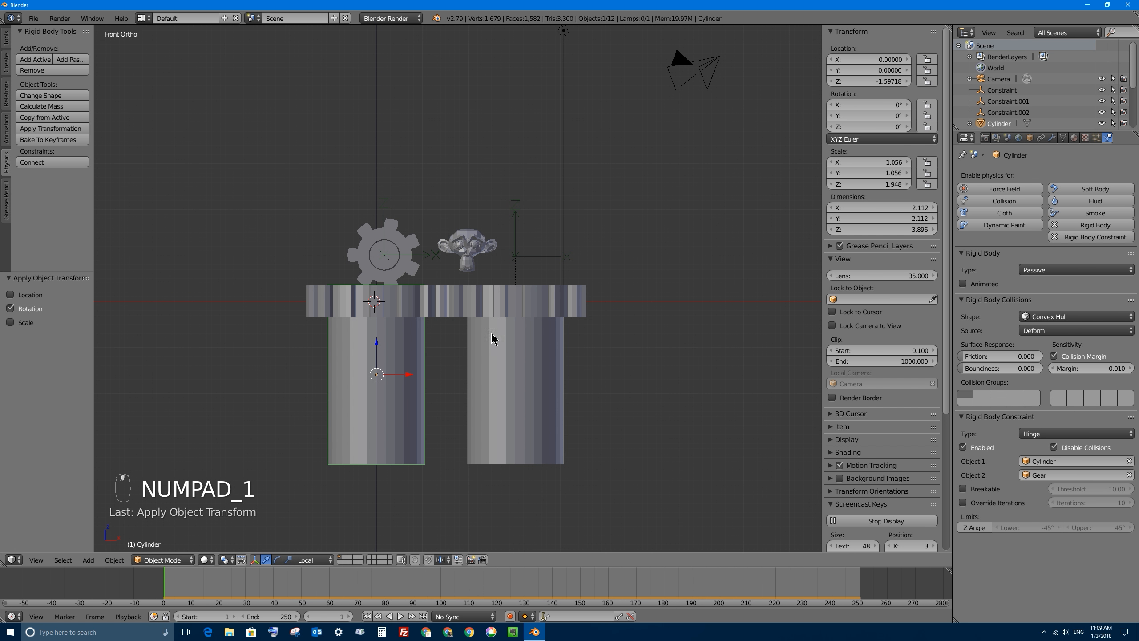
pyautogui.write('r90')
pyautogui.press('Return')
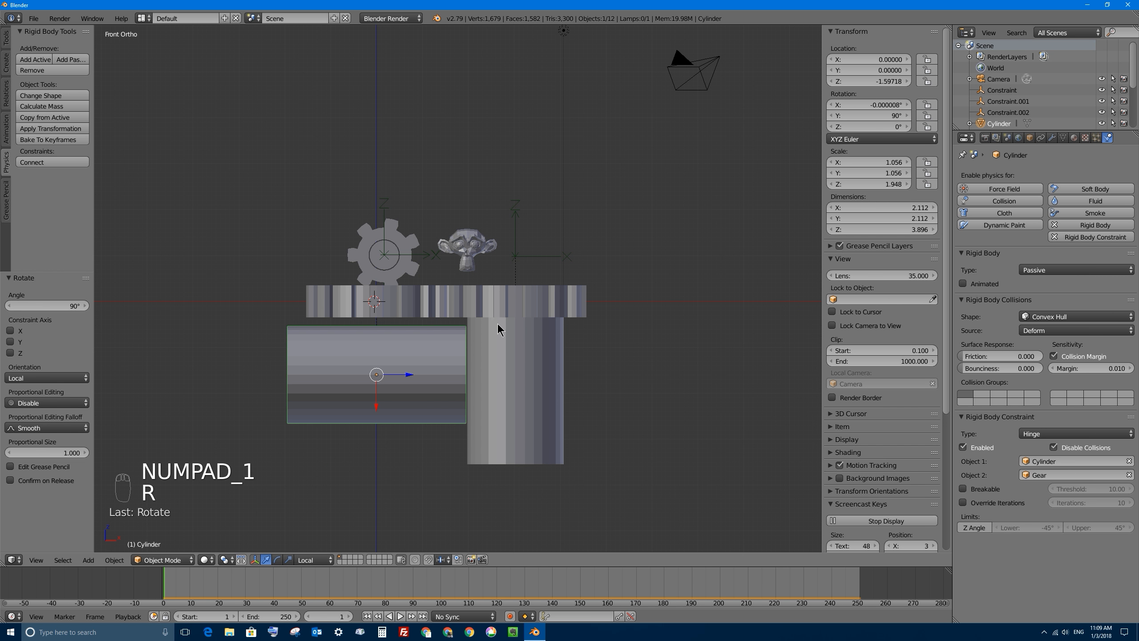
pyautogui.click(111, 561)
pyautogui.moveTo(166, 477)
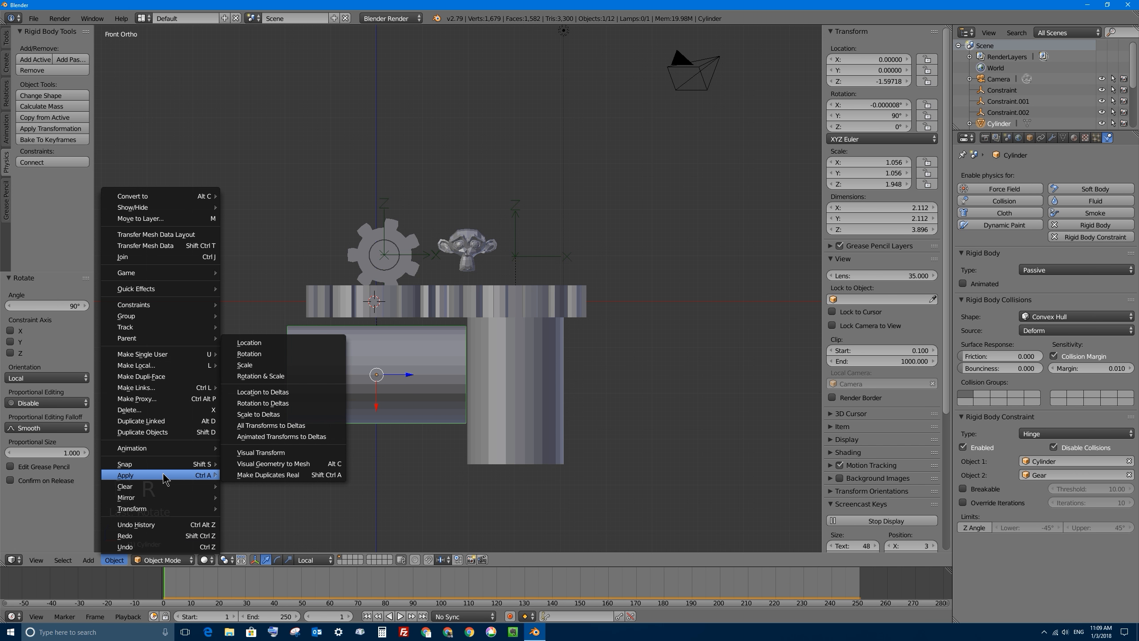
pyautogui.click(304, 361)
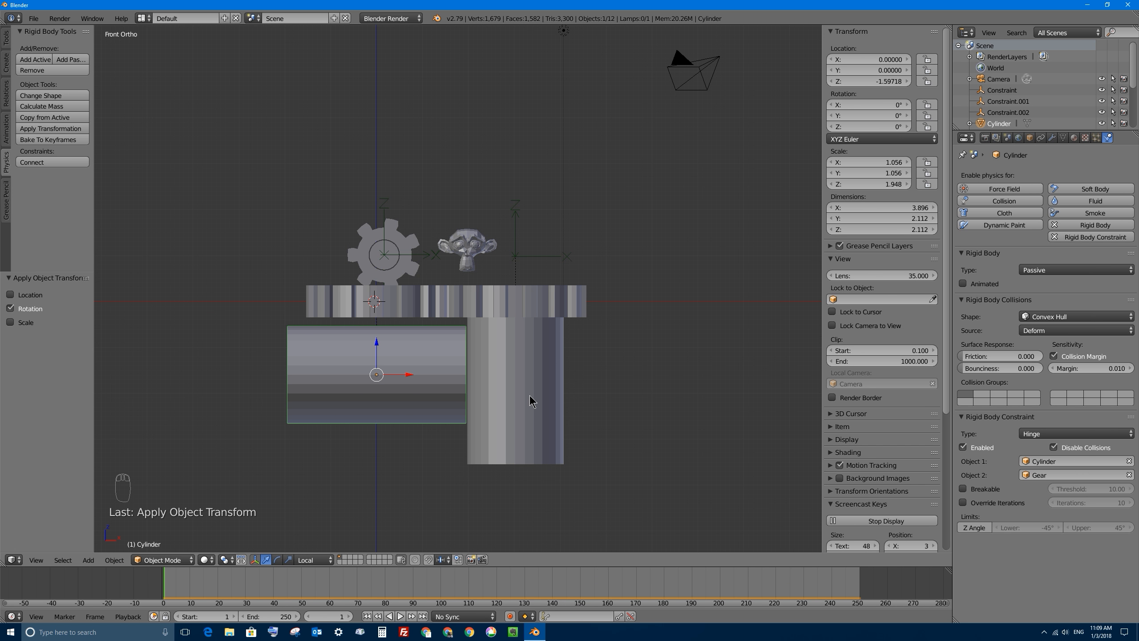
# Rotate Cylinder by -90° in the front view so it stands upright with its local Z axis pointing sideways.
pyautogui.write('r-90')
pyautogui.press('Return')
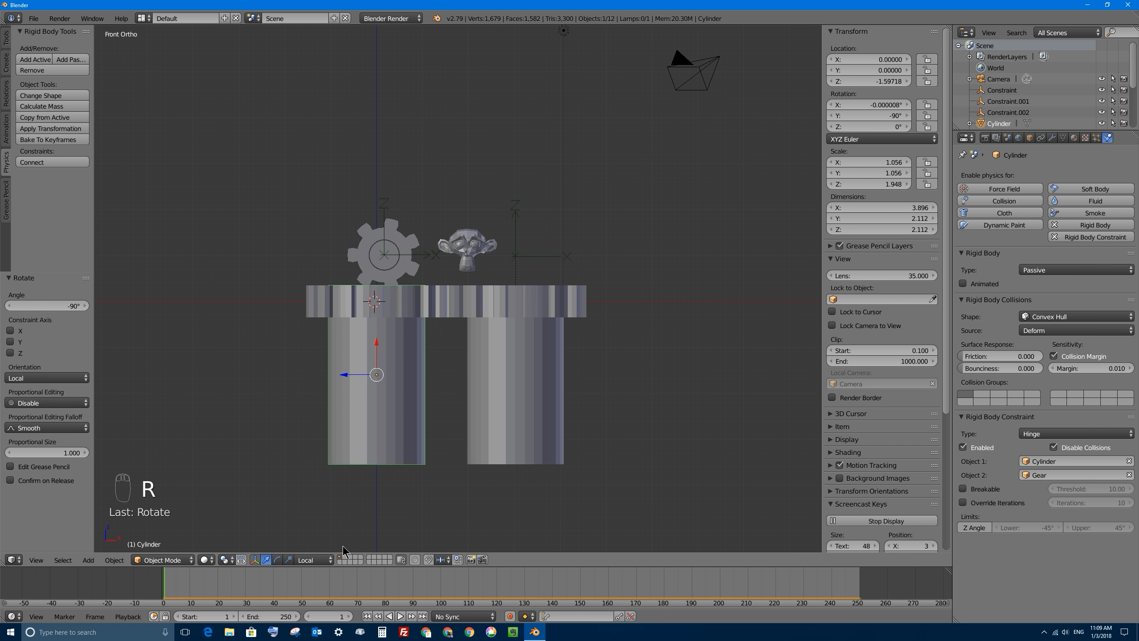
pyautogui.moveTo(331, 358); pyautogui.dragTo(369, 362, button='middle')
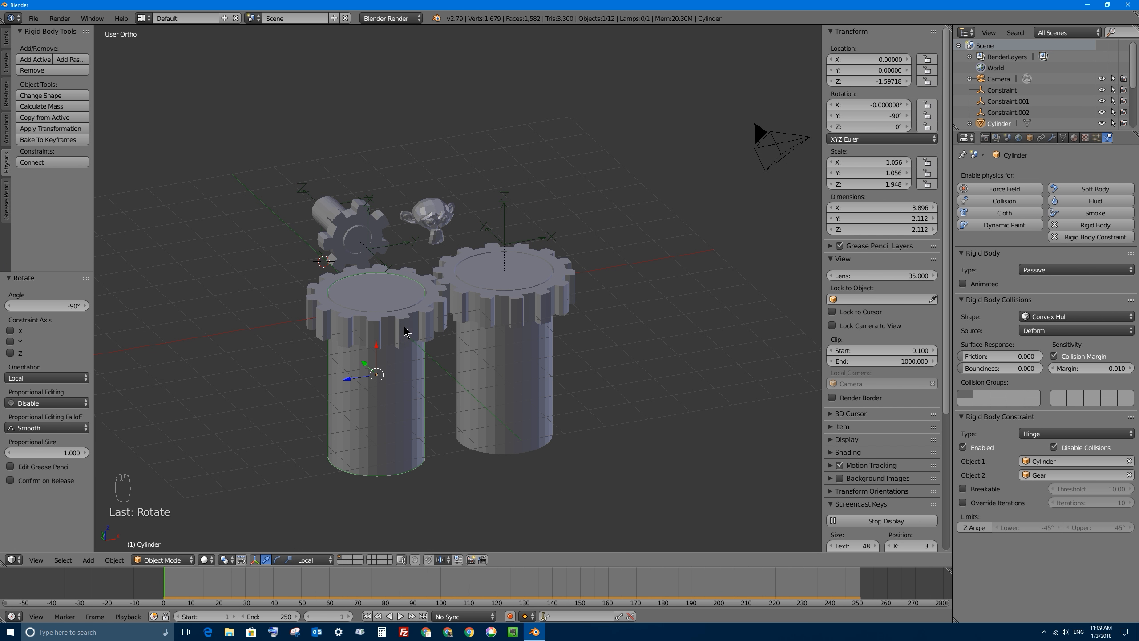
# Play back the simulation and watch from several angles how the large gear hinged to Cylinder turns.
pyautogui.hotkey('alt', 'a')
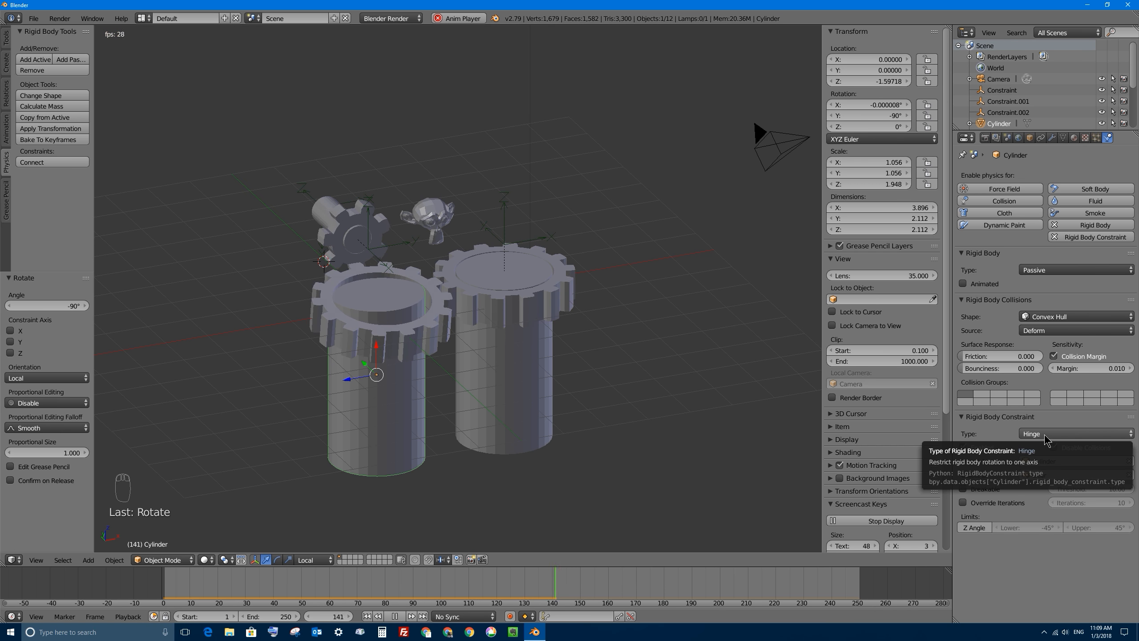
pyautogui.click(964, 447)
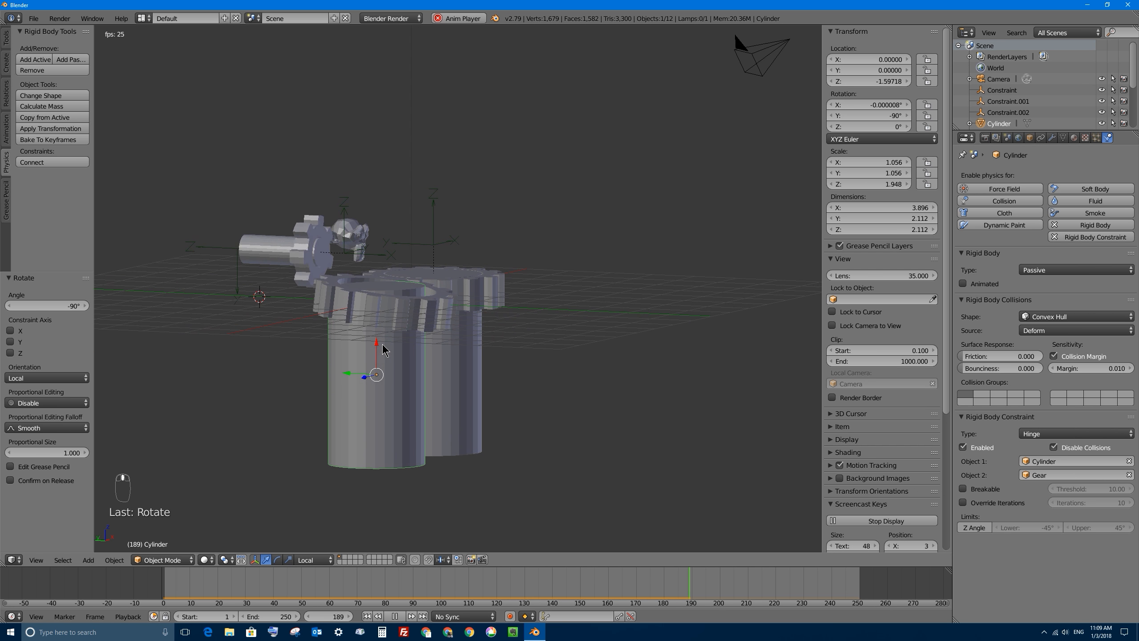
pyautogui.moveTo(413, 345); pyautogui.dragTo(379, 295, button='middle')
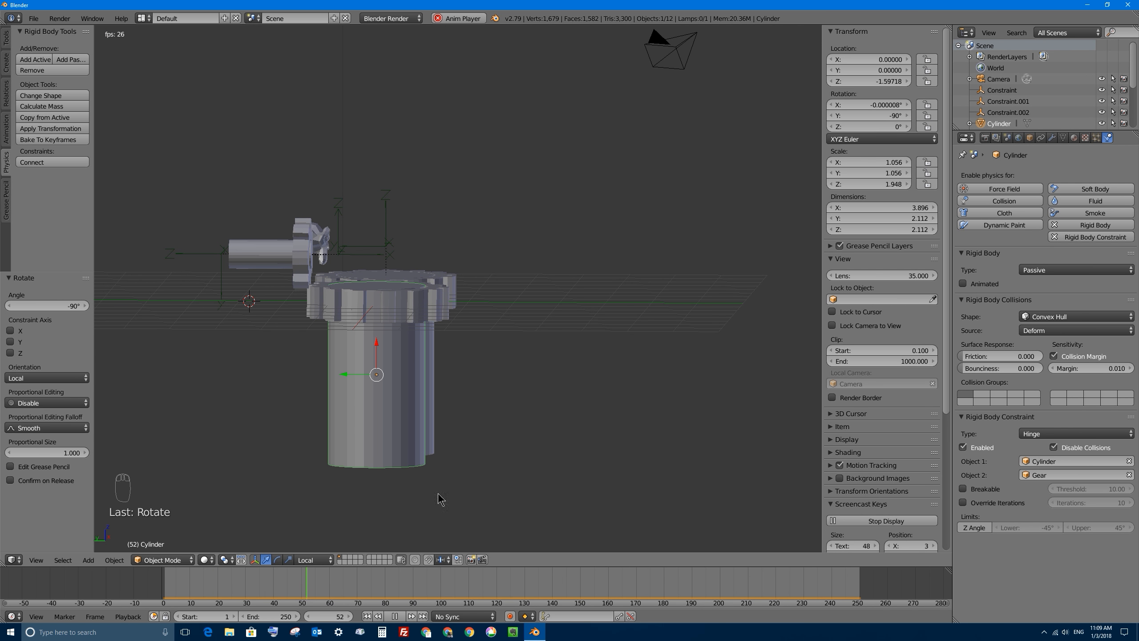
pyautogui.moveTo(412, 312); pyautogui.dragTo(407, 369, button='middle')
pyautogui.moveTo(340, 350); pyautogui.dragTo(377, 307, button='middle')
pyautogui.press('Escape')
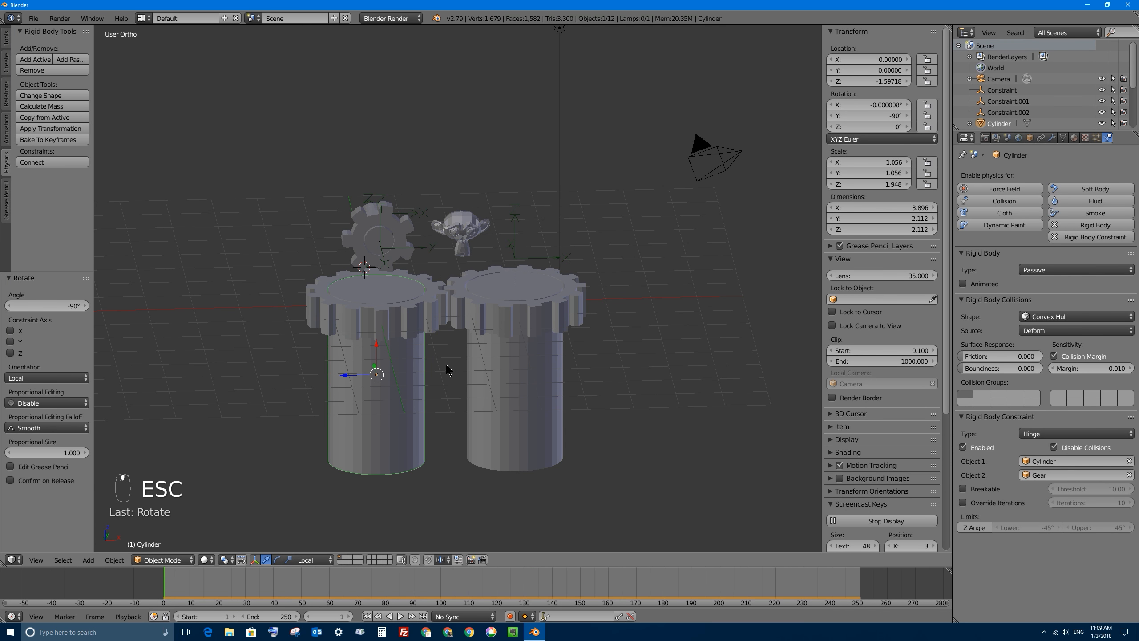
# Try rotating Cylinder 90° in the front view and undo that rotation.
pyautogui.press('KP_1')
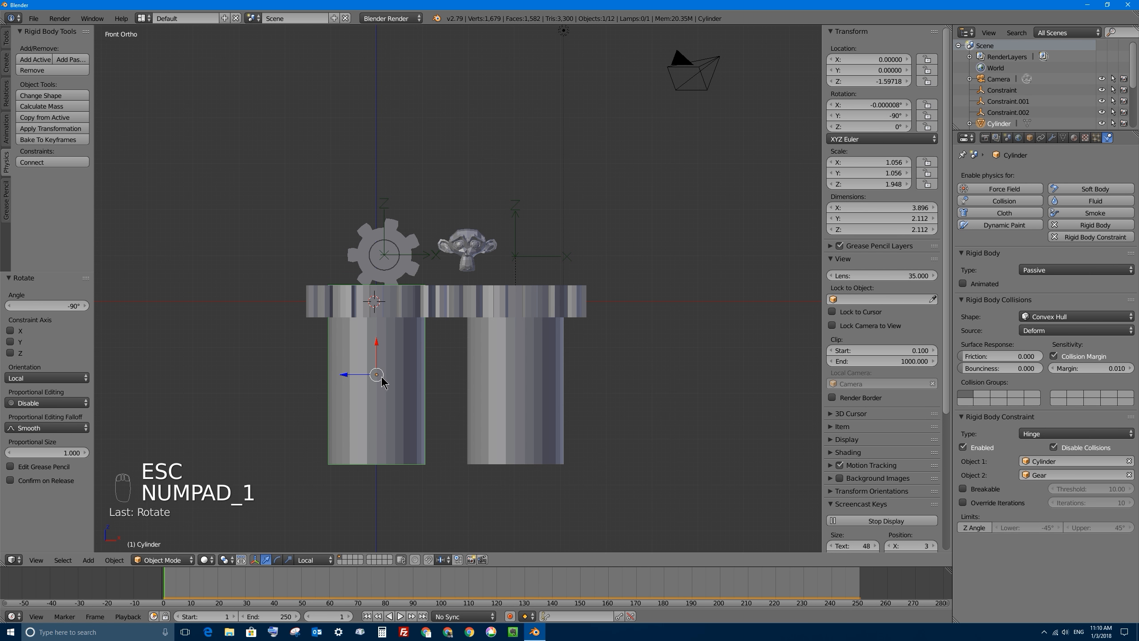
pyautogui.press('r')
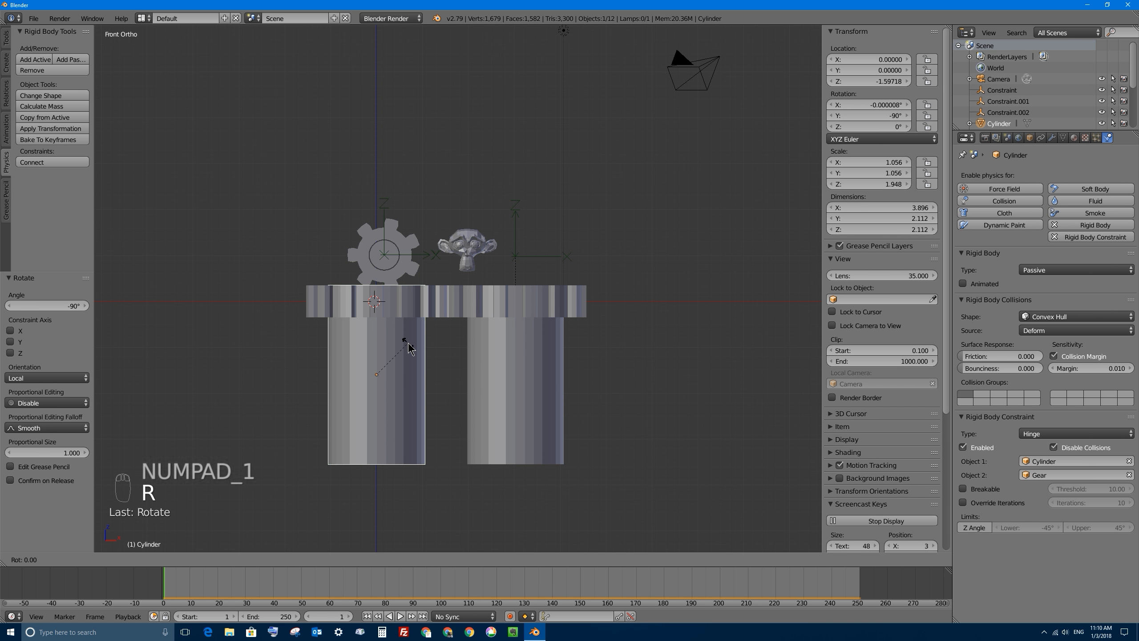
pyautogui.click(408, 346)
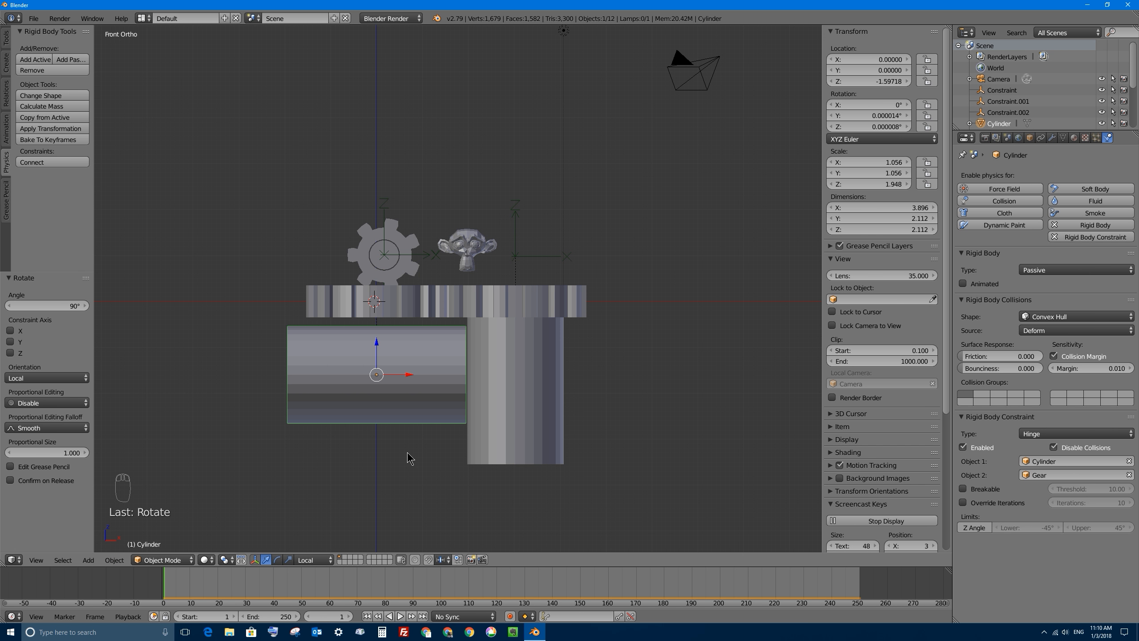
pyautogui.hotkey('ctrl', 'z')
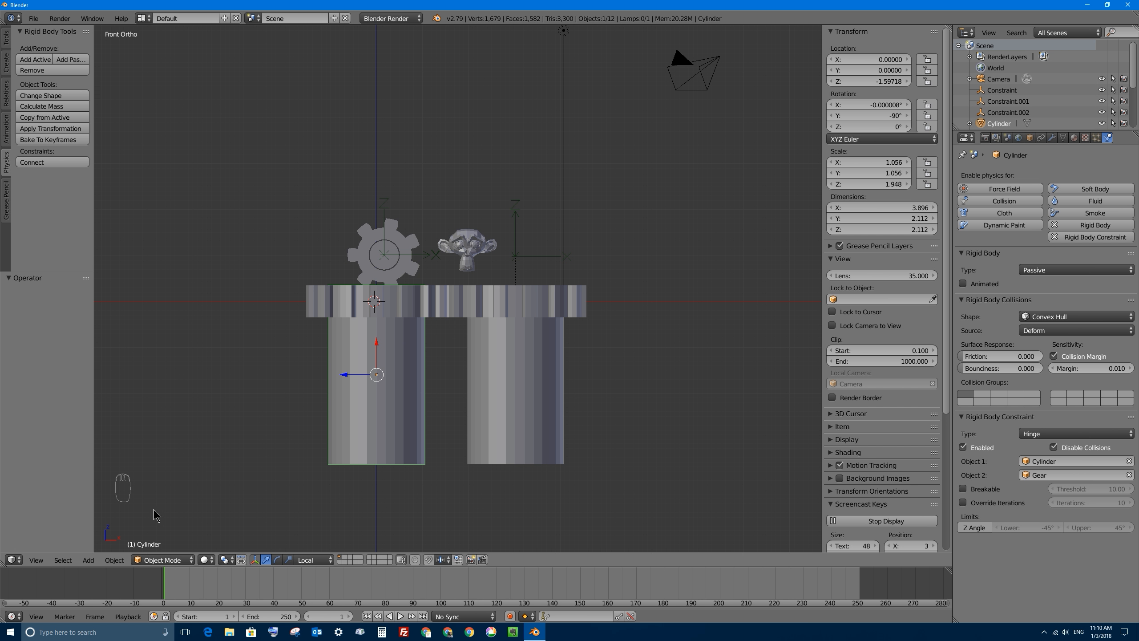
# Apply Cylinder's rotation so its local Z axis points straight up along the axle.
pyautogui.click(116, 560)
pyautogui.moveTo(218, 468)
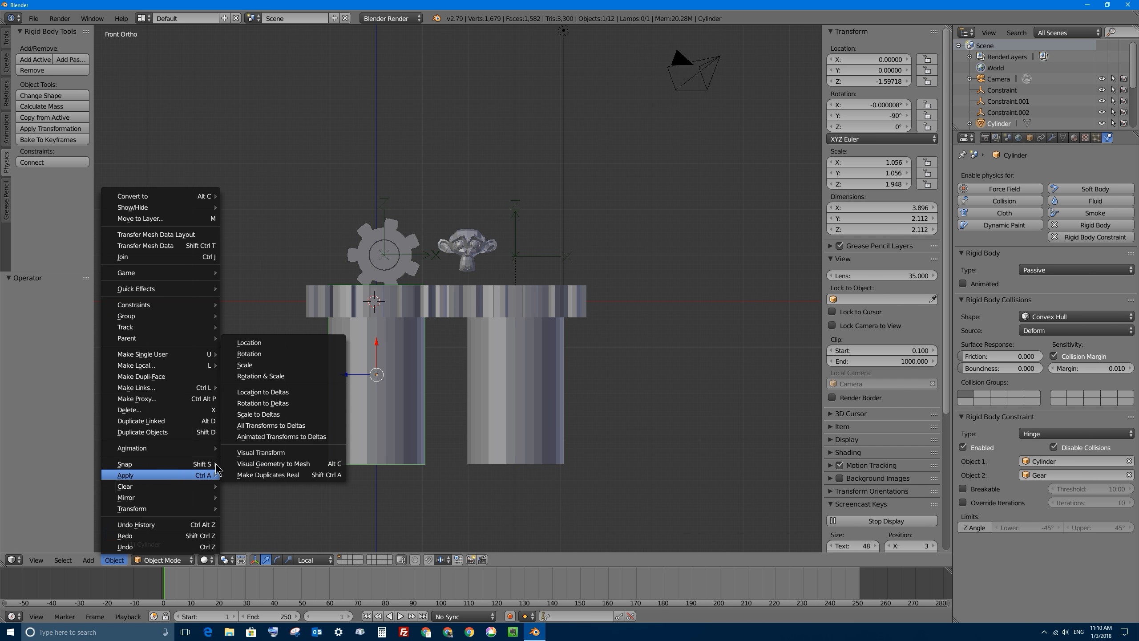
pyautogui.click(262, 354)
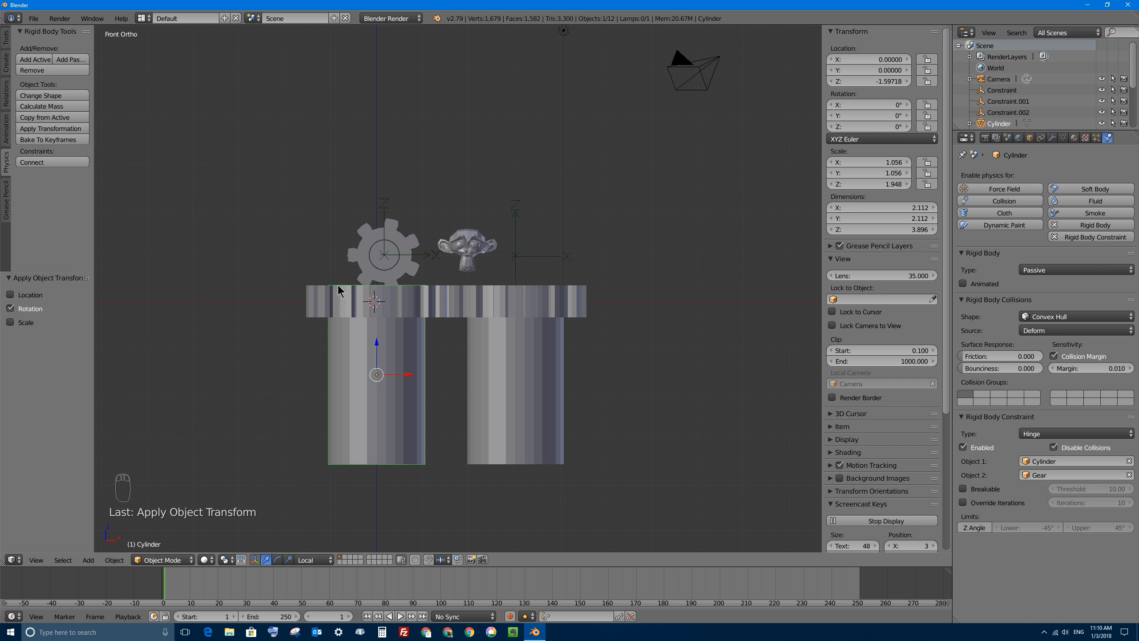
# Play back the simulation and watch how the gears turn with Cylinder's hinge axis upright.
pyautogui.moveTo(334, 453); pyautogui.dragTo(376, 373, button='middle')
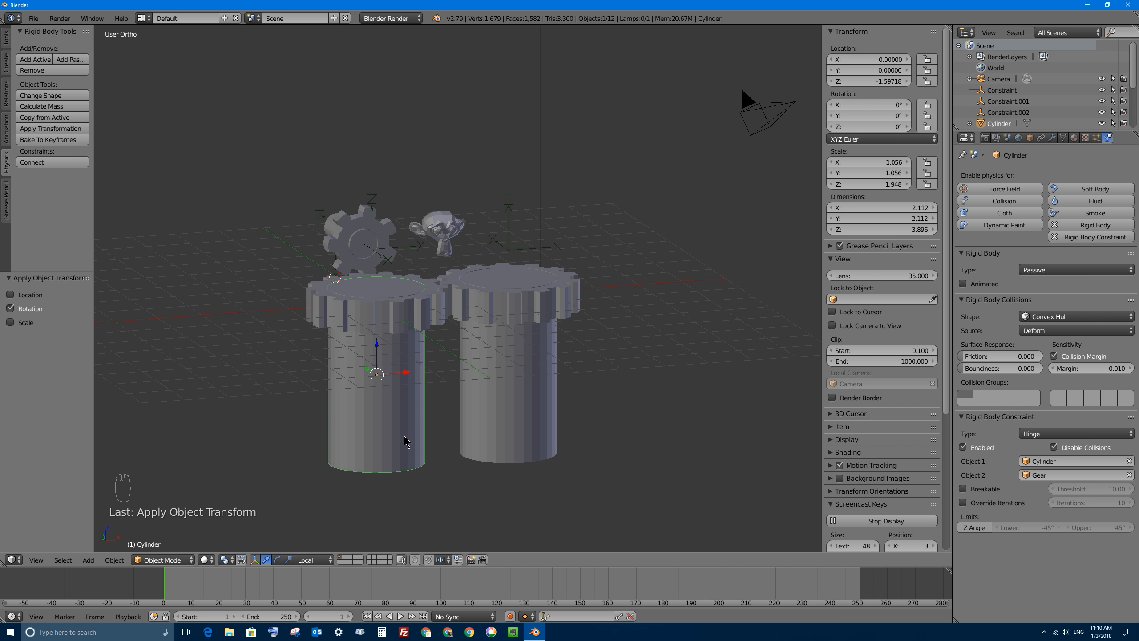
pyautogui.moveTo(417, 335); pyautogui.dragTo(344, 267, button='middle')
pyautogui.hotkey('alt', 'a')
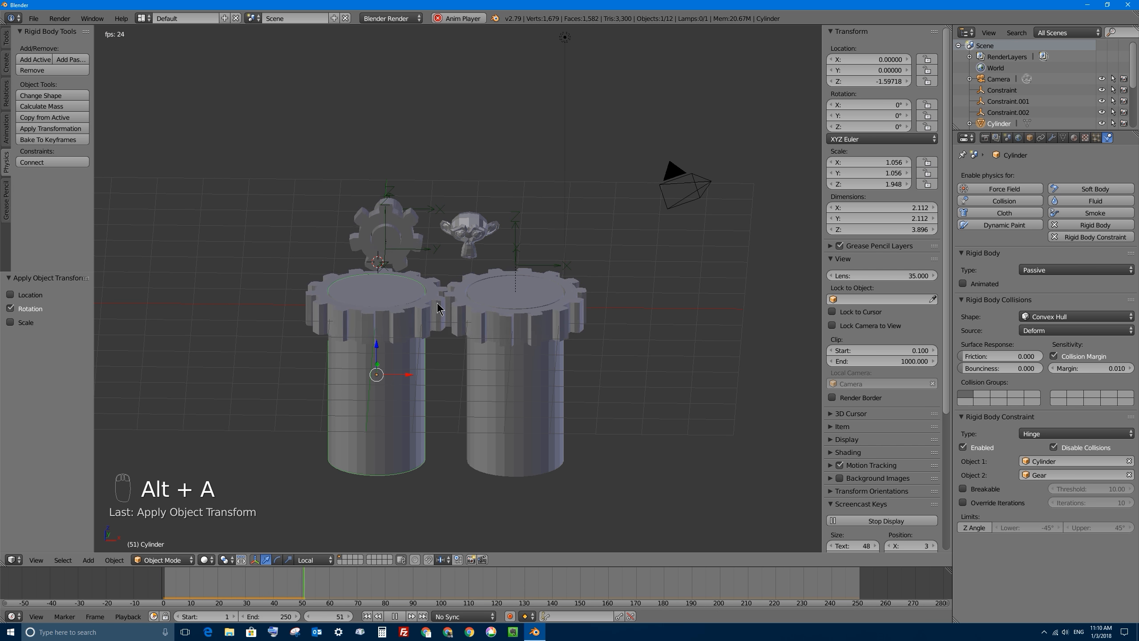
pyautogui.moveTo(437, 309)
pyautogui.mouseDown(button='middle')
pyautogui.moveTo(467, 296)
pyautogui.moveTo(461, 321)
pyautogui.moveTo(448, 294)
pyautogui.mouseUp(button='middle')
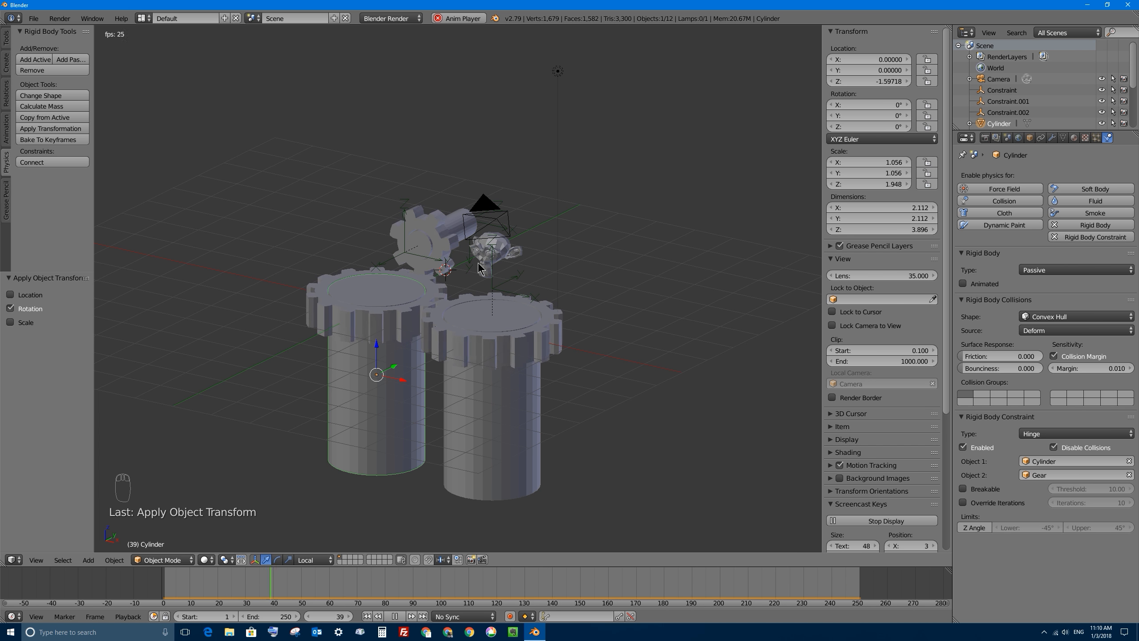
pyautogui.press('Escape')
# Select the Suzanne monkey head beside the small gear and delete it.
pyautogui.rightClick(494, 263)
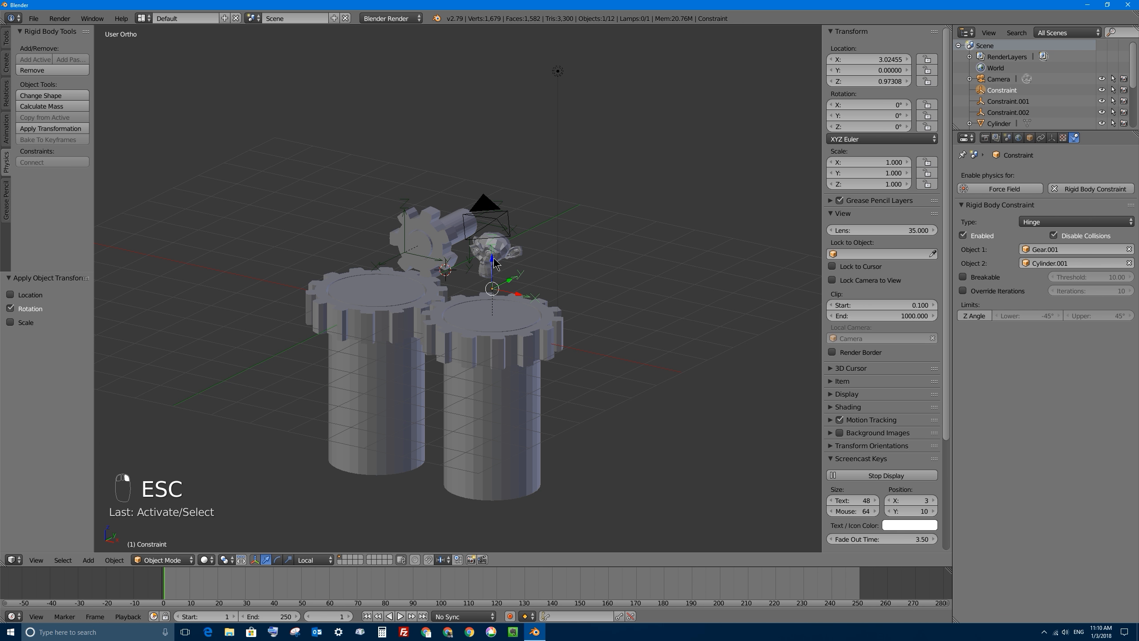
pyautogui.rightClick(509, 260)
pyautogui.press('x')
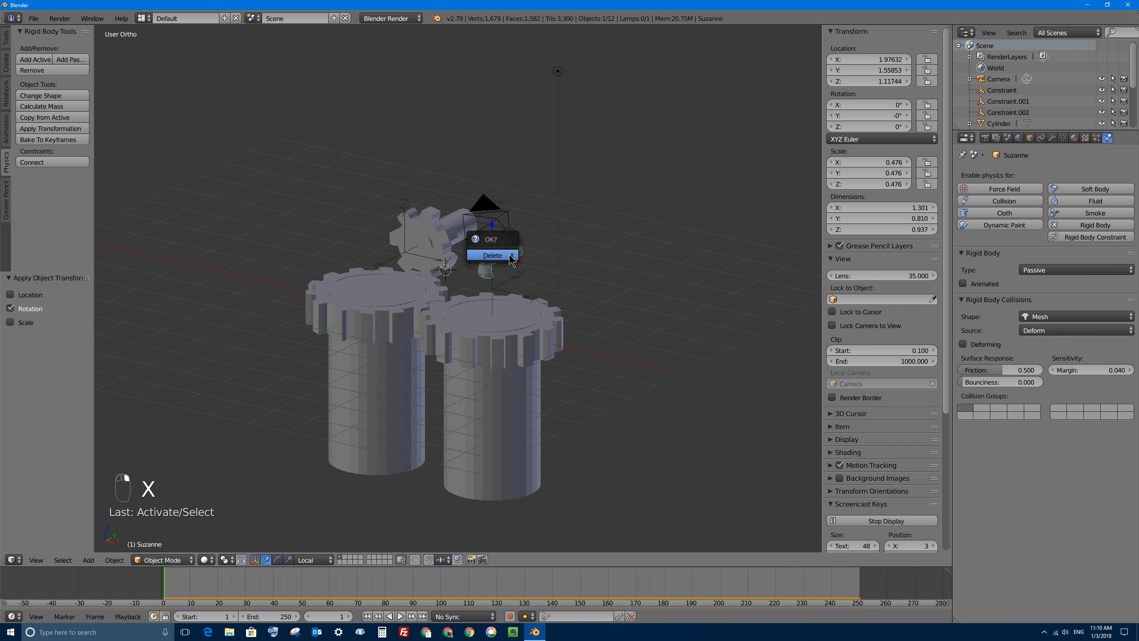
pyautogui.click(510, 259)
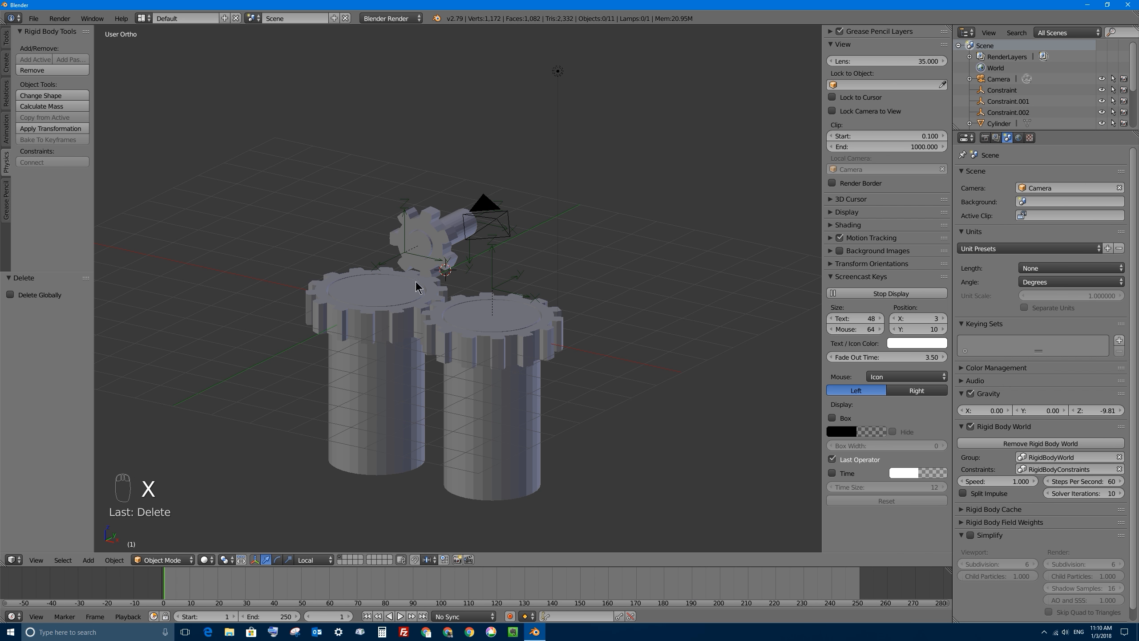
# Check the rigid body settings of Gear, Gear.001, Cylinder and Gear.002 by selecting them one after another.
pyautogui.rightClick(398, 252)
pyautogui.rightClick(331, 279)
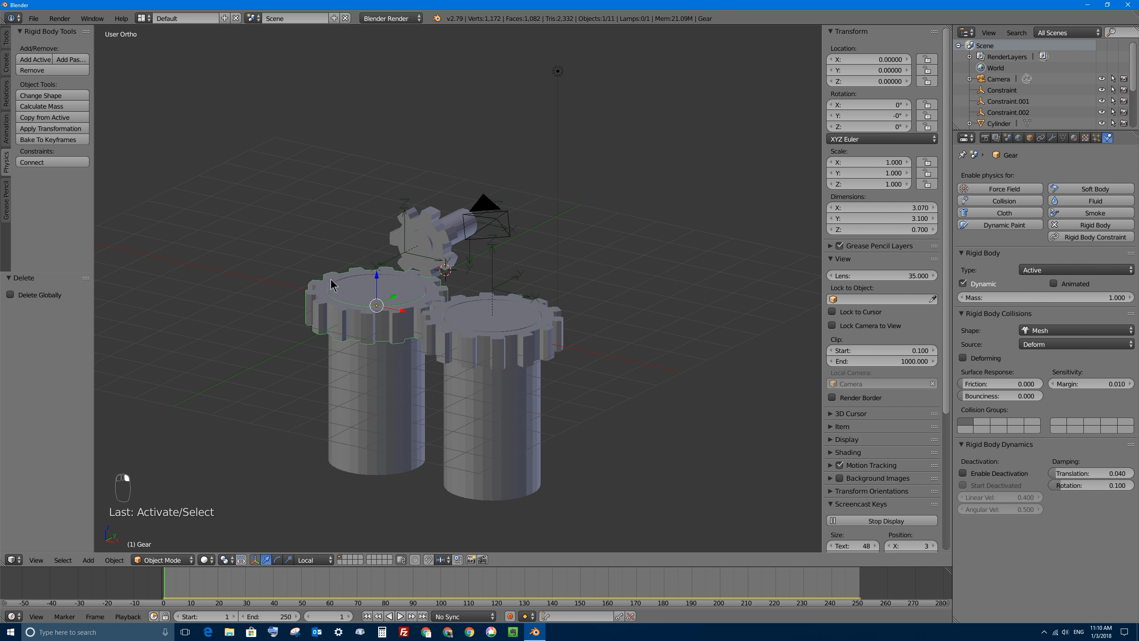
pyautogui.rightClick(504, 348)
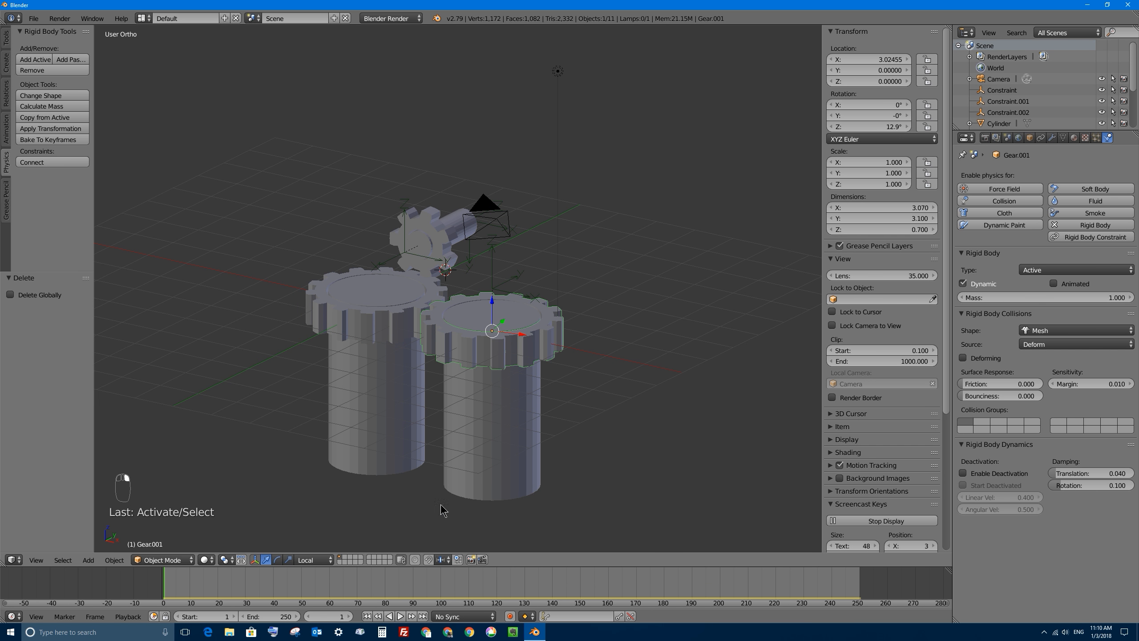
pyautogui.rightClick(360, 404)
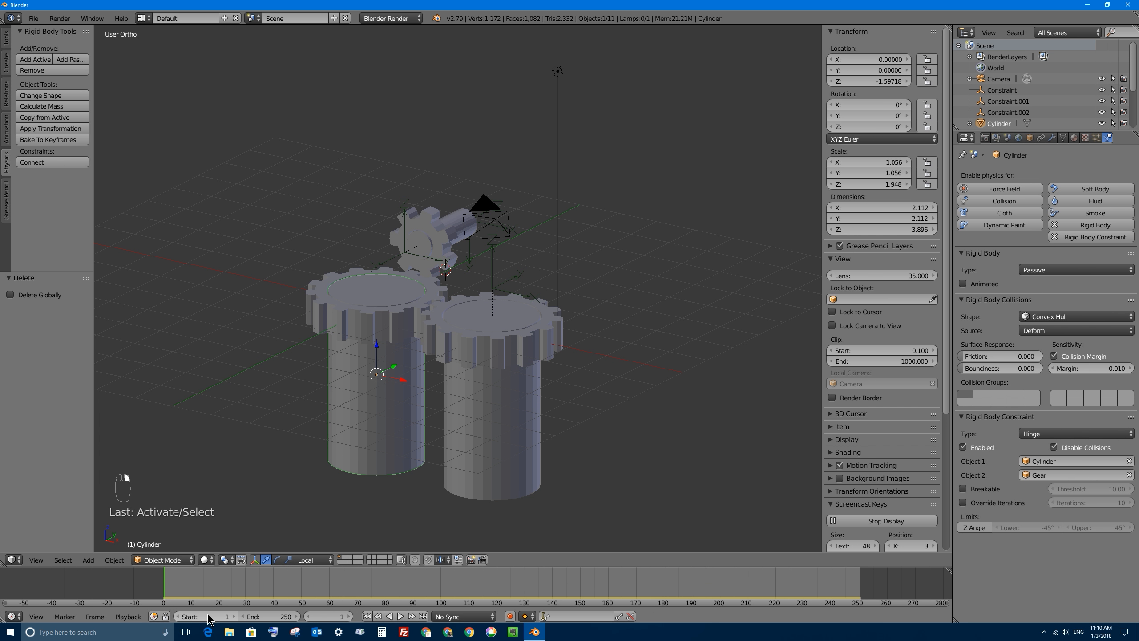
pyautogui.rightClick(396, 239)
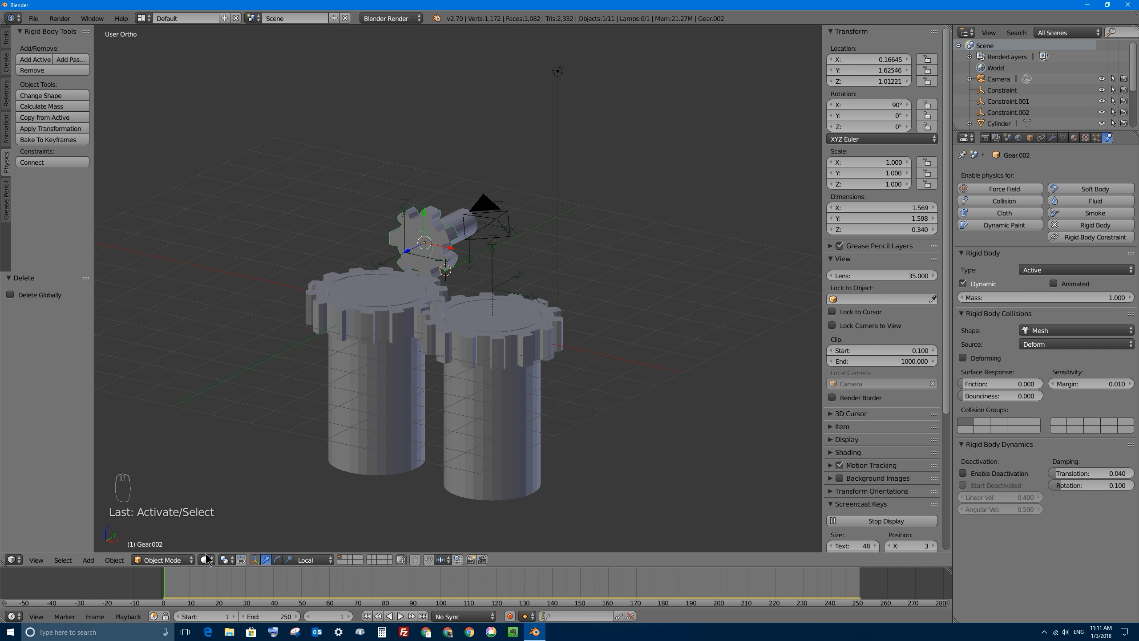
# Scrub through the timeline to inspect the gears' simulated motion and stop at frame 49.
pyautogui.moveTo(174, 578); pyautogui.dragTo(388, 589)
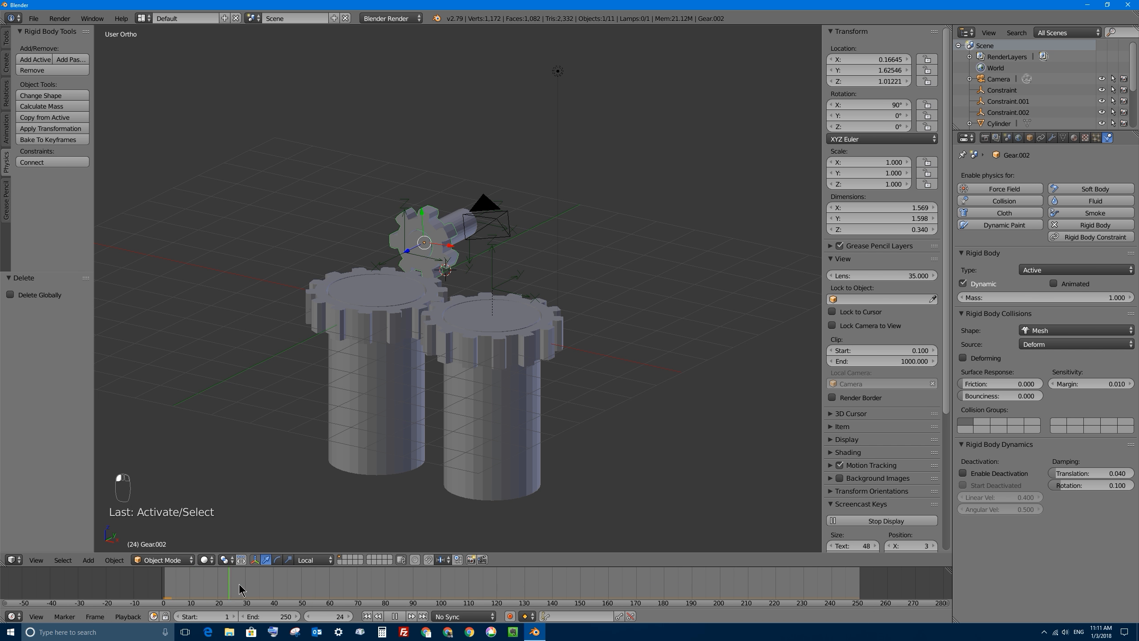
pyautogui.moveTo(238, 583); pyautogui.dragTo(382, 568)
pyautogui.press('Escape')
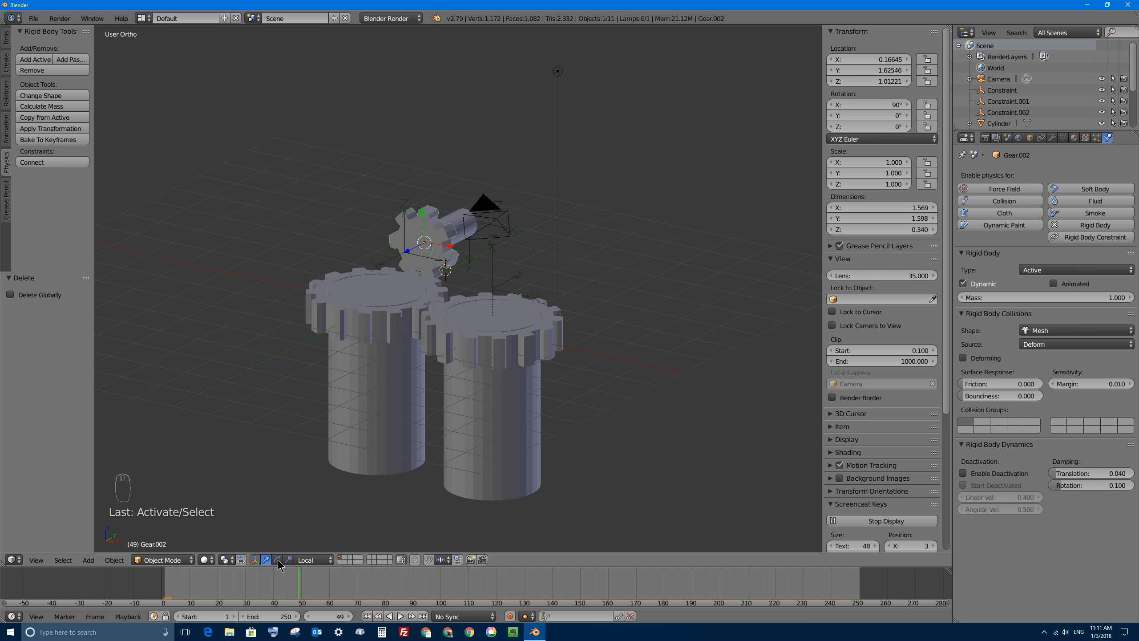
# Scrub back to frame 0 and play the gear simulation through to cache its full 250-frame range.
pyautogui.hotkey('alt', 'a')
pyautogui.click(246, 585)
pyautogui.moveTo(245, 581); pyautogui.dragTo(321, 584)
pyautogui.moveTo(247, 588); pyautogui.dragTo(140, 584)
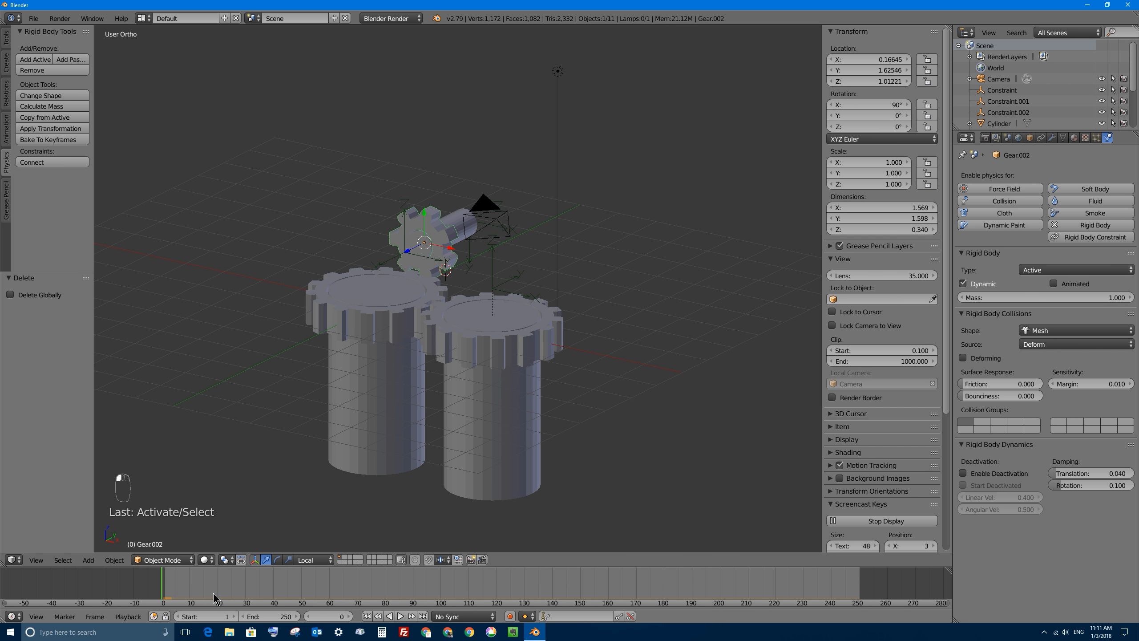
pyautogui.click(401, 617)
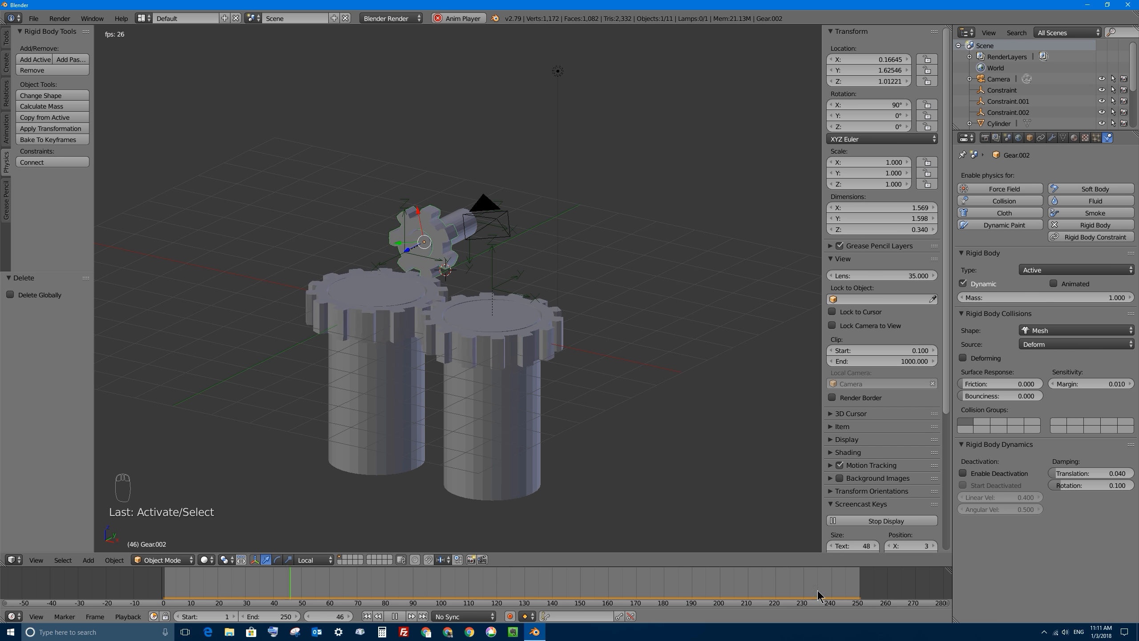
pyautogui.press('Escape')
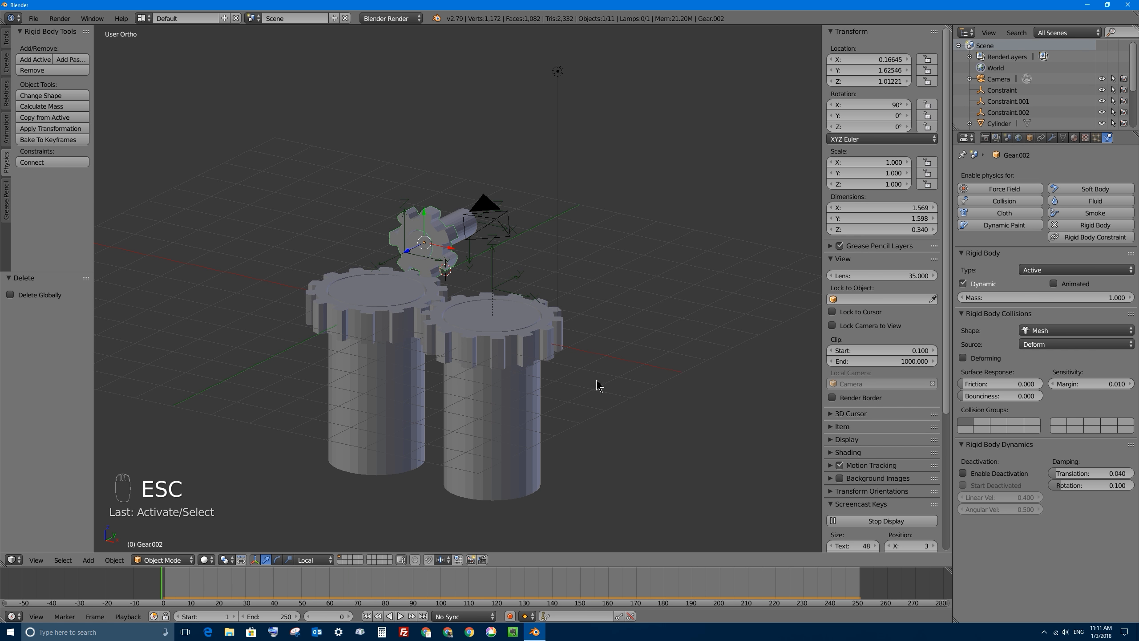
# Expand the scene's Rigid Body Cache settings and bake the simulation with Current Cache to Bake.
pyautogui.click(1007, 138)
pyautogui.scroll(-1, 989, 355)
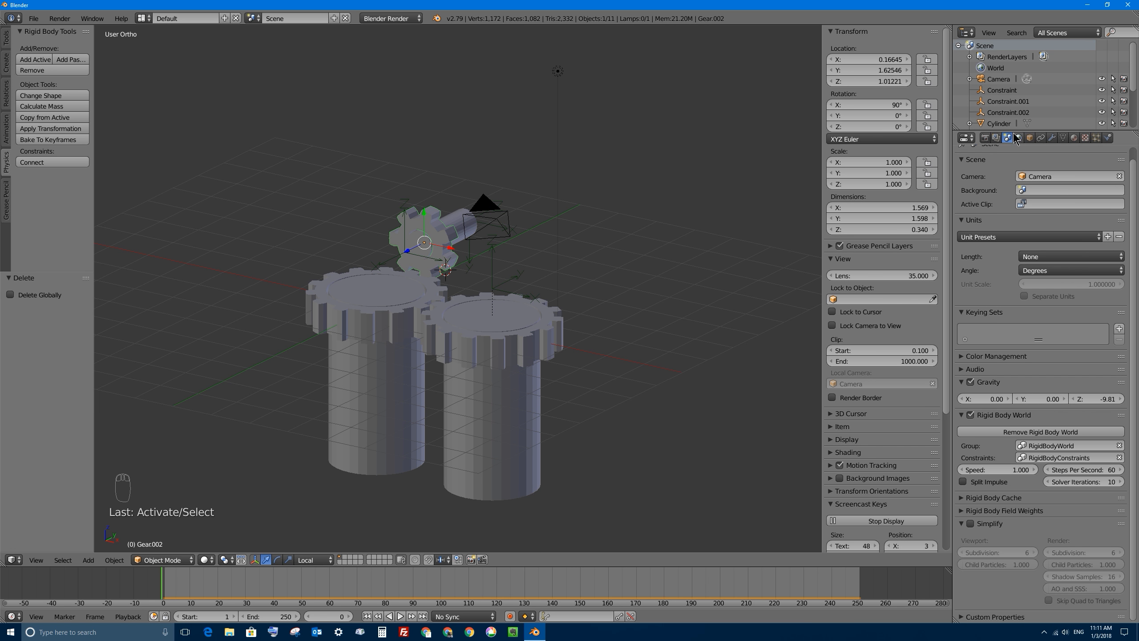
pyautogui.click(961, 497)
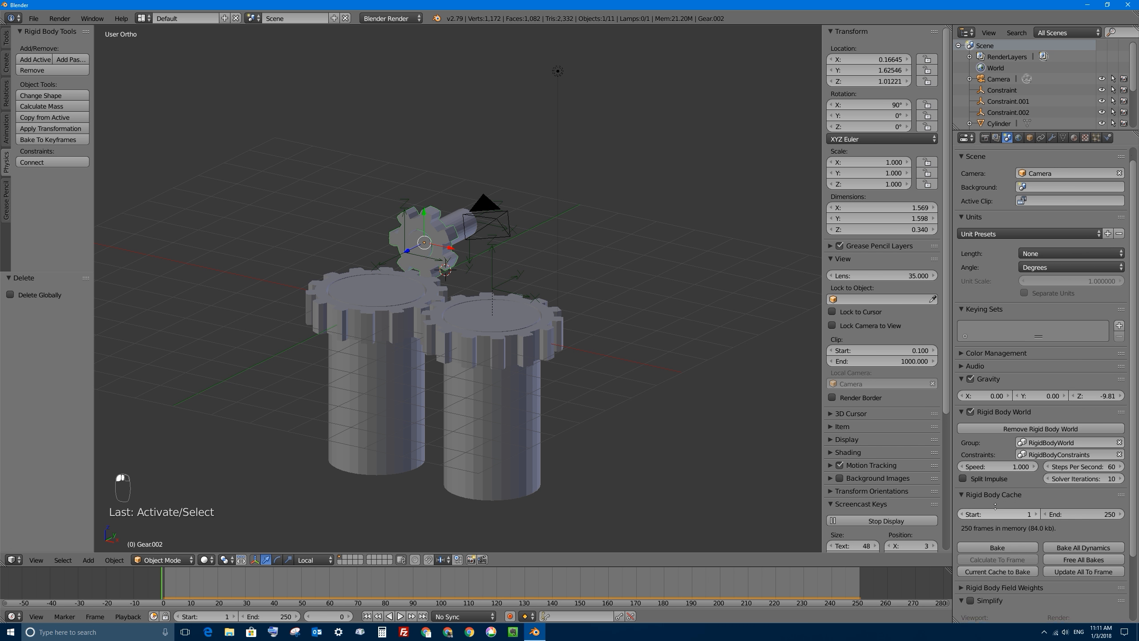
pyautogui.scroll(-4, 993, 408)
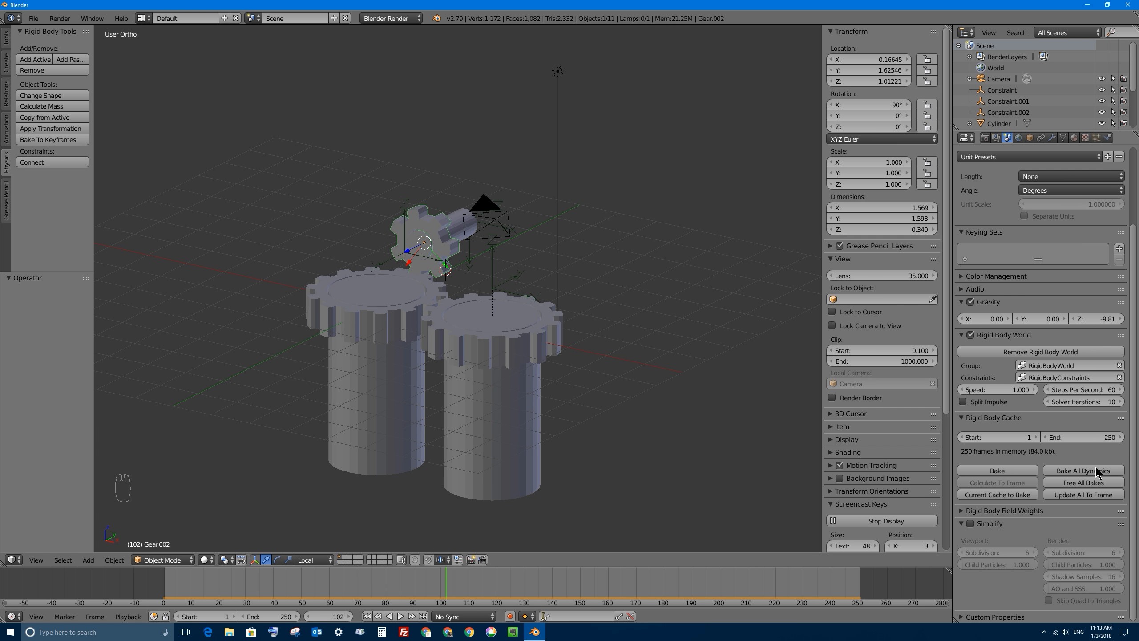
pyautogui.click(990, 495)
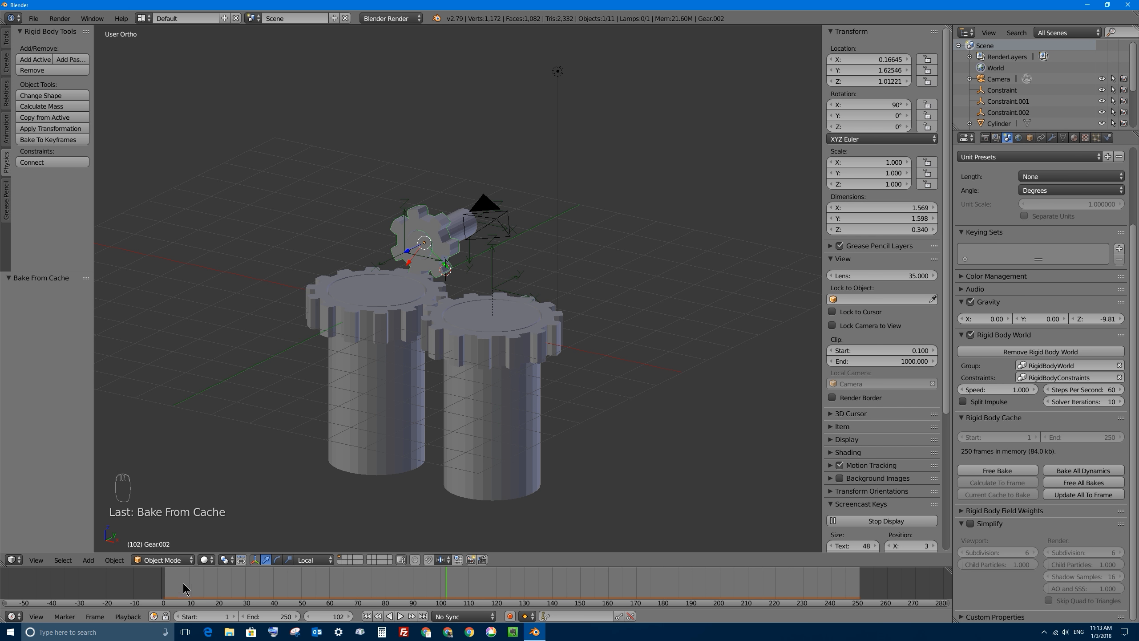
# Select Gear.001, change the selection to Gear, and play back the baked simulation, stopping at frame 220.
pyautogui.rightClick(437, 318)
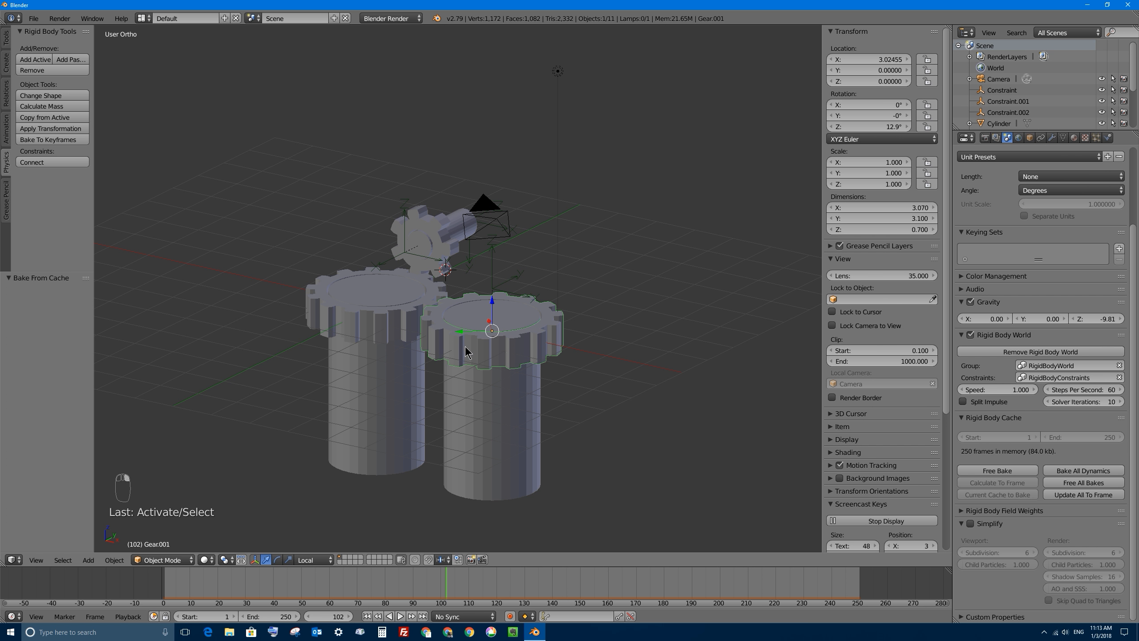
pyautogui.rightClick(327, 314)
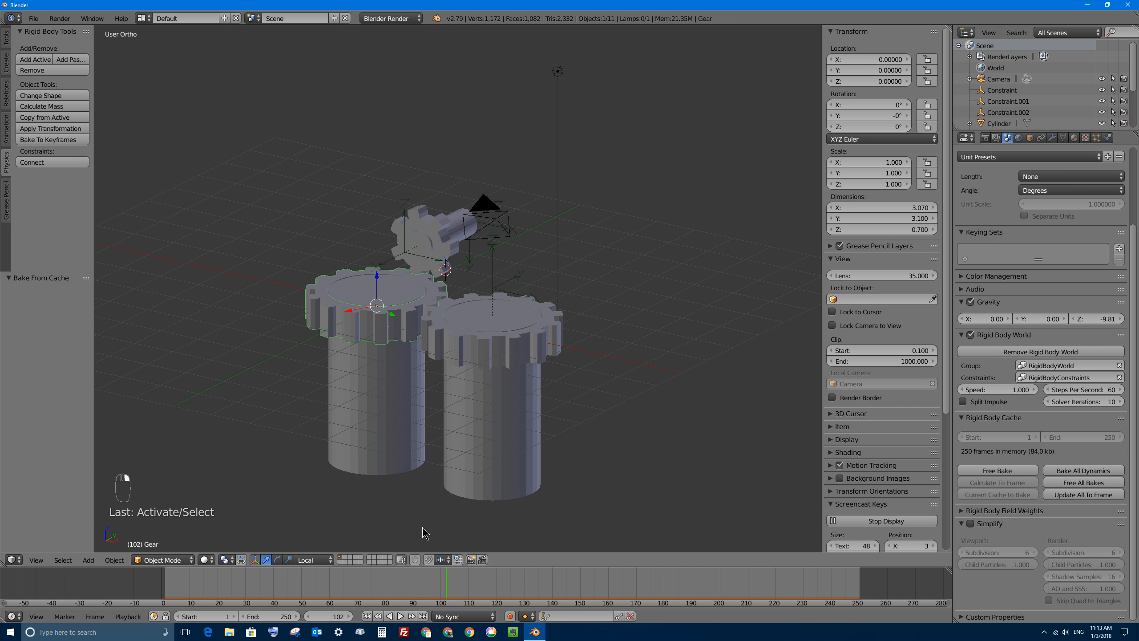
pyautogui.hotkey('alt', 'a')
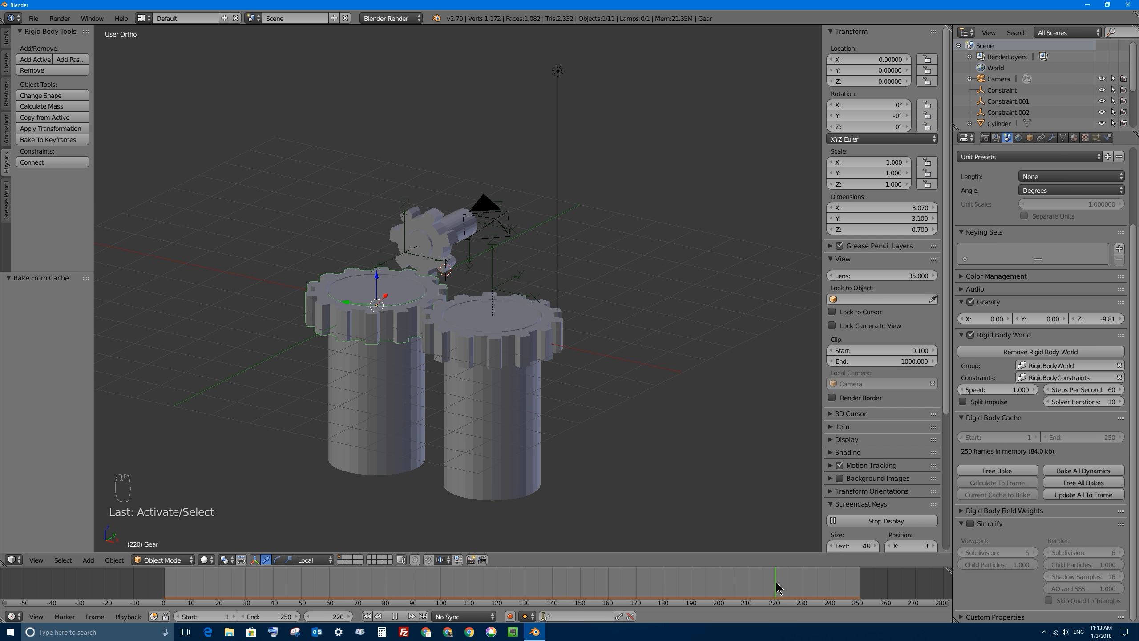
pyautogui.hotkey('alt', 'a')
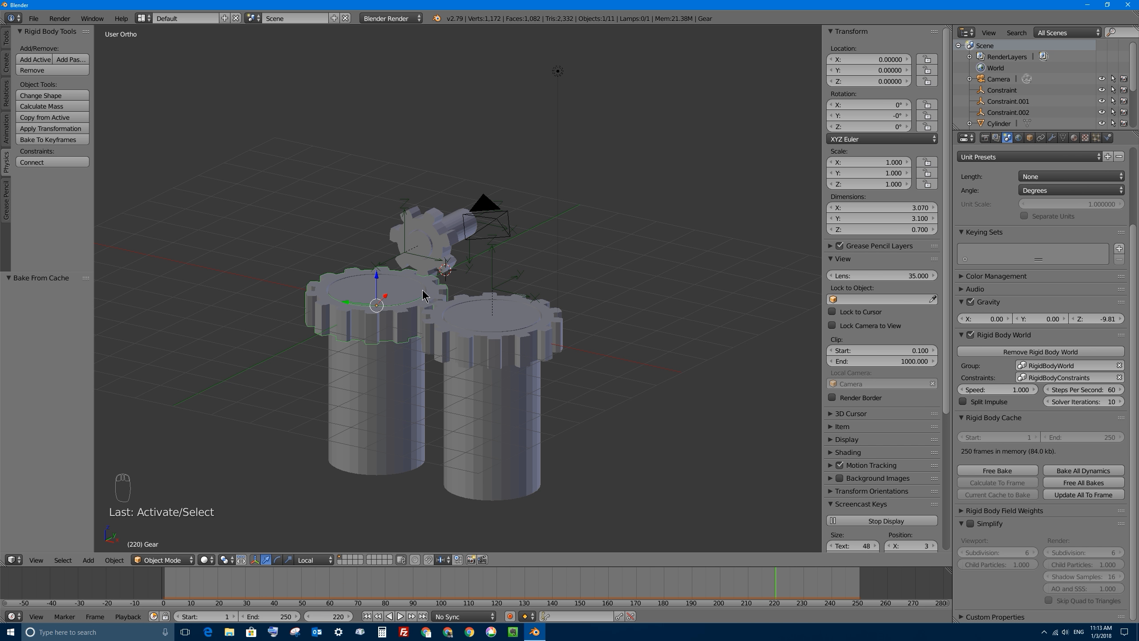
pyautogui.press('a')
pyautogui.press('a')
pyautogui.press('a')
pyautogui.press('a')
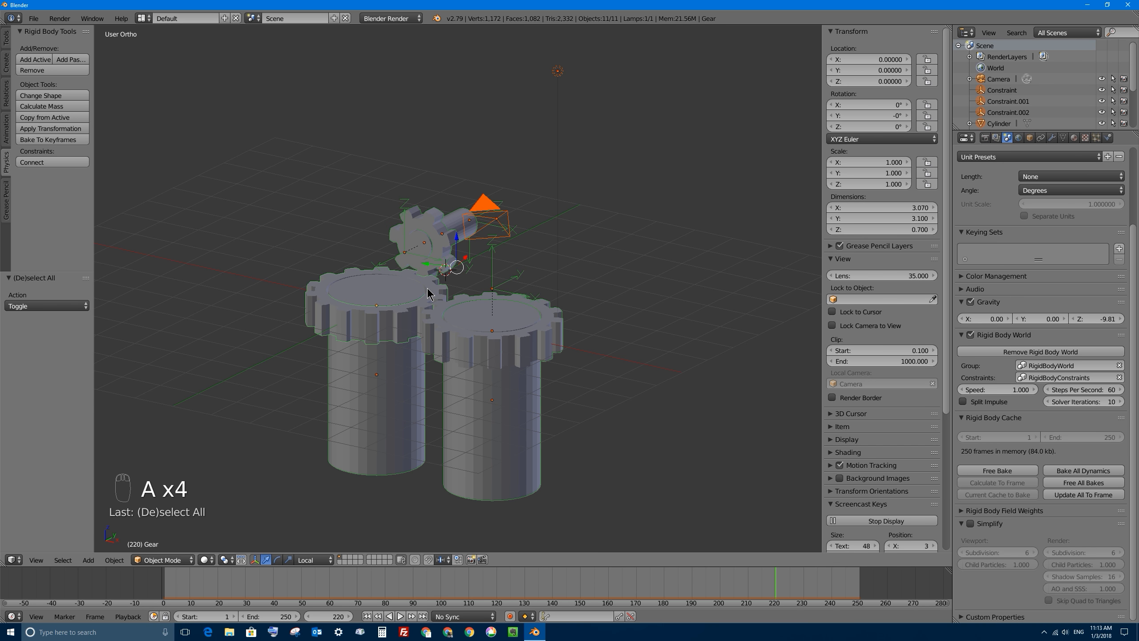
pyautogui.press('a')
pyautogui.press('a')
pyautogui.press('a')
pyautogui.click(36, 141)
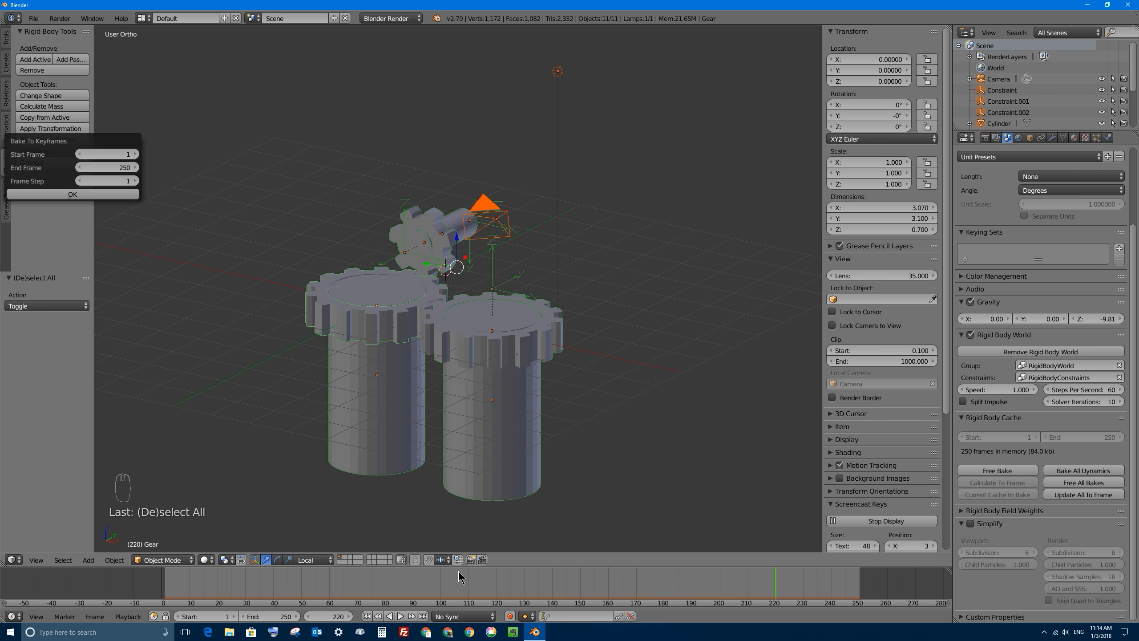
pyautogui.click(136, 154)
pyautogui.click(135, 154)
pyautogui.click(135, 155)
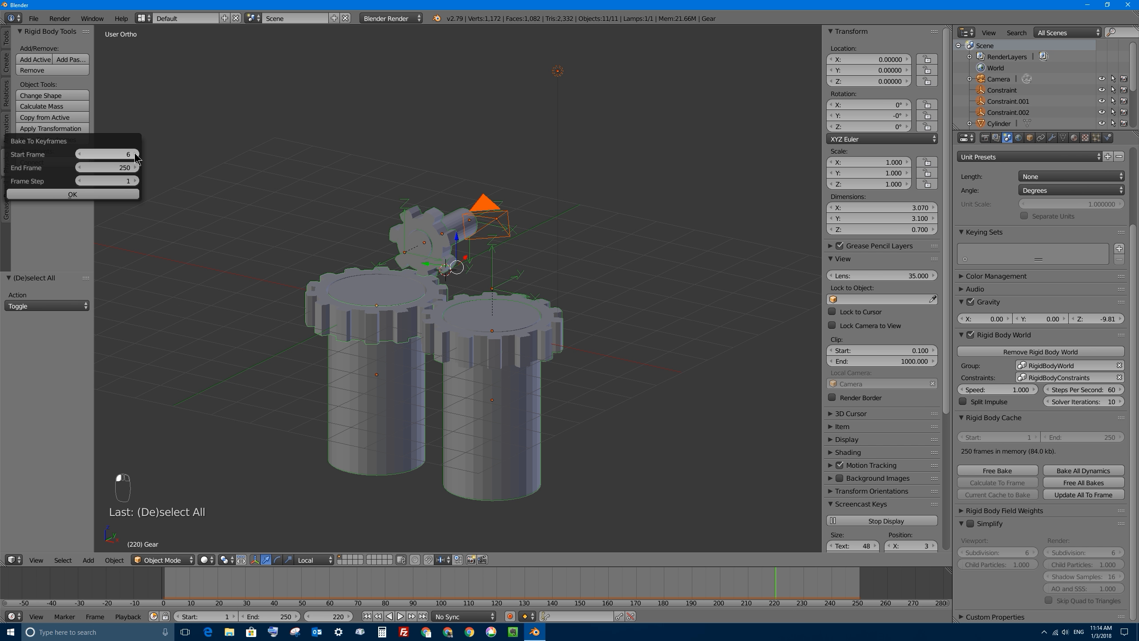
pyautogui.click(79, 155)
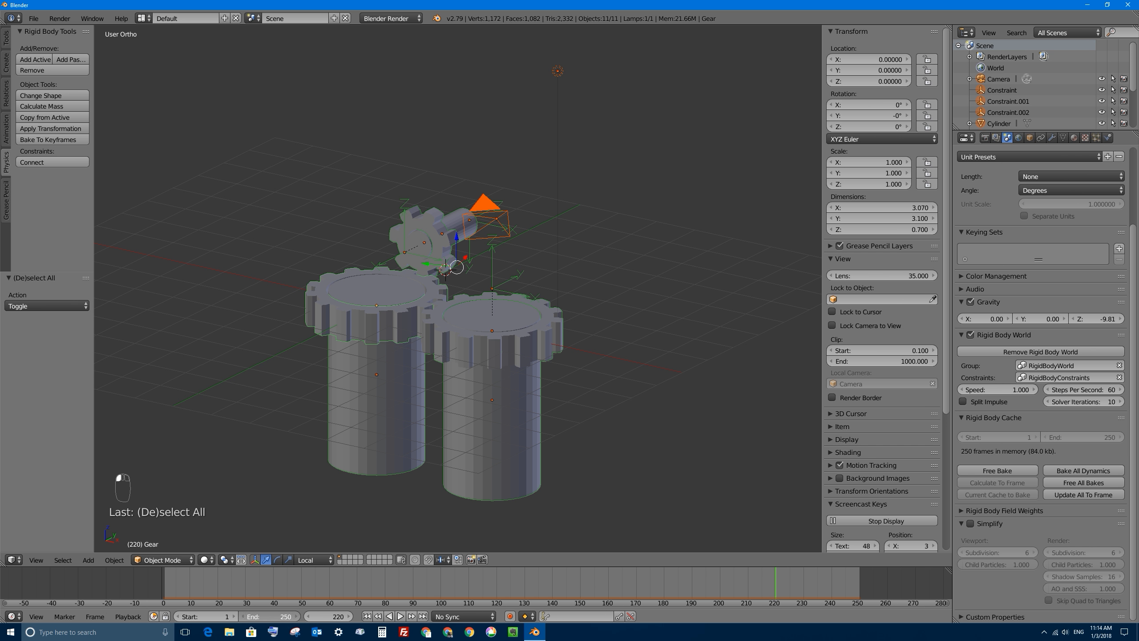
# Try an animation end frame of 500 and restore it to 250.
pyautogui.click(274, 616)
pyautogui.write('500')
pyautogui.press('Return')
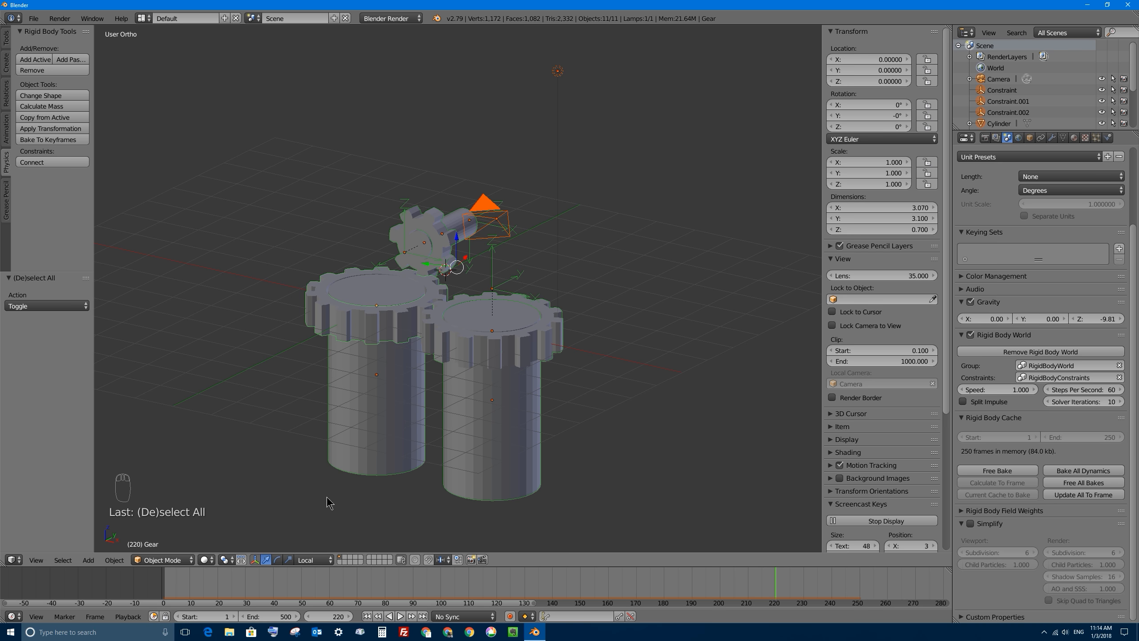
pyautogui.click(273, 615)
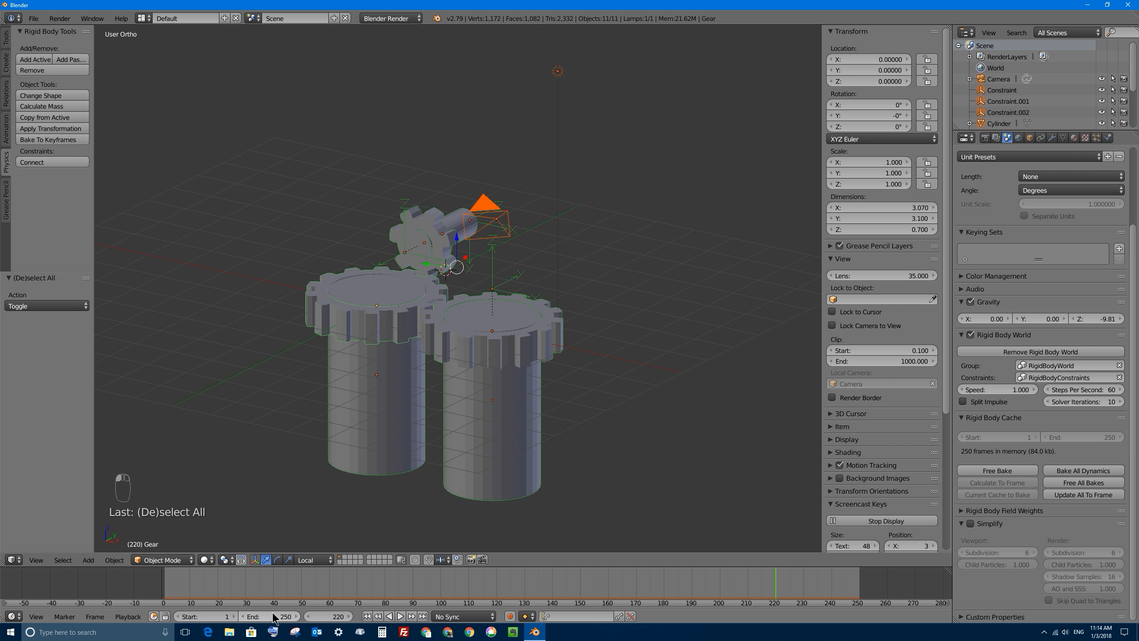
pyautogui.press('Return')
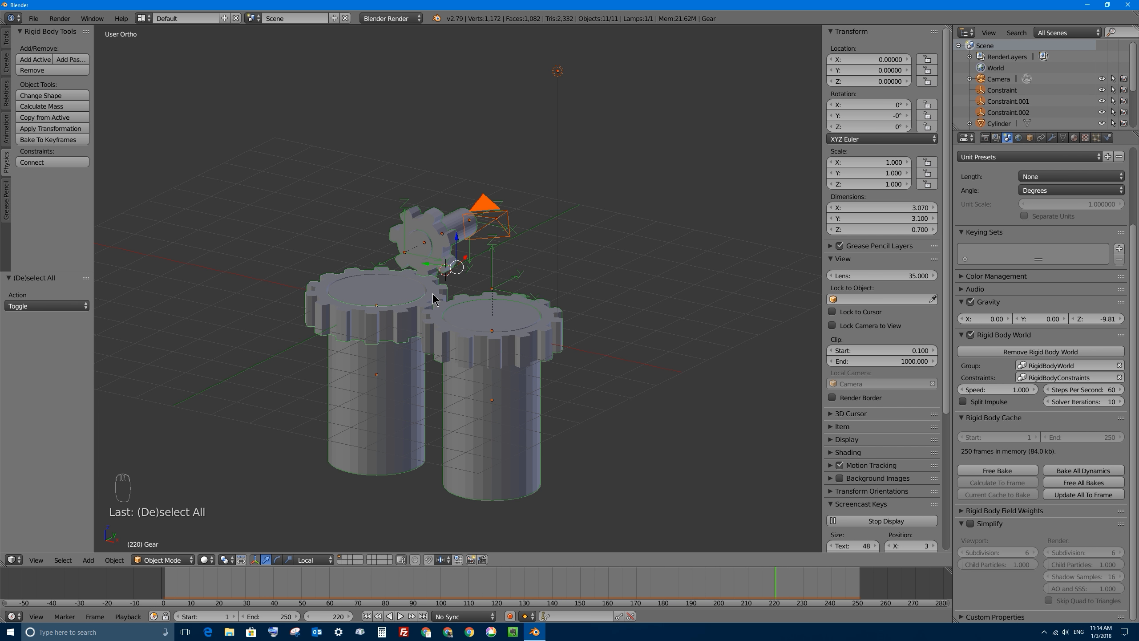
# Select all objects and bake the rigid body motion to keyframes from frame 5 to 250 with a frame step of 1.
pyautogui.press('a')
pyautogui.press('a')
pyautogui.press('a')
pyautogui.click(41, 140)
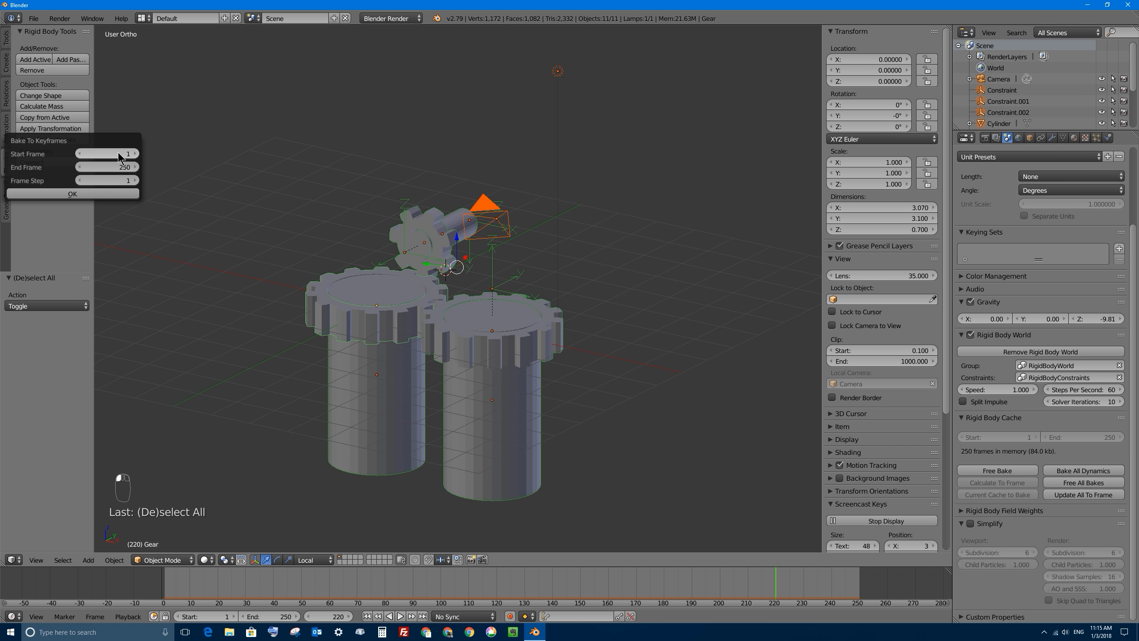
pyautogui.moveTo(134, 150); pyautogui.dragTo(139, 154)
pyautogui.click(106, 194)
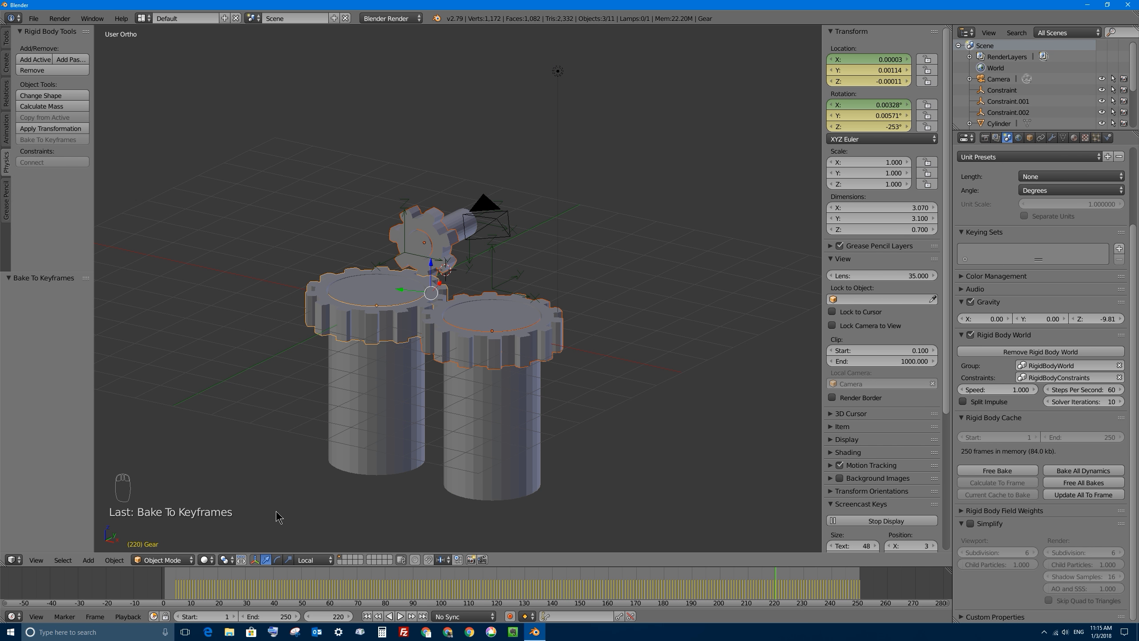
# Play back the keyframed gear motion from about frame 5 and stop at frame 10.
pyautogui.hotkey('alt', 'a')
pyautogui.click(178, 579)
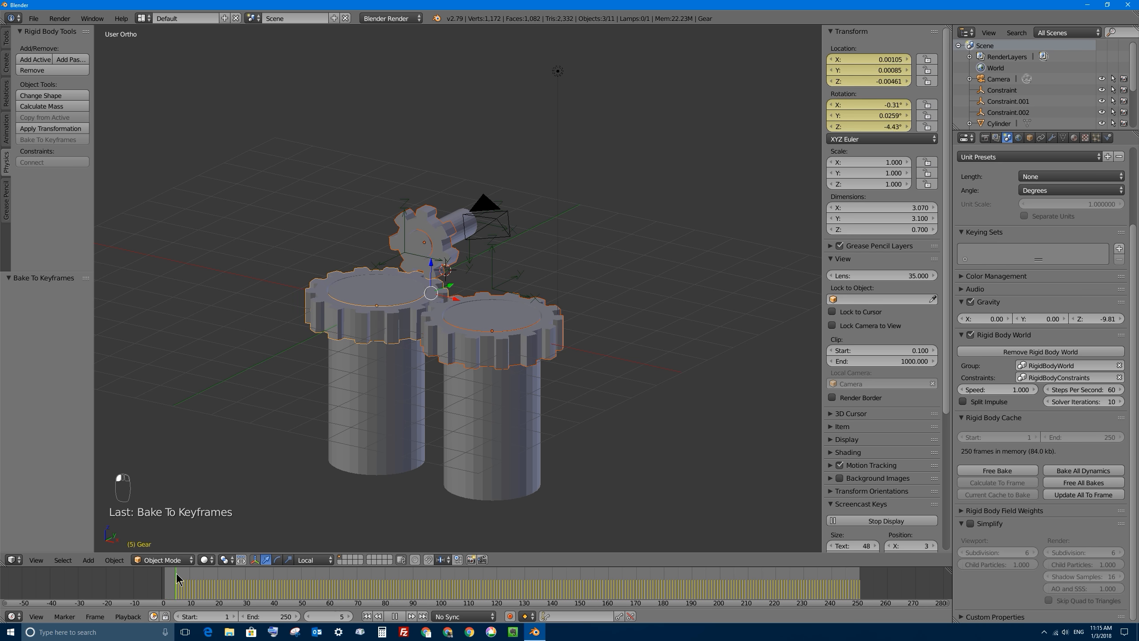
pyautogui.hotkey('alt', 'a')
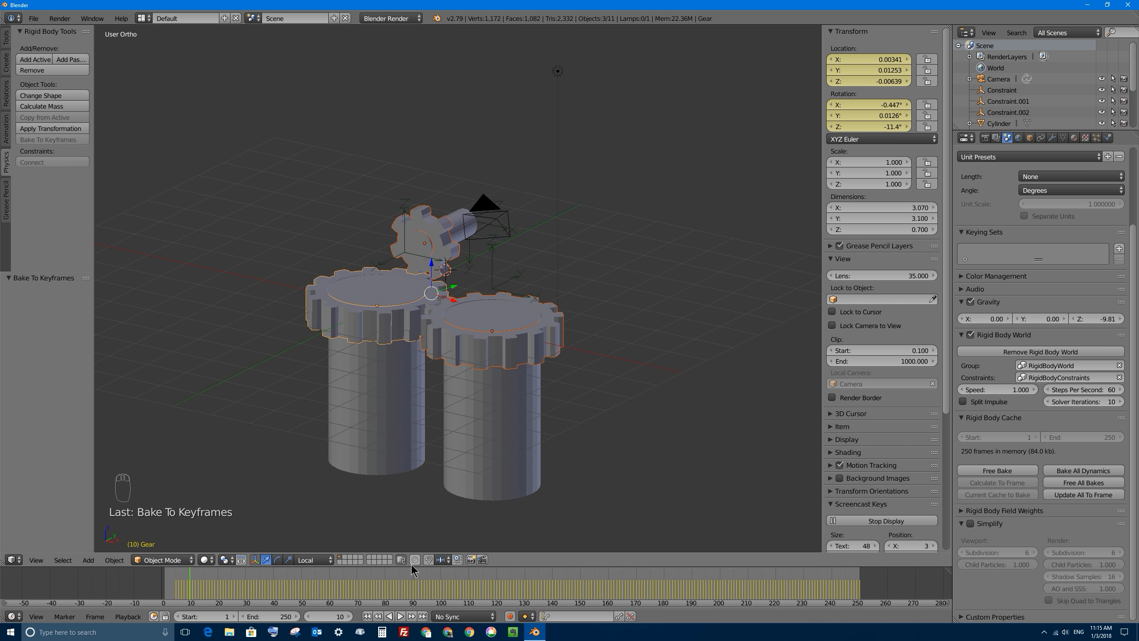
# Enlarge the timeline area, split it into two stacked areas and switch the upper one to the Dope Sheet.
pyautogui.moveTo(412, 566); pyautogui.dragTo(419, 451)
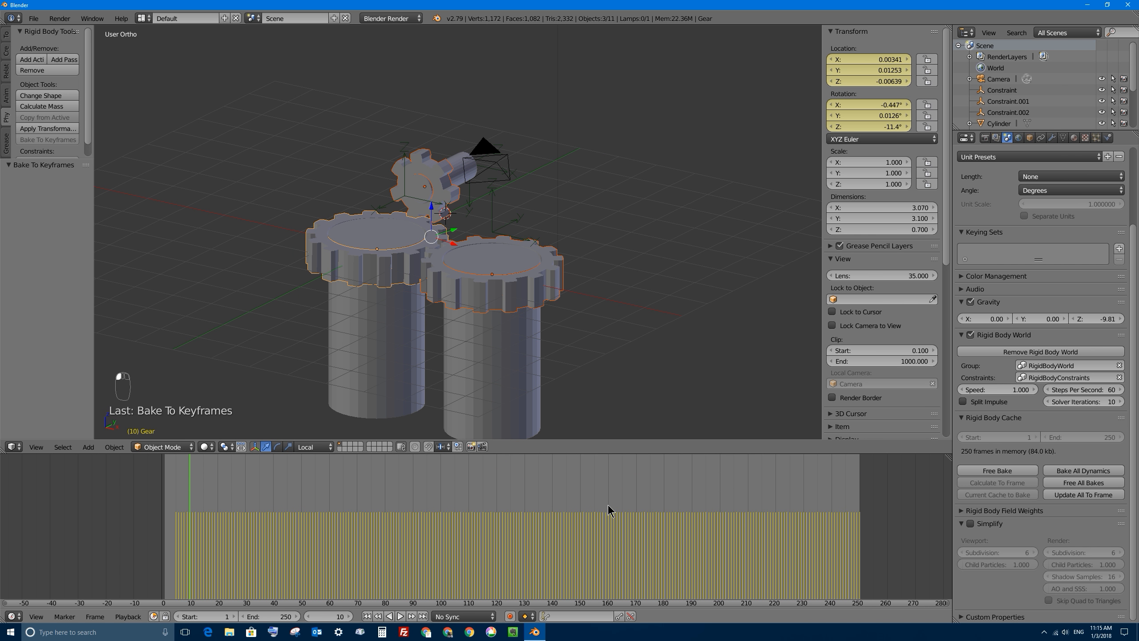
pyautogui.moveTo(950, 455); pyautogui.dragTo(947, 556)
pyautogui.click(12, 550)
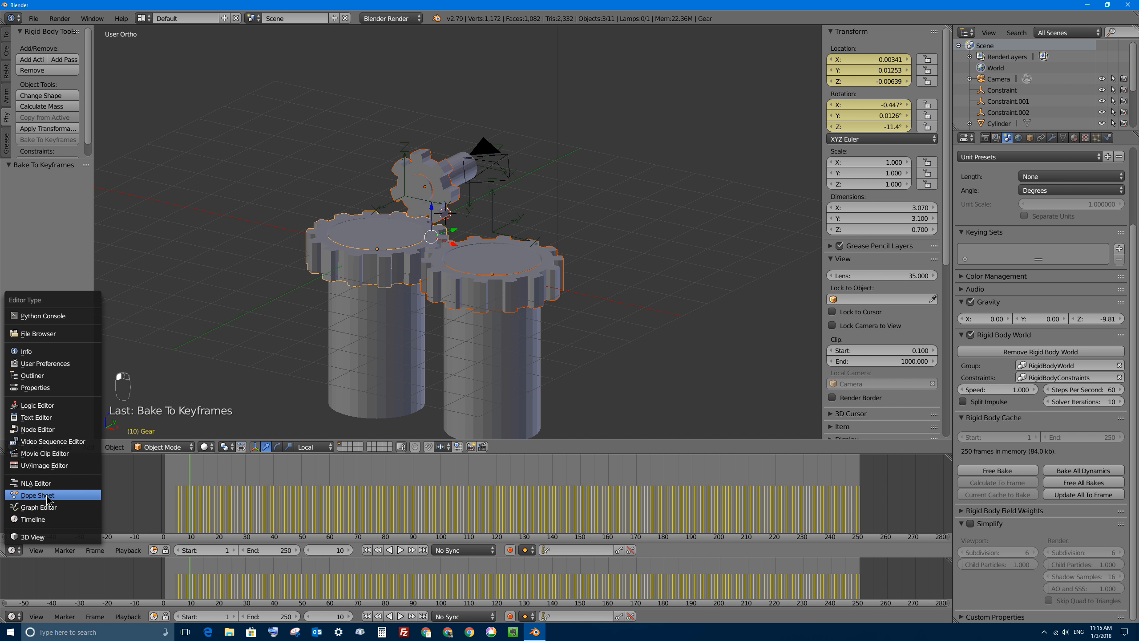
pyautogui.click(51, 498)
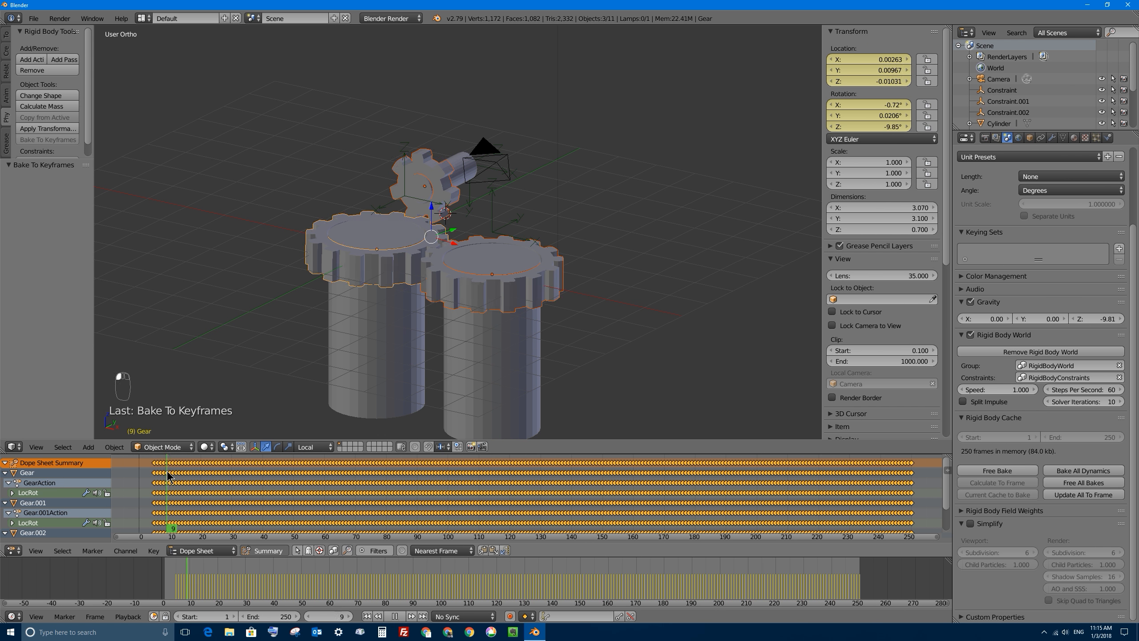
# Scrub to frame 52 and check the keyframes of Gear.001, Cylinder.001, Cylinder, Gear and Gear.002 one after another.
pyautogui.moveTo(167, 472); pyautogui.dragTo(309, 435)
pyautogui.rightClick(322, 275)
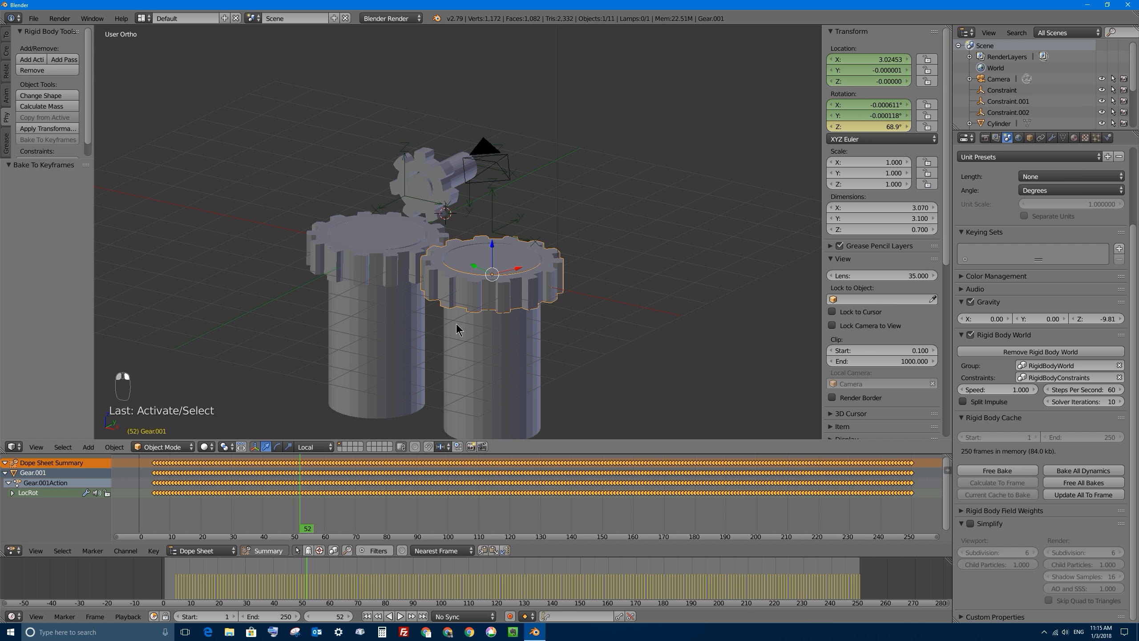
pyautogui.rightClick(497, 359)
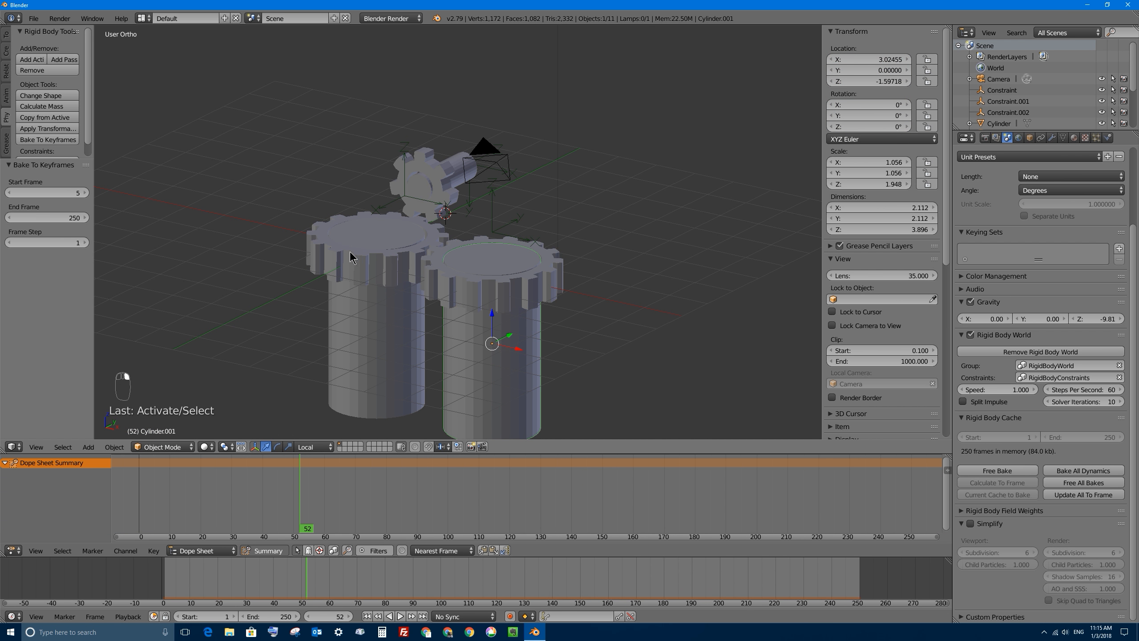
pyautogui.rightClick(372, 317)
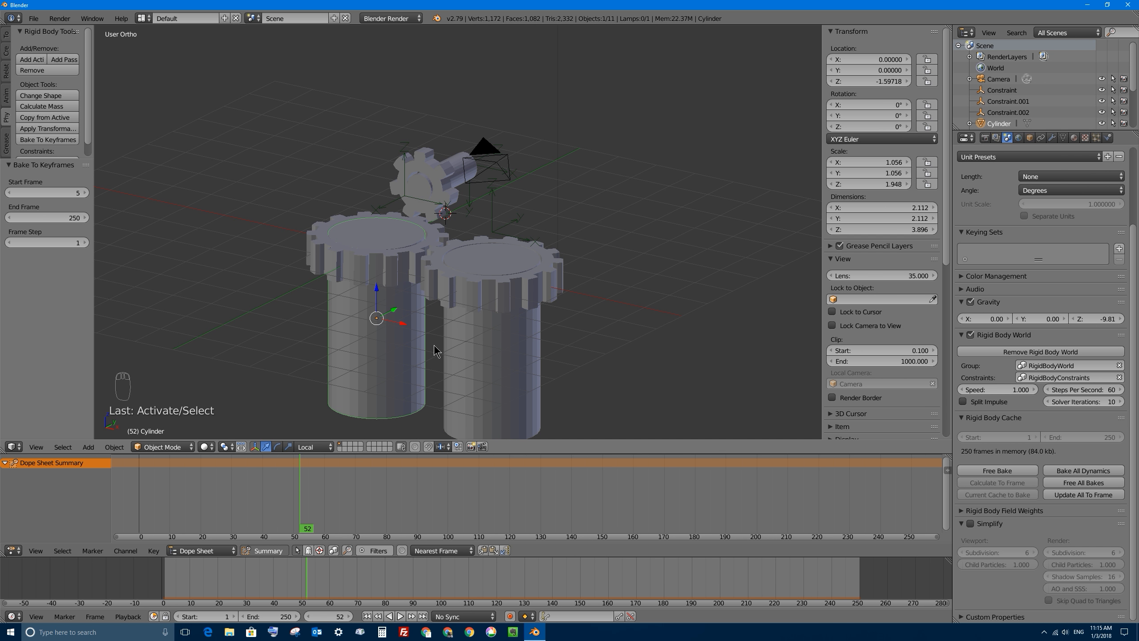
pyautogui.rightClick(322, 236)
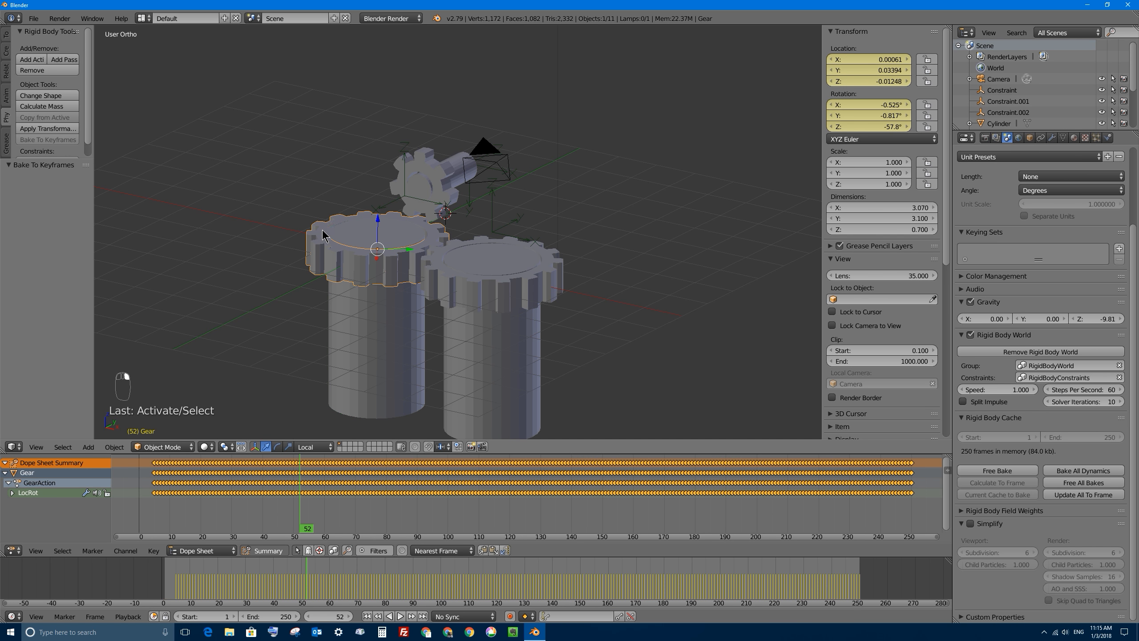
pyautogui.rightClick(398, 181)
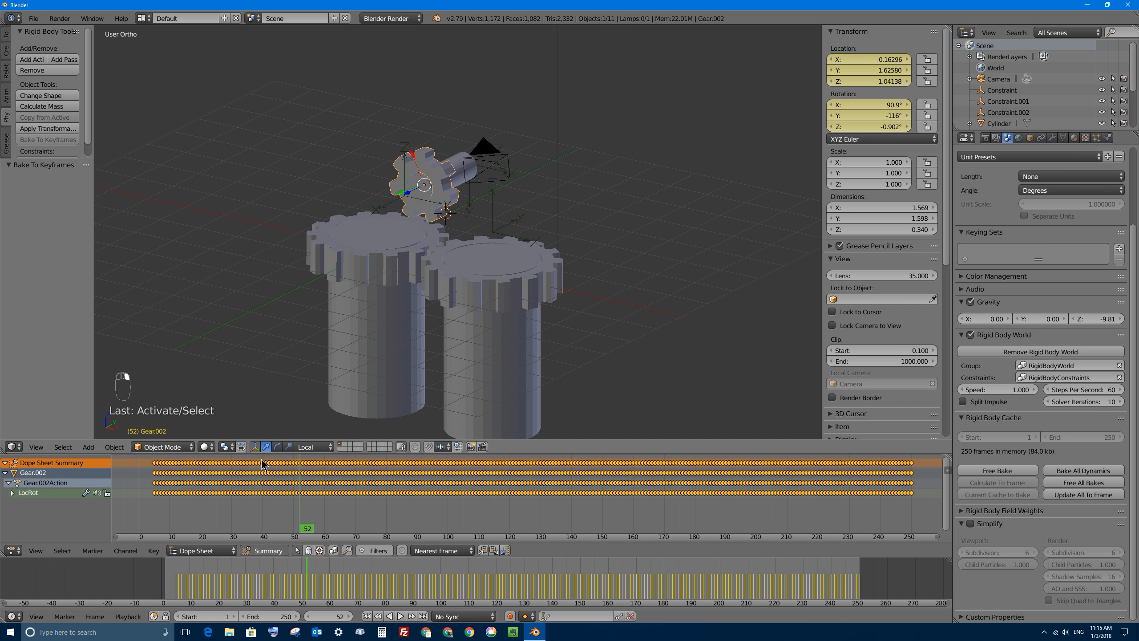
# Play a stretch of the keyframed animation with Gear.002 selected and stop at frame 50.
pyautogui.click(251, 492)
pyautogui.hotkey('alt', 'a')
pyautogui.hotkey('alt', 'a')
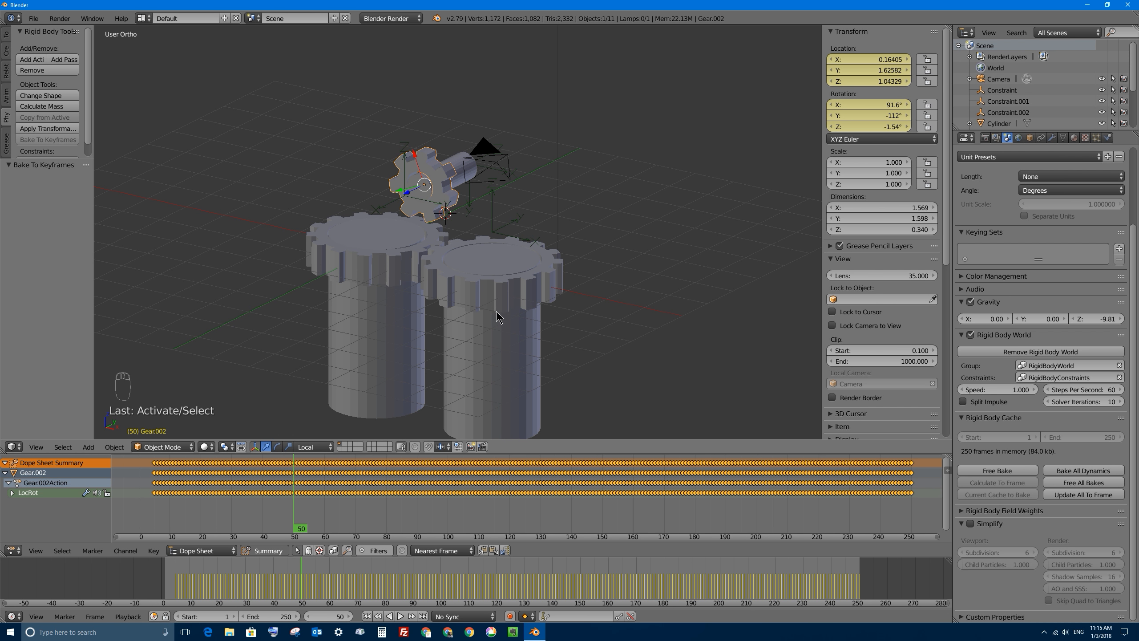
# Switch the render engine to Cycles Render and view the gears through the camera.
pyautogui.click(403, 20)
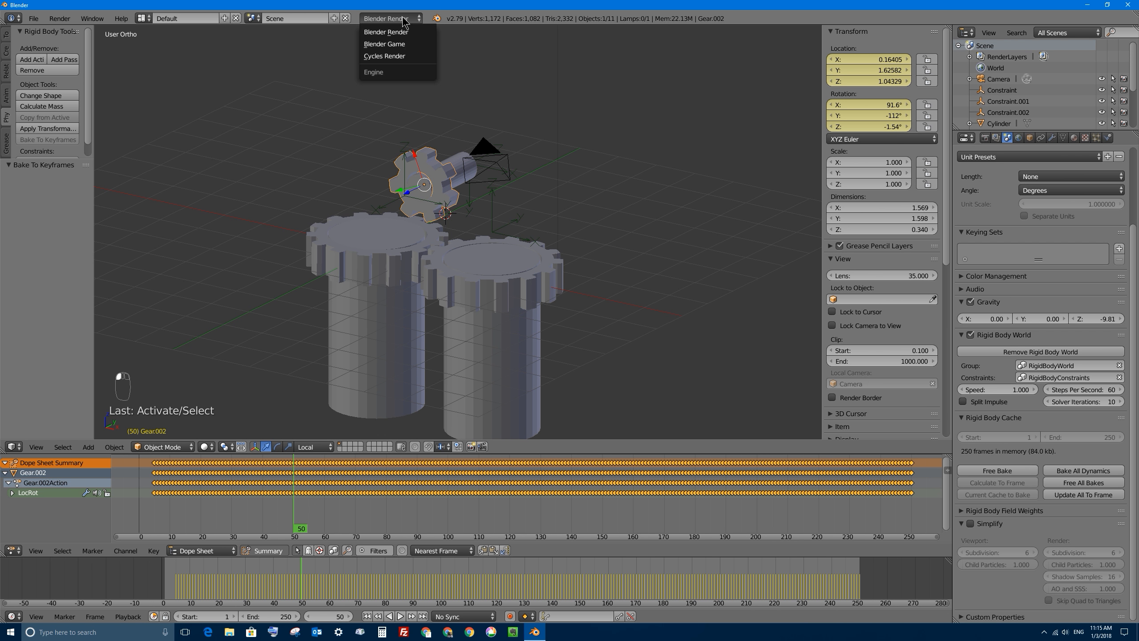
pyautogui.click(394, 56)
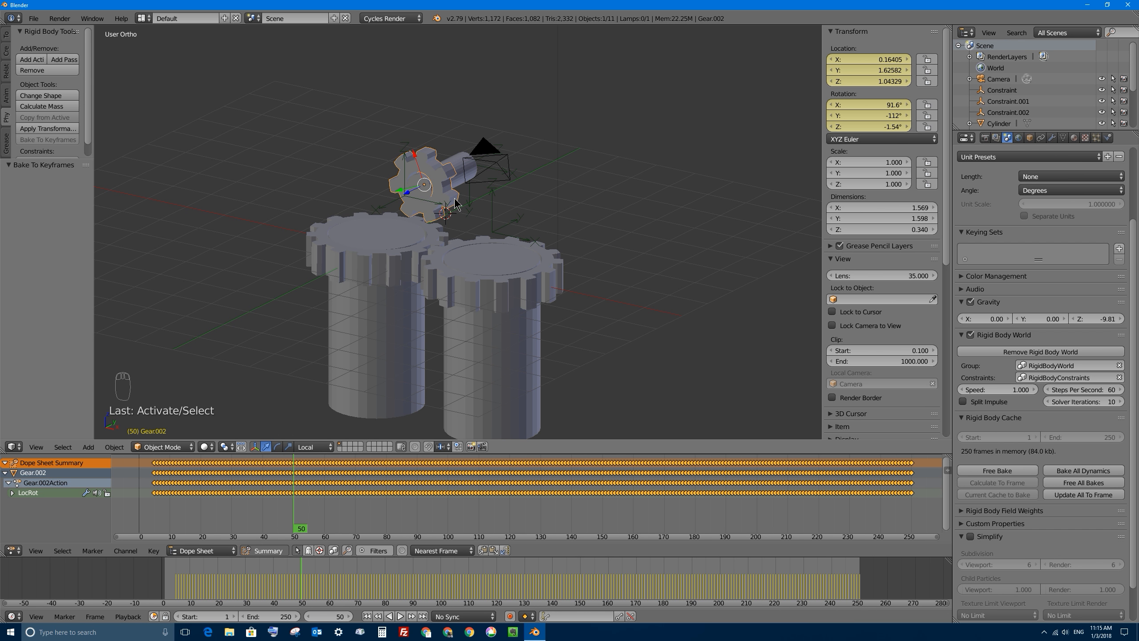
pyautogui.press('KP_0')
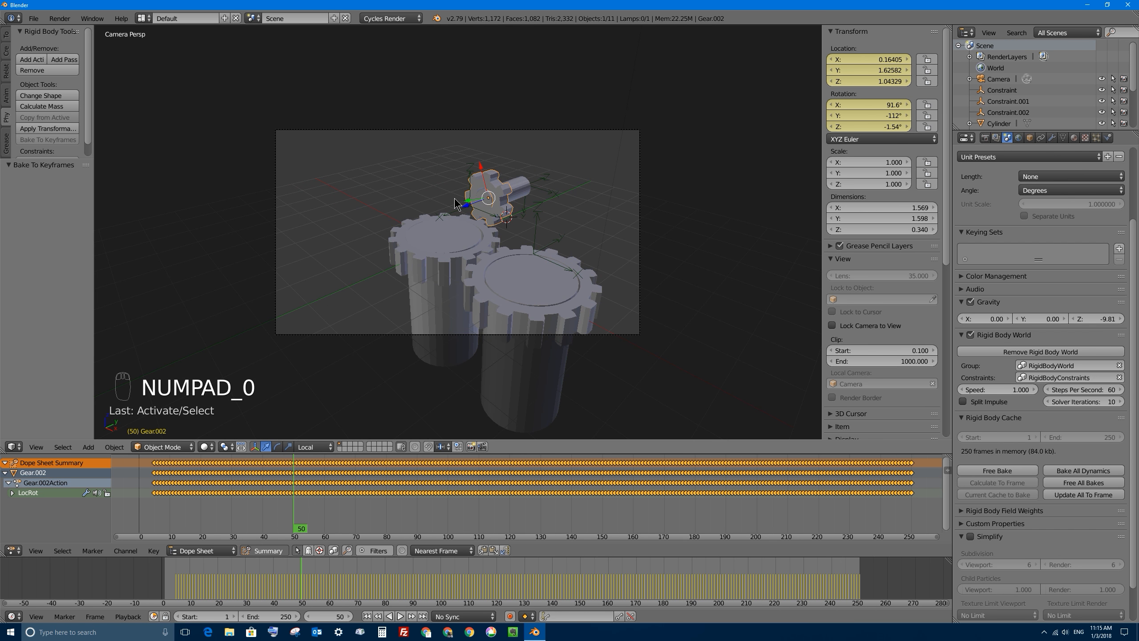
# Join the Dope Sheet area into the 3D view so the viewport takes over its space.
pyautogui.rightClick(923, 454)
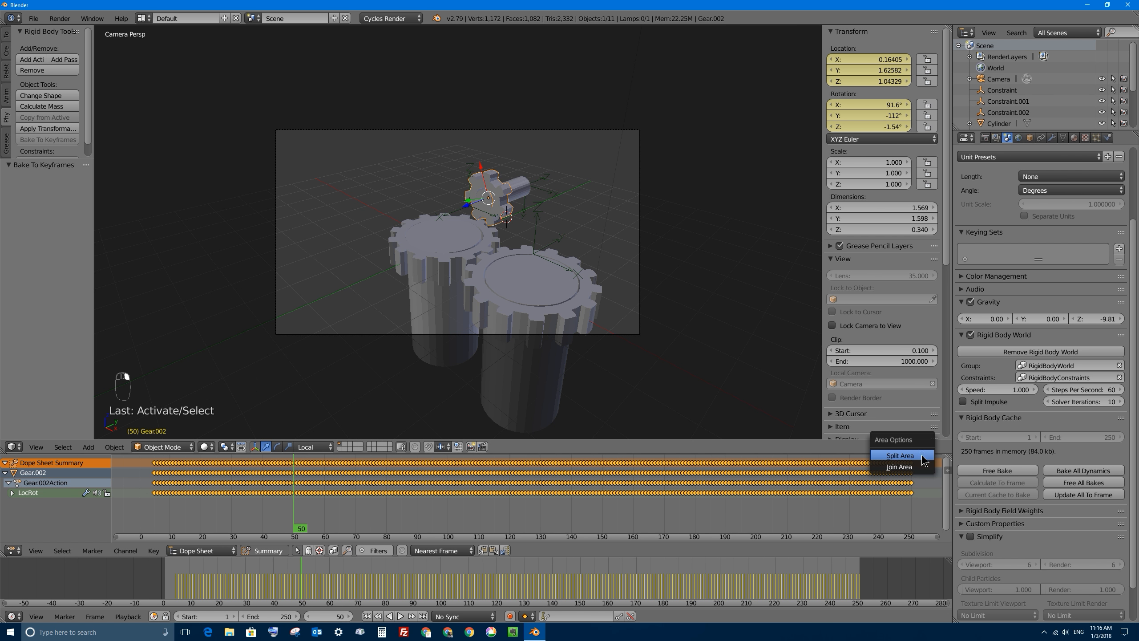
pyautogui.click(899, 466)
pyautogui.click(876, 501)
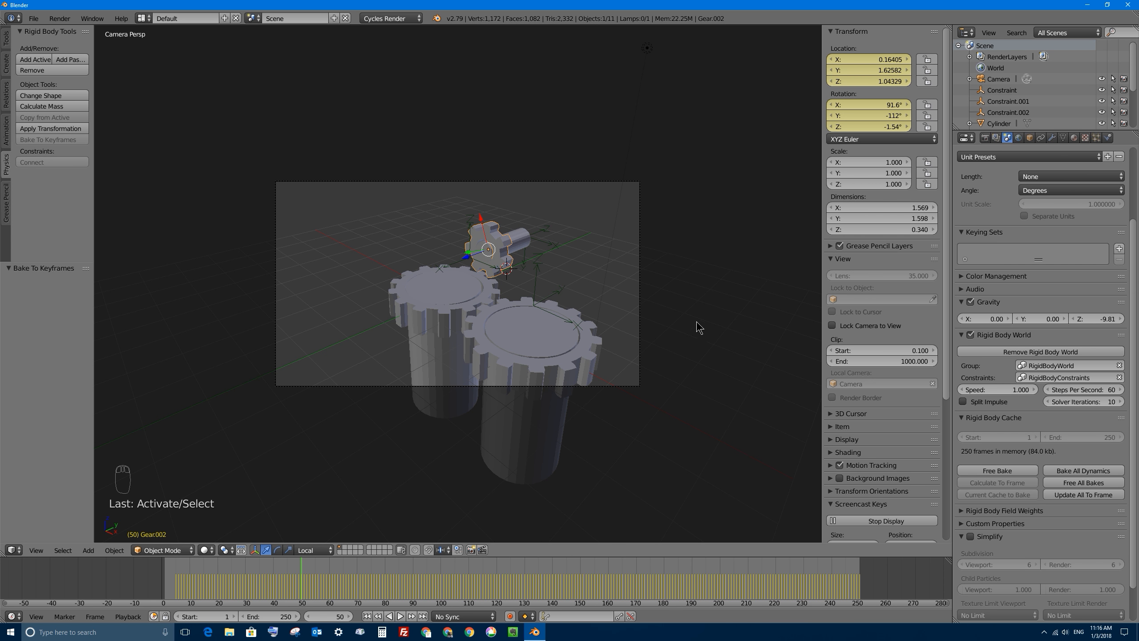
# Narrow the viewport's properties sidebar, lock the camera to the view and reframe the camera closer and lower on the gears.
pyautogui.moveTo(825, 305); pyautogui.dragTo(858, 305)
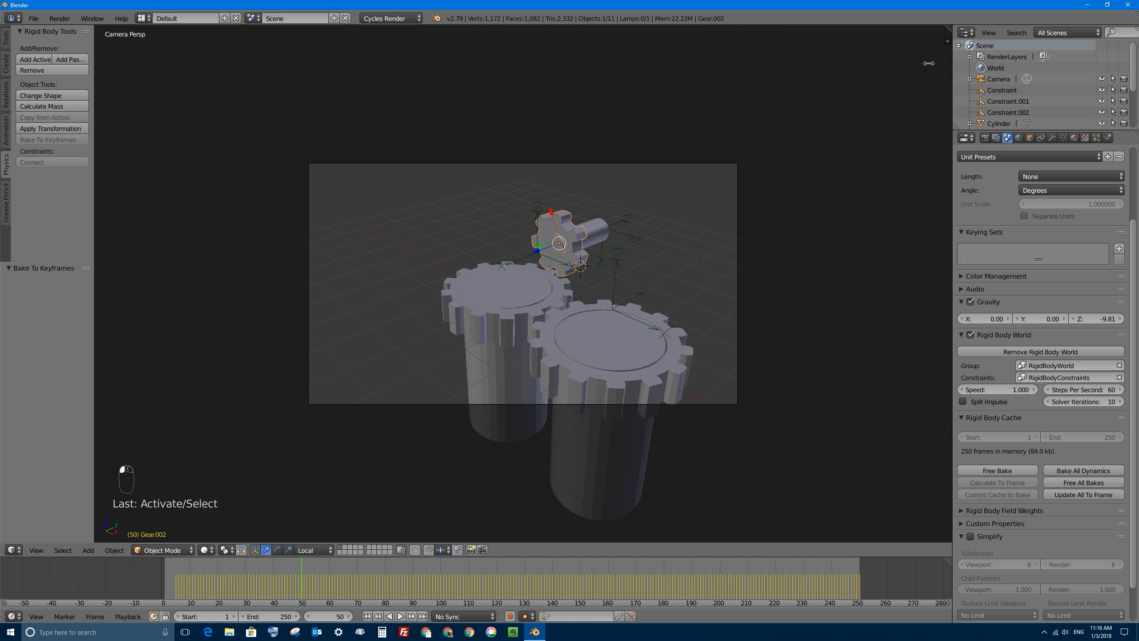
pyautogui.click(866, 325)
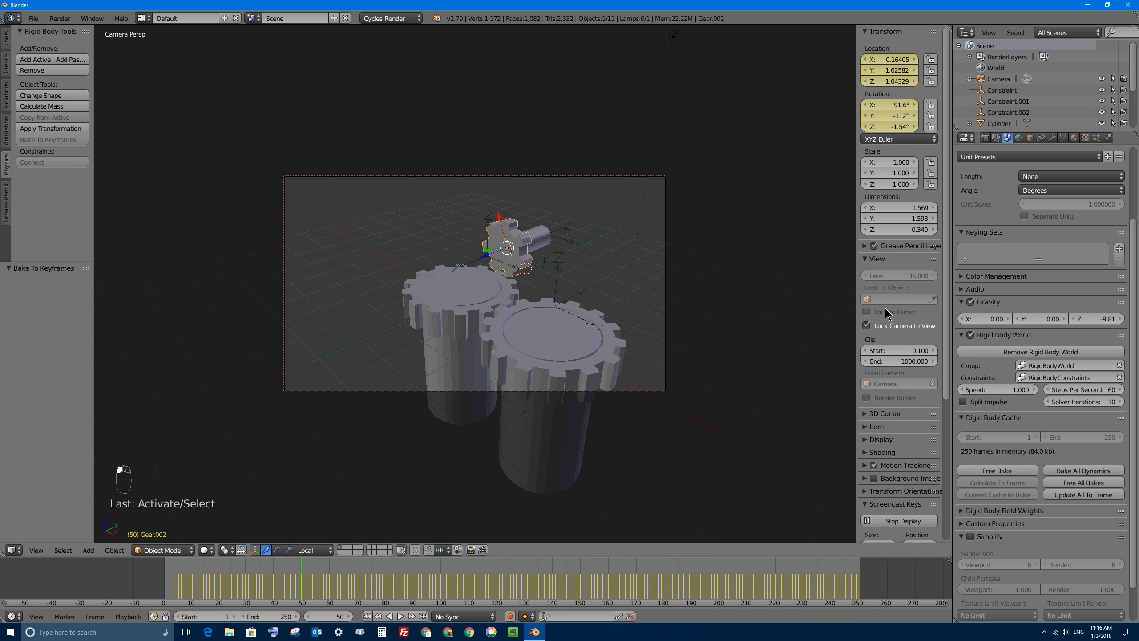
pyautogui.moveTo(500, 288); pyautogui.dragTo(478, 268, button='middle')
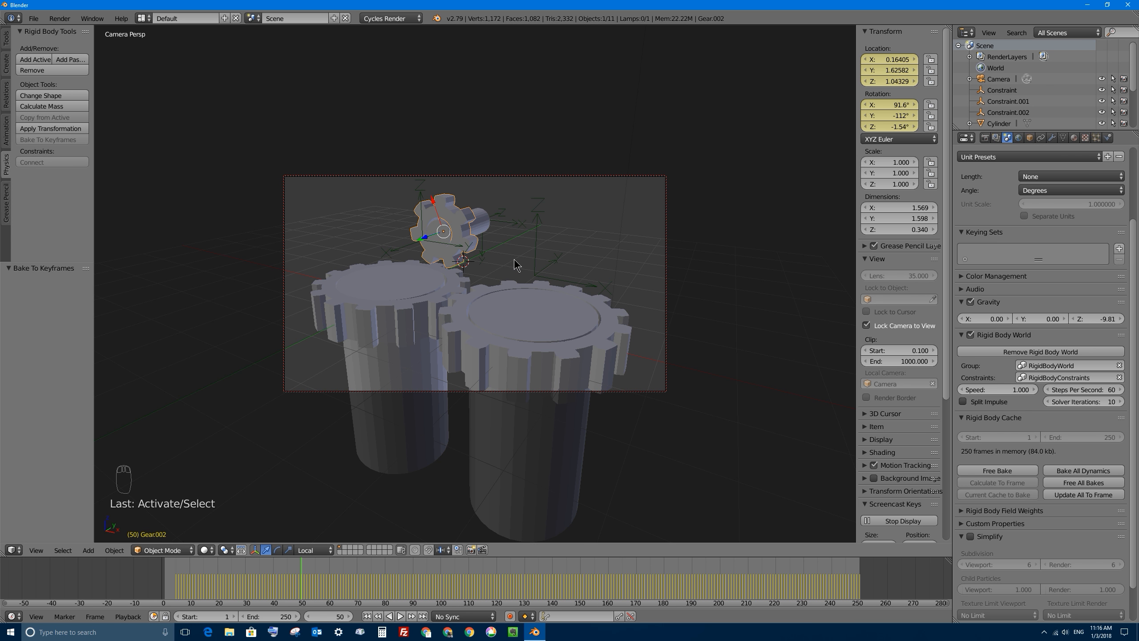
# Switch the viewport to rendered shading and brighten the world's surface color to near white.
pyautogui.click(206, 550)
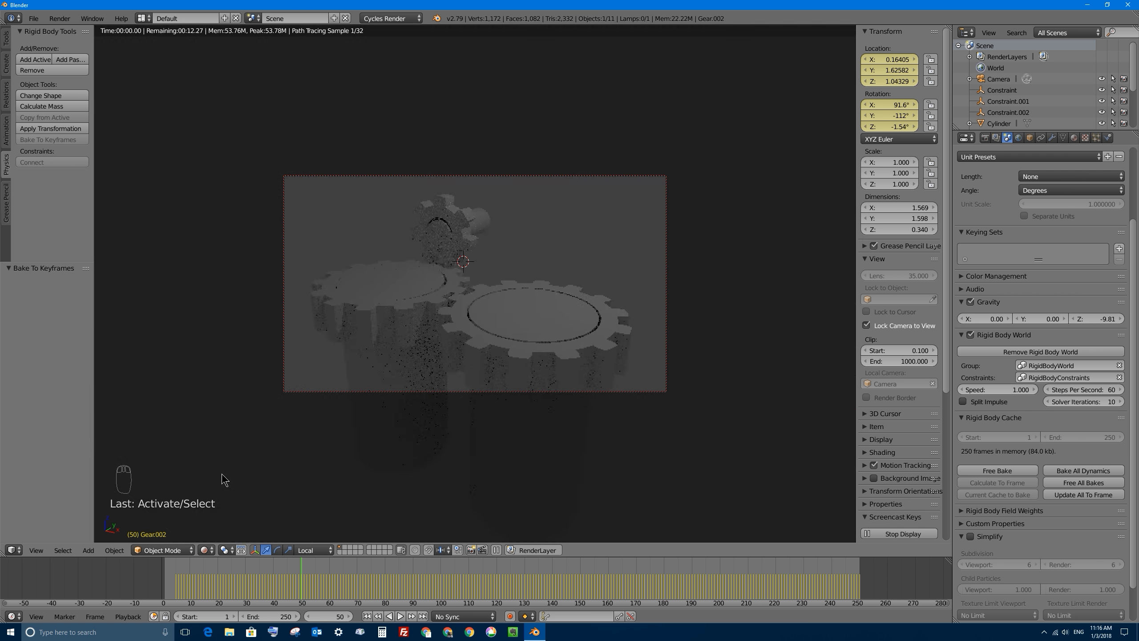
pyautogui.click(225, 478)
pyautogui.click(1018, 137)
pyautogui.click(1069, 248)
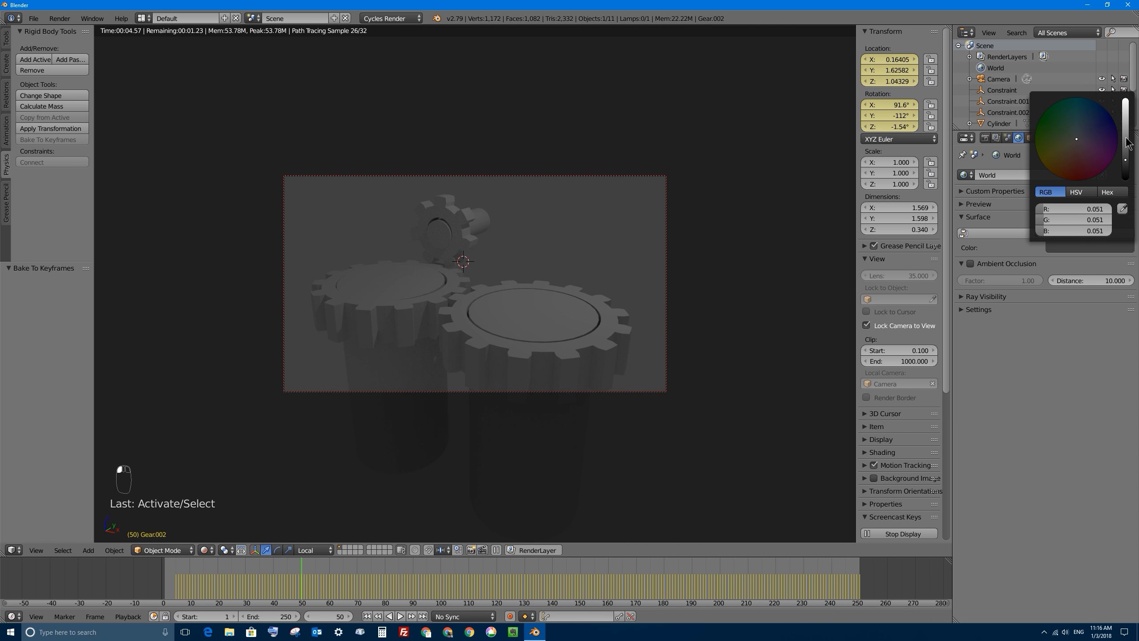
pyautogui.moveTo(1125, 148); pyautogui.dragTo(1125, 109)
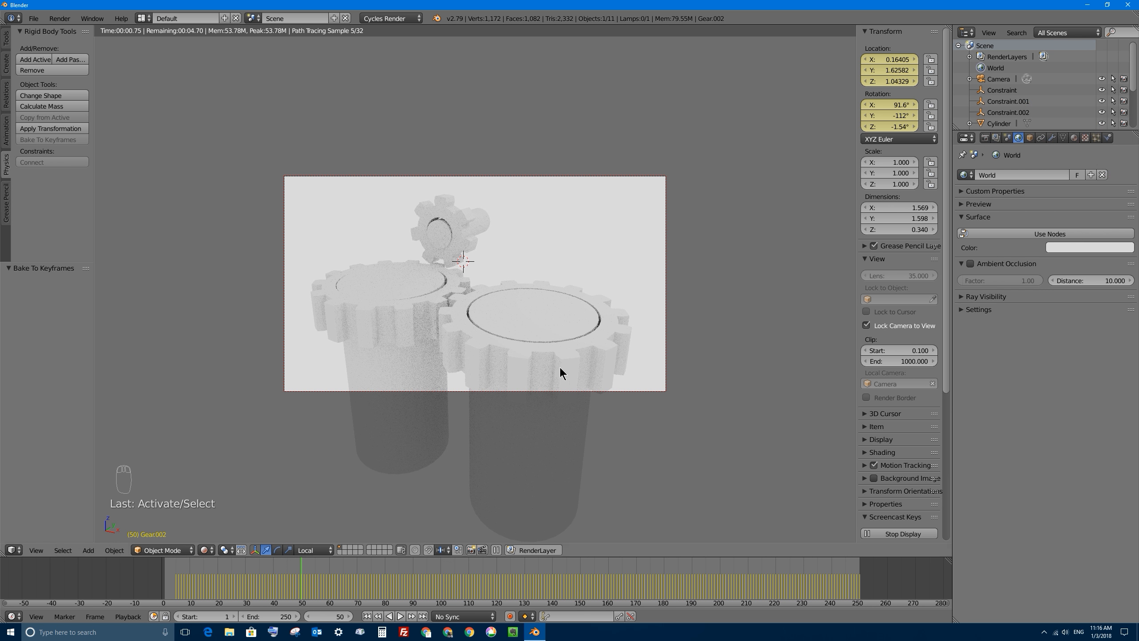
# Create a new material on the large cylinder named Cylinder and set its surface shader to Principled BSDF.
pyautogui.rightClick(407, 363)
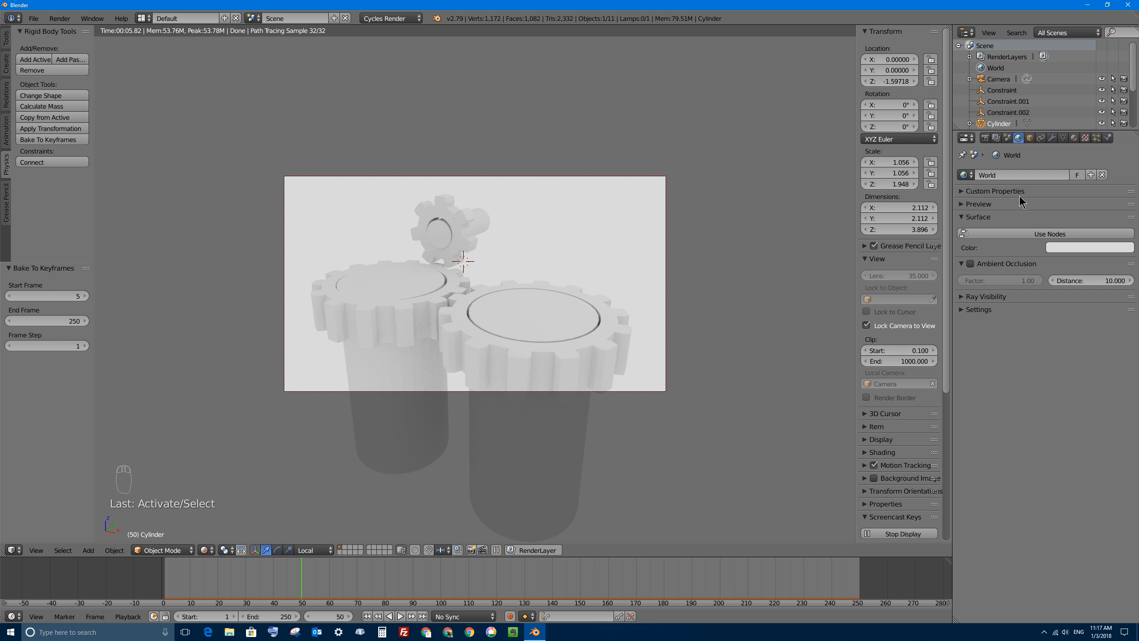
pyautogui.click(1075, 137)
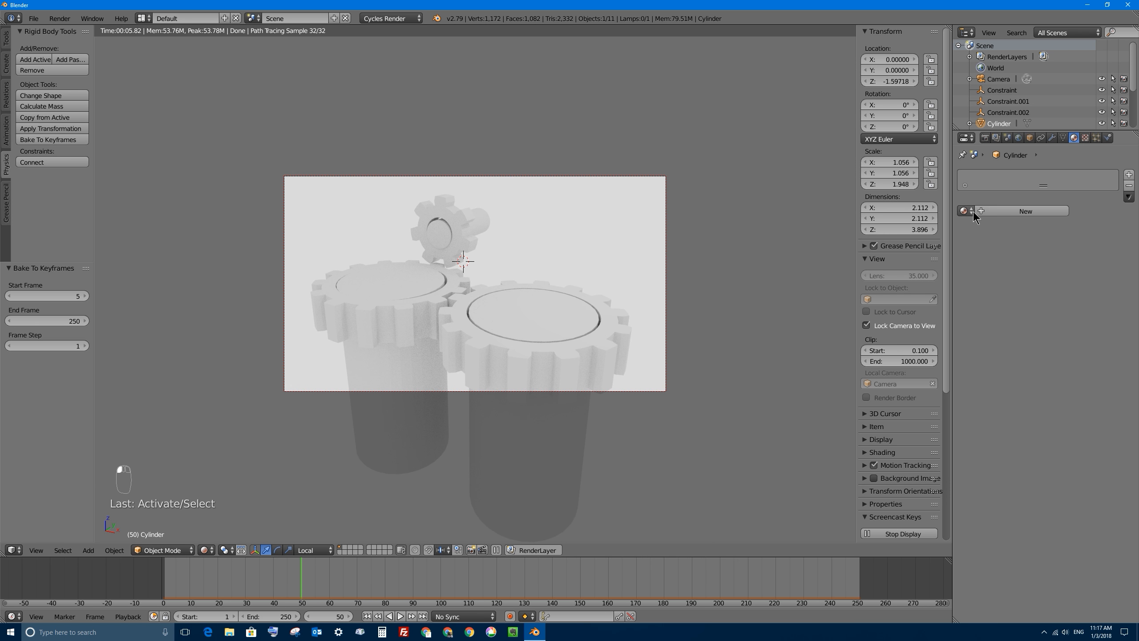
pyautogui.click(1003, 210)
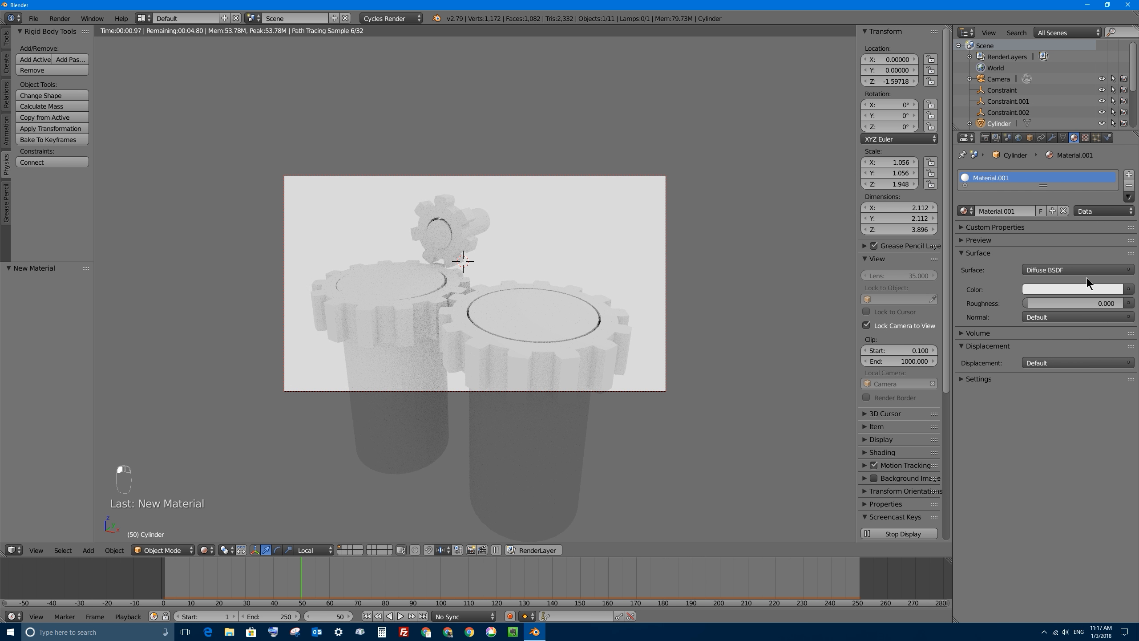
pyautogui.click(1063, 269)
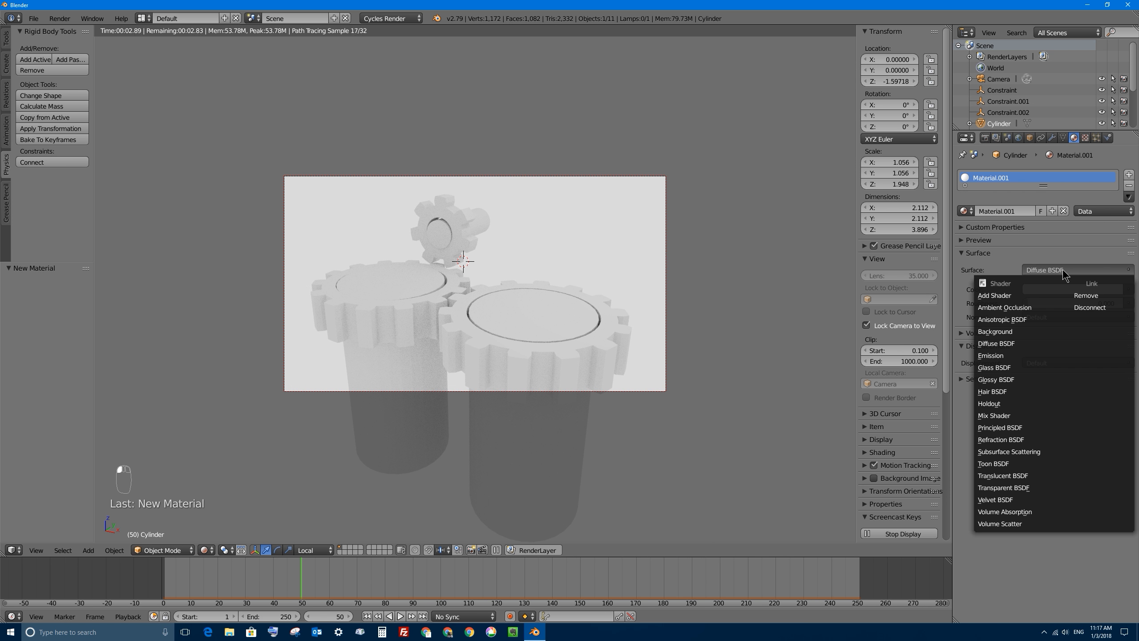
pyautogui.click(1062, 269)
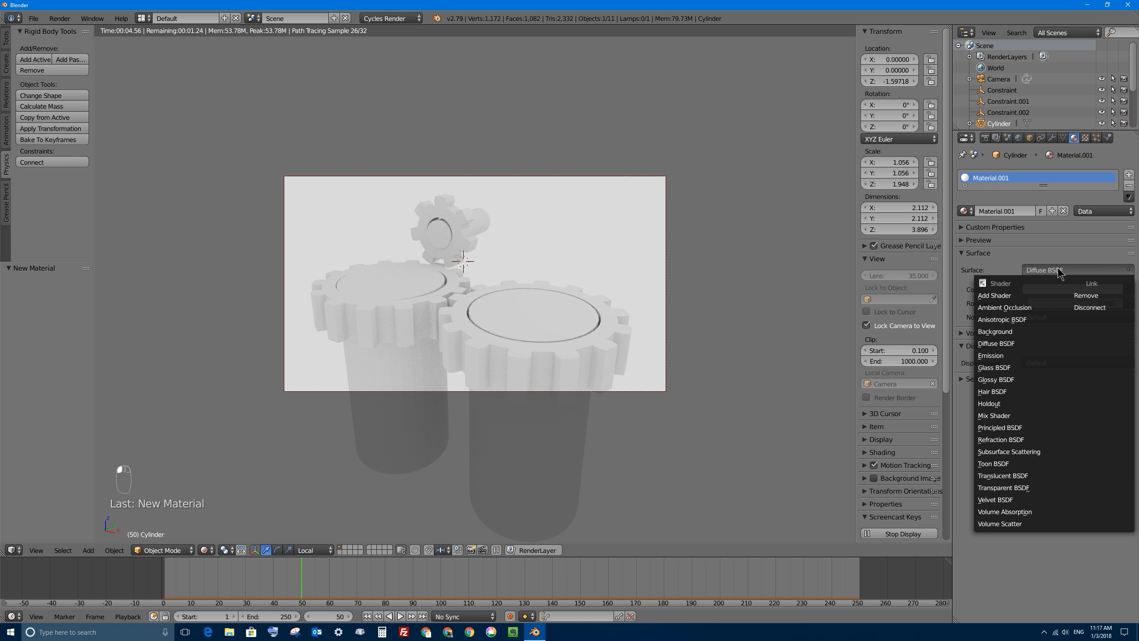
pyautogui.click(1022, 430)
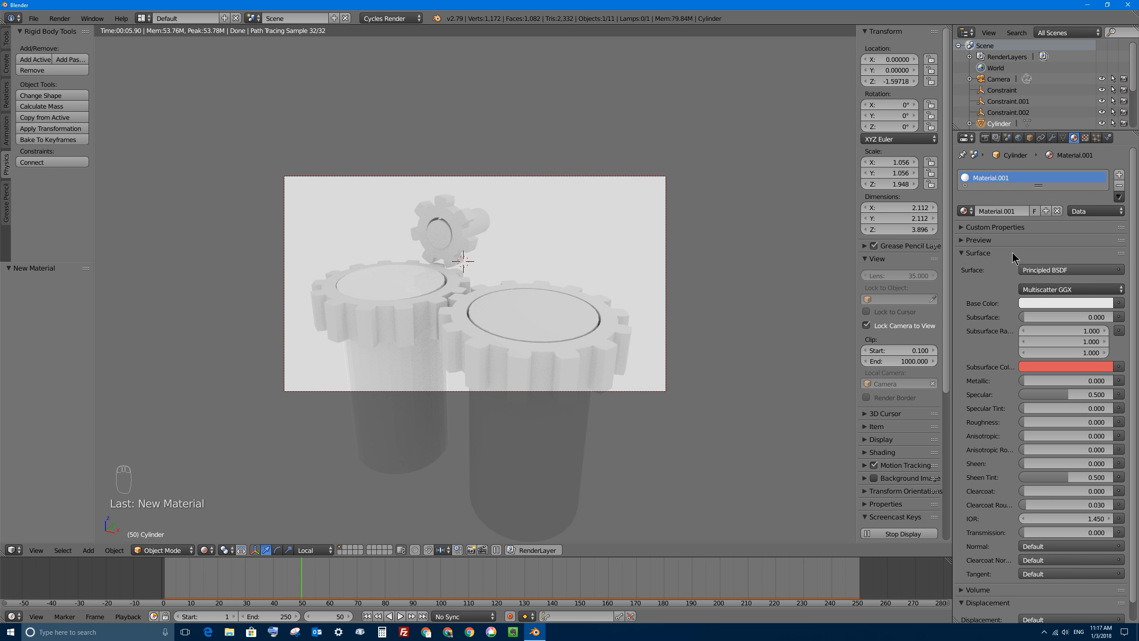
# Set the base color of Cylinder's material to orange, about R 0.8, G 0.435, B 0.
pyautogui.click(1045, 302)
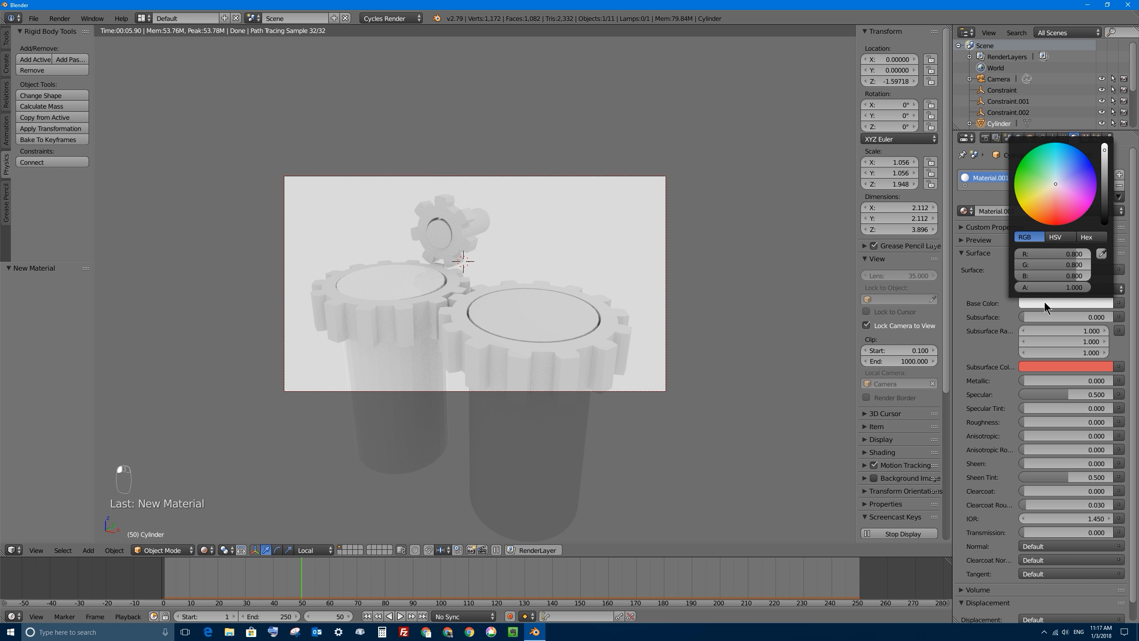
pyautogui.click(1028, 207)
pyautogui.moveTo(1027, 208); pyautogui.dragTo(1023, 210)
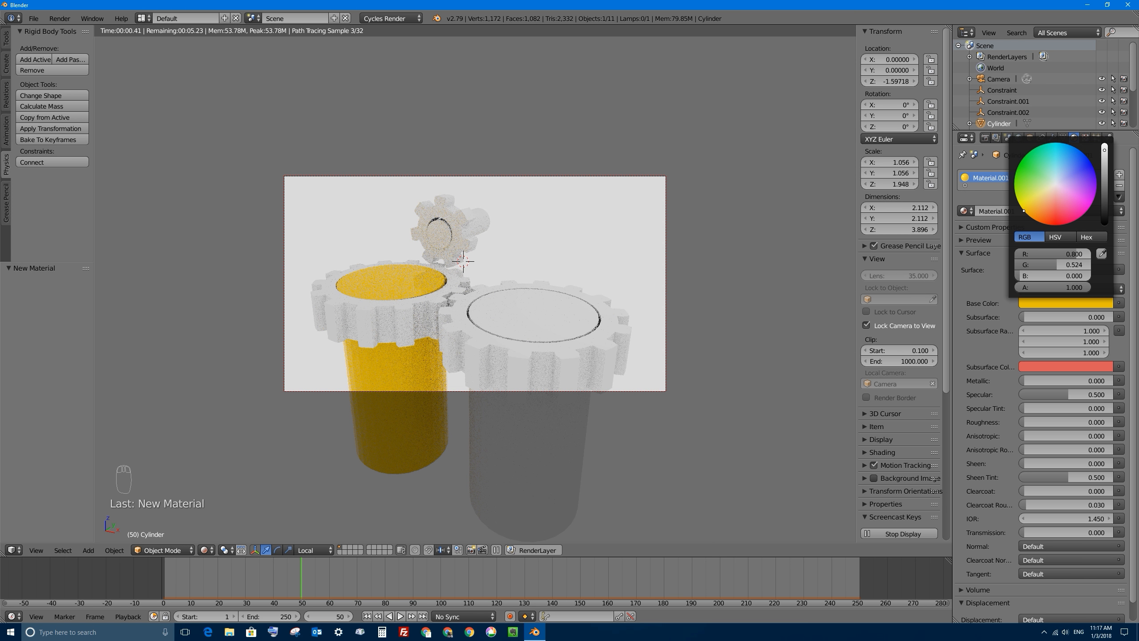
pyautogui.moveTo(1024, 211); pyautogui.dragTo(1026, 212)
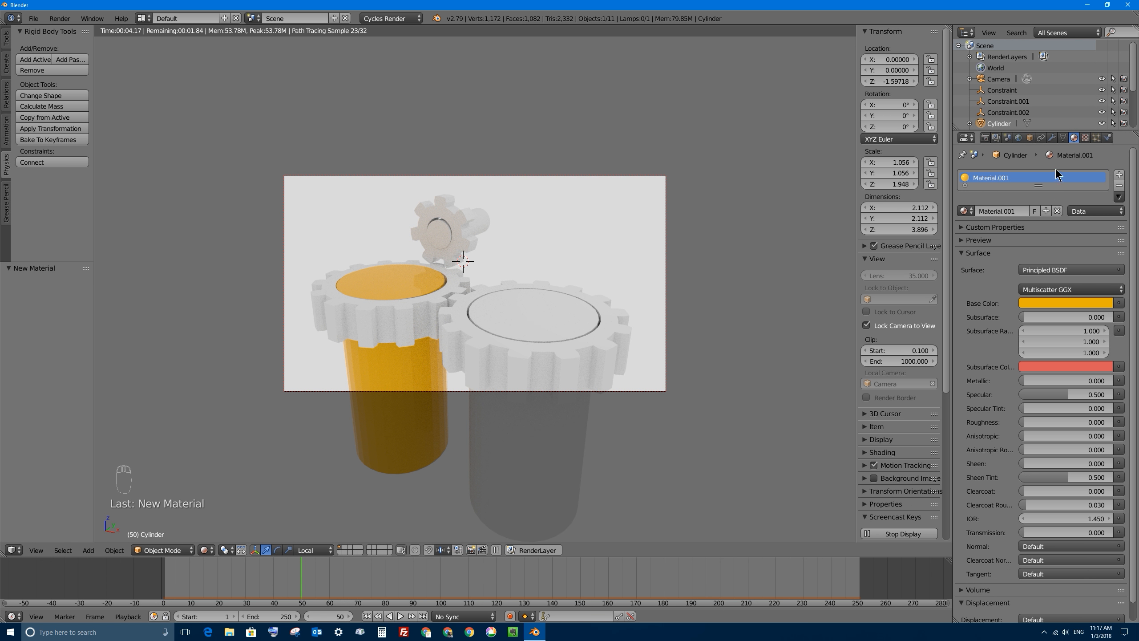
# Assign the existing orange Material.001 to Cylinder.001.
pyautogui.rightClick(539, 310)
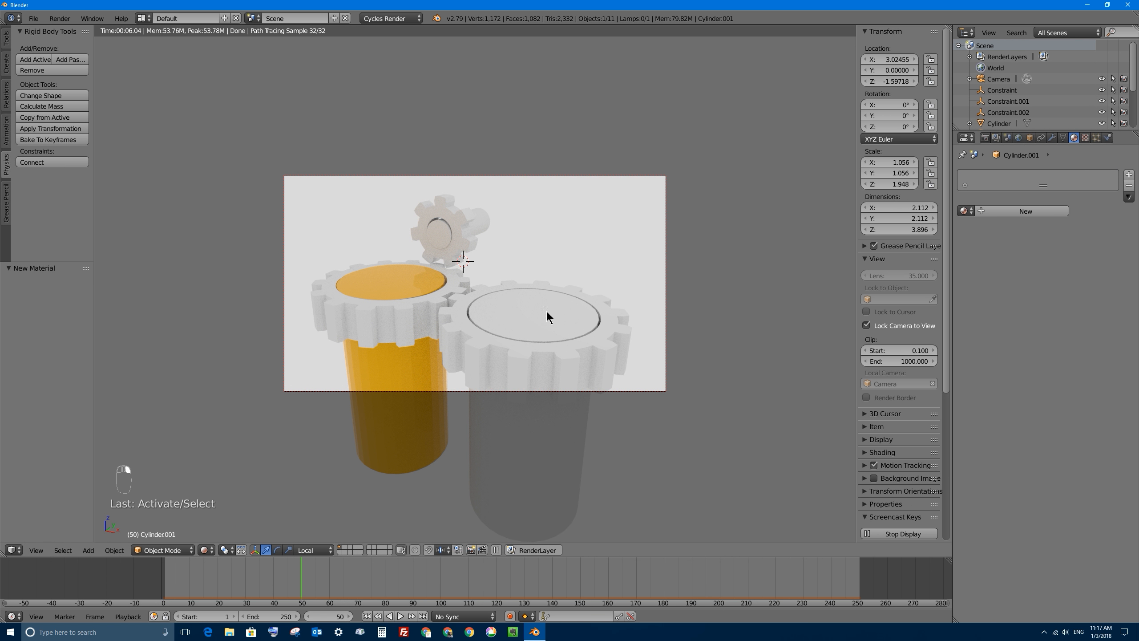
pyautogui.click(965, 211)
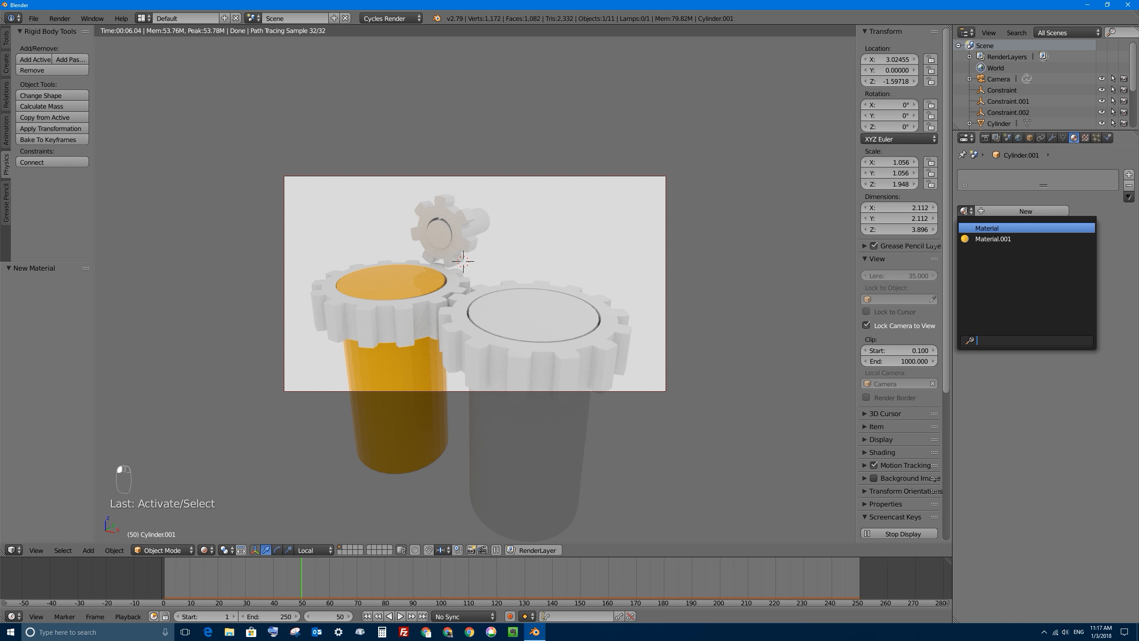
pyautogui.click(991, 239)
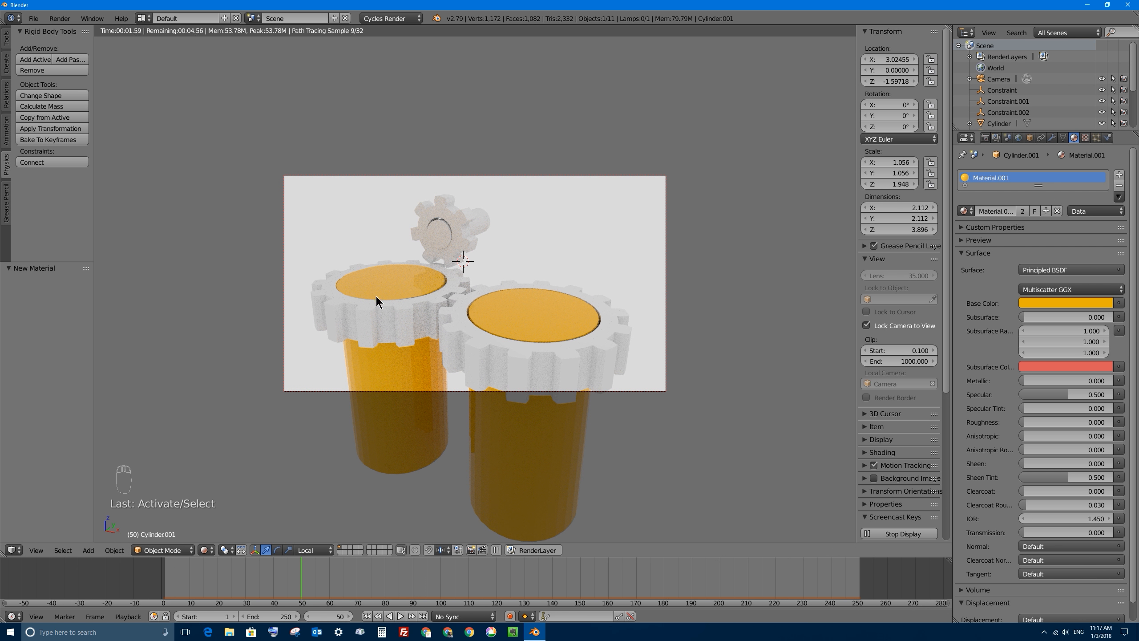
# Give Gear its own copy of Material.001 and set the base color to blue, about R 0, G 0.334, B 0.8.
pyautogui.rightClick(322, 283)
pyautogui.click(965, 211)
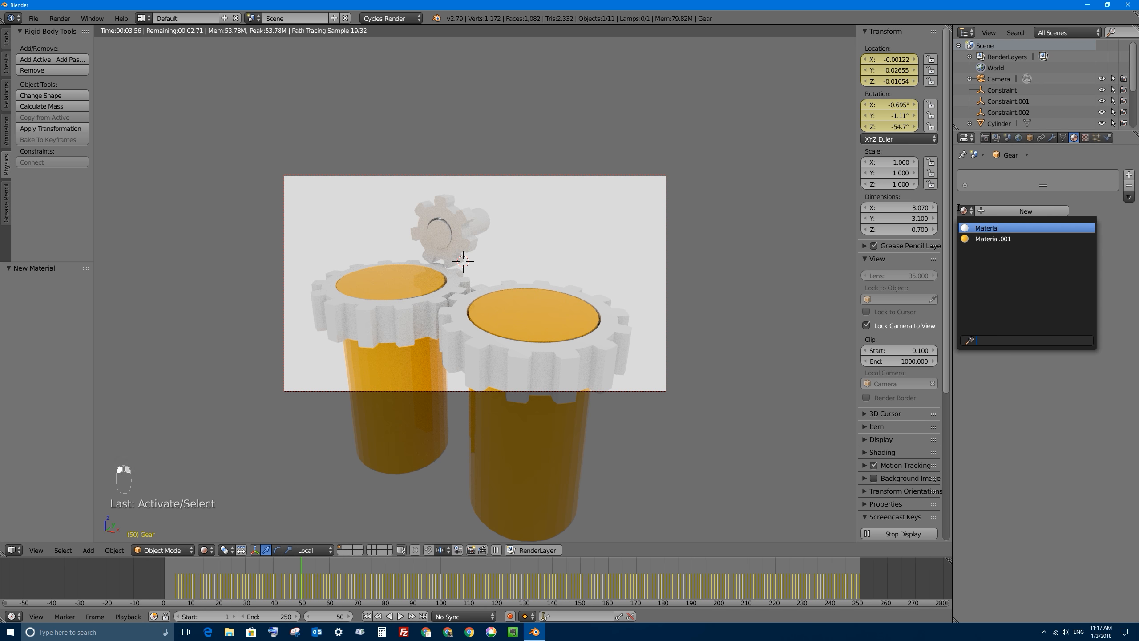
pyautogui.click(989, 241)
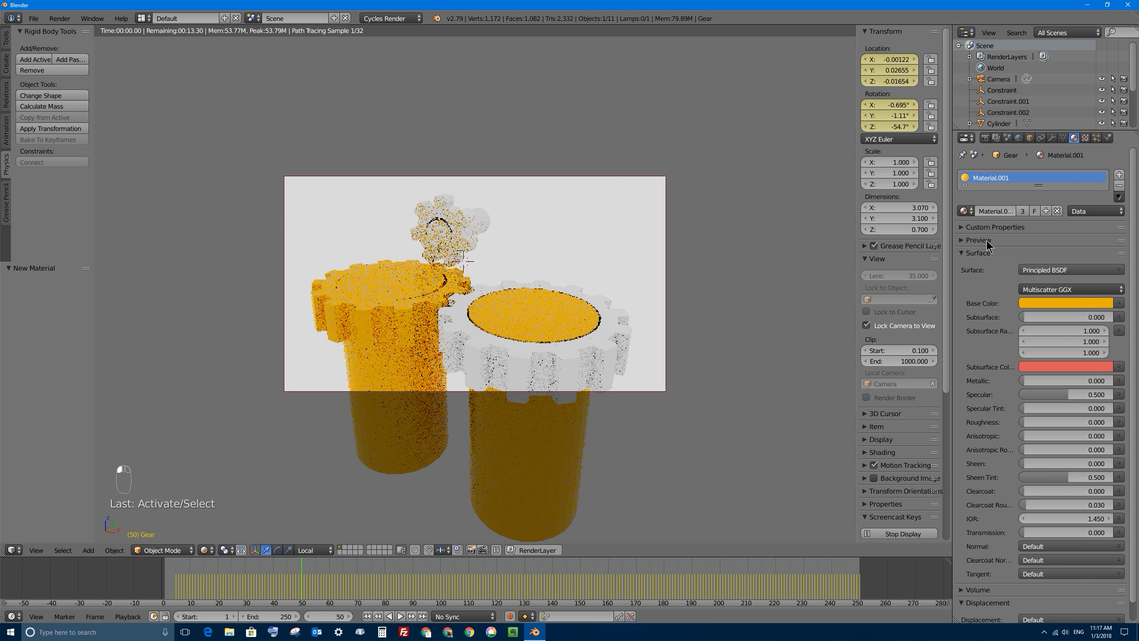
pyautogui.click(1047, 211)
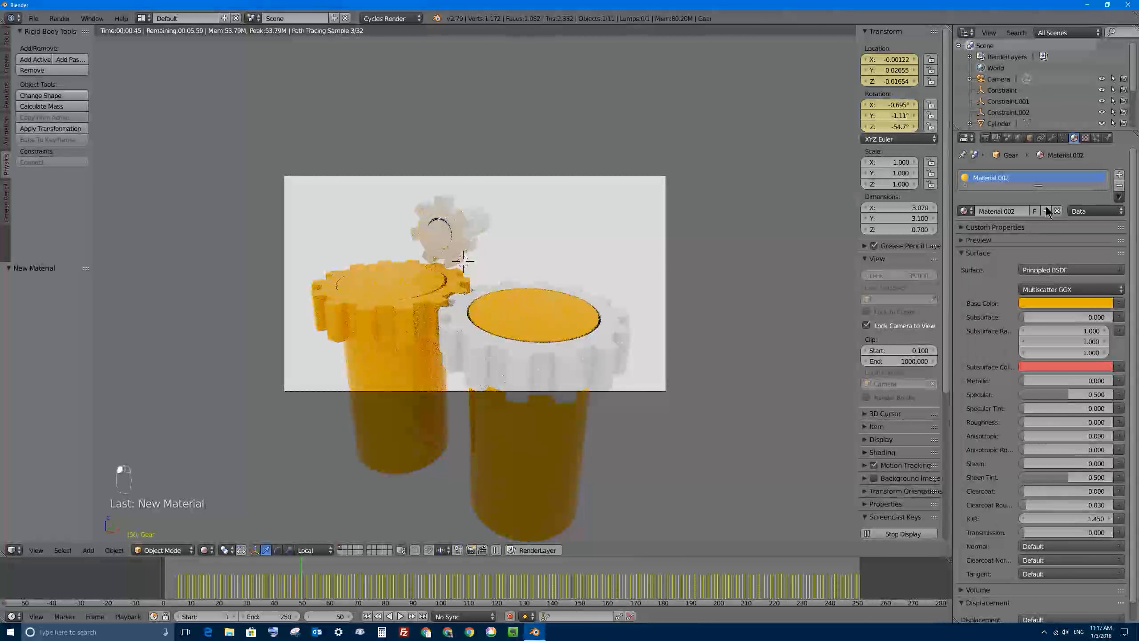
pyautogui.click(1045, 303)
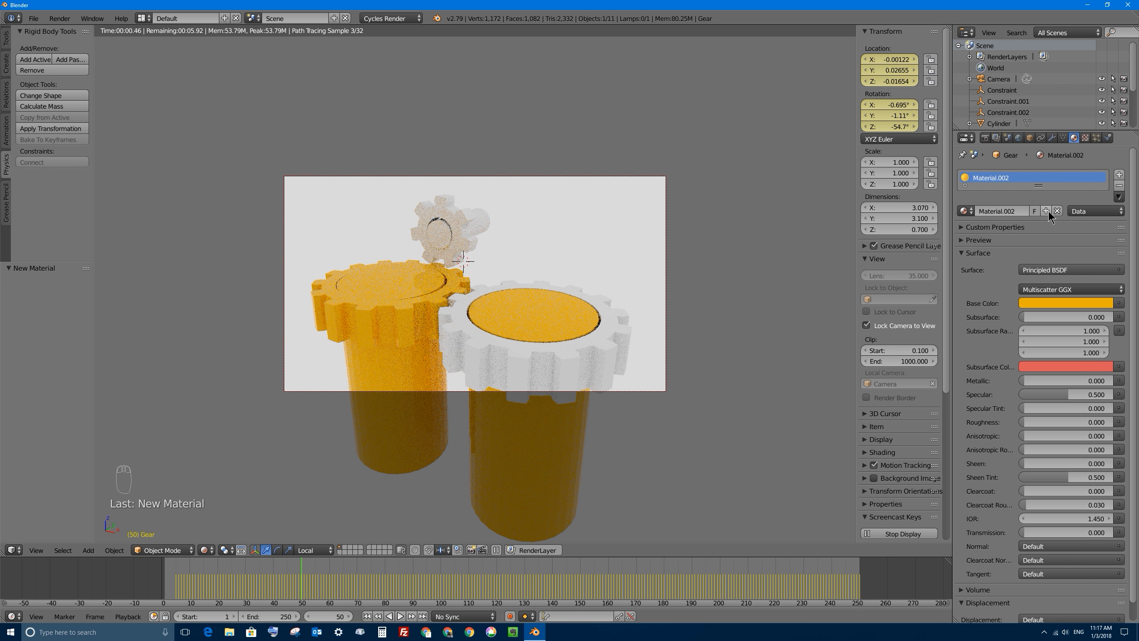
pyautogui.click(1079, 302)
pyautogui.moveTo(1059, 193)
pyautogui.mouseDown()
pyautogui.moveTo(1090, 179)
pyautogui.moveTo(1071, 145)
pyautogui.mouseUp()
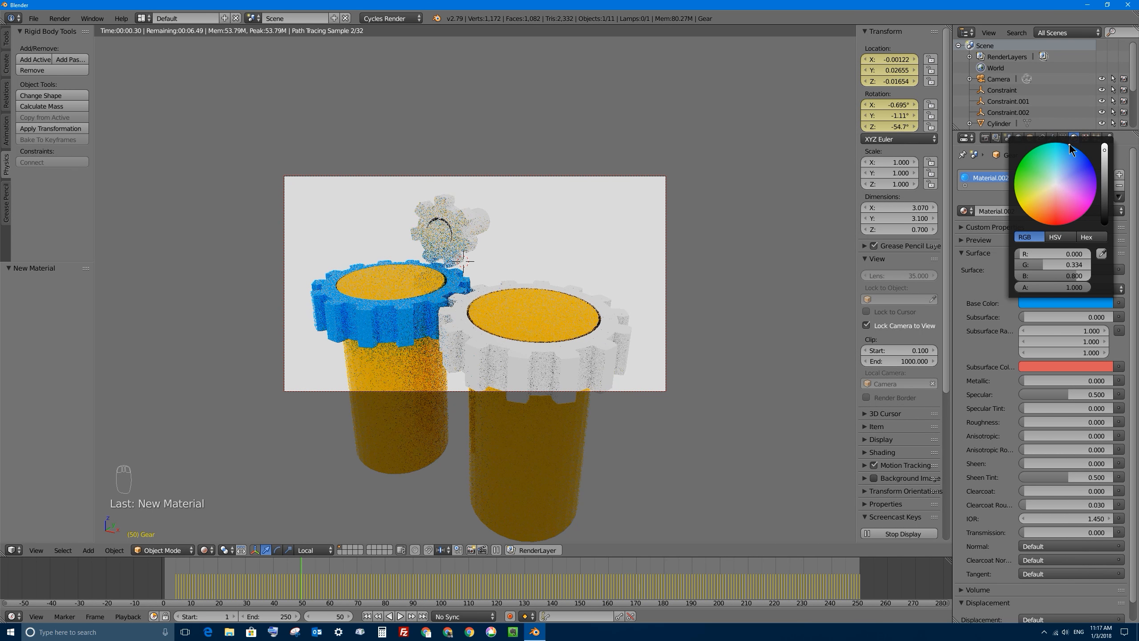
# Assign the existing blue Material.002 to Gear.001.
pyautogui.rightClick(575, 292)
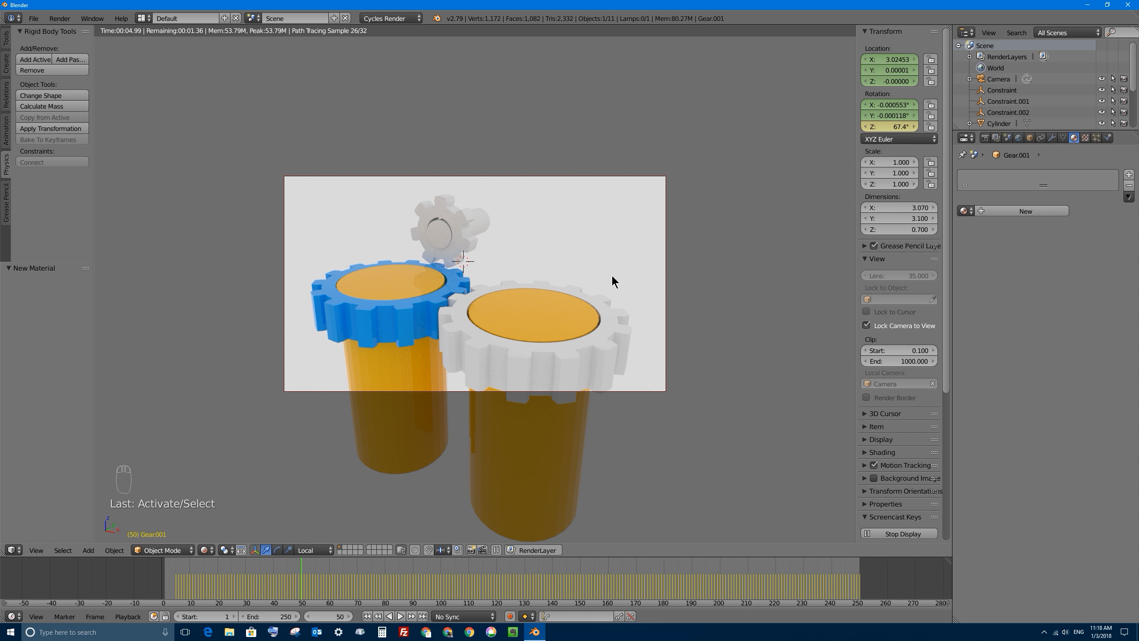
pyautogui.click(966, 211)
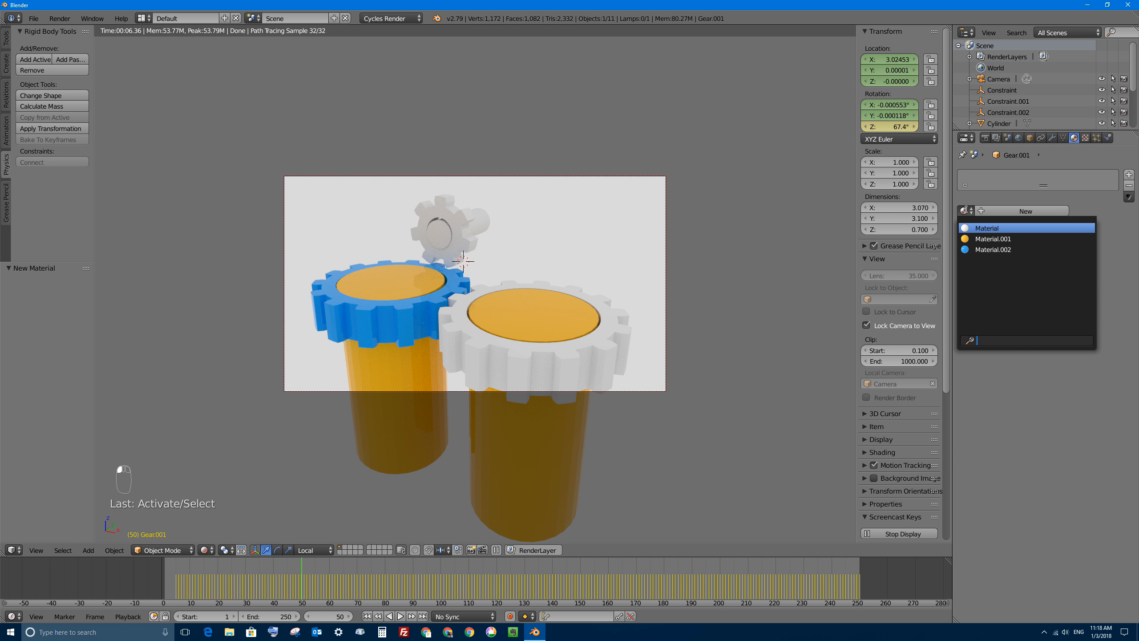
pyautogui.click(991, 250)
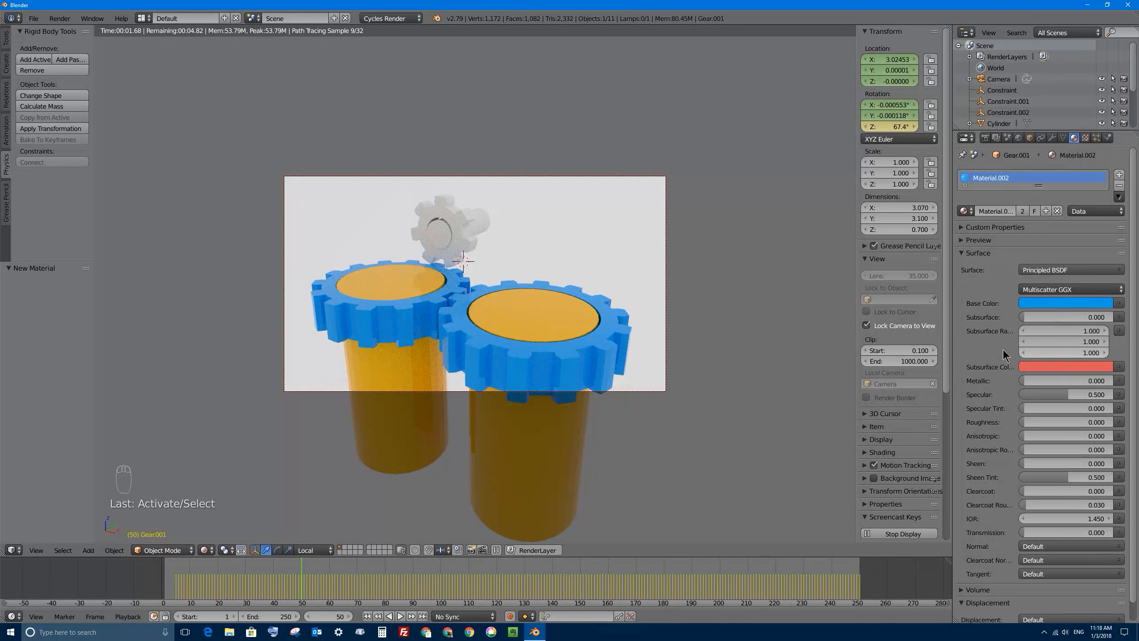
# Give Cylinder.002 its own copy of Material.001 with a yellow-green base color, about R 0.482, G 0.8, B 0.
pyautogui.rightClick(481, 217)
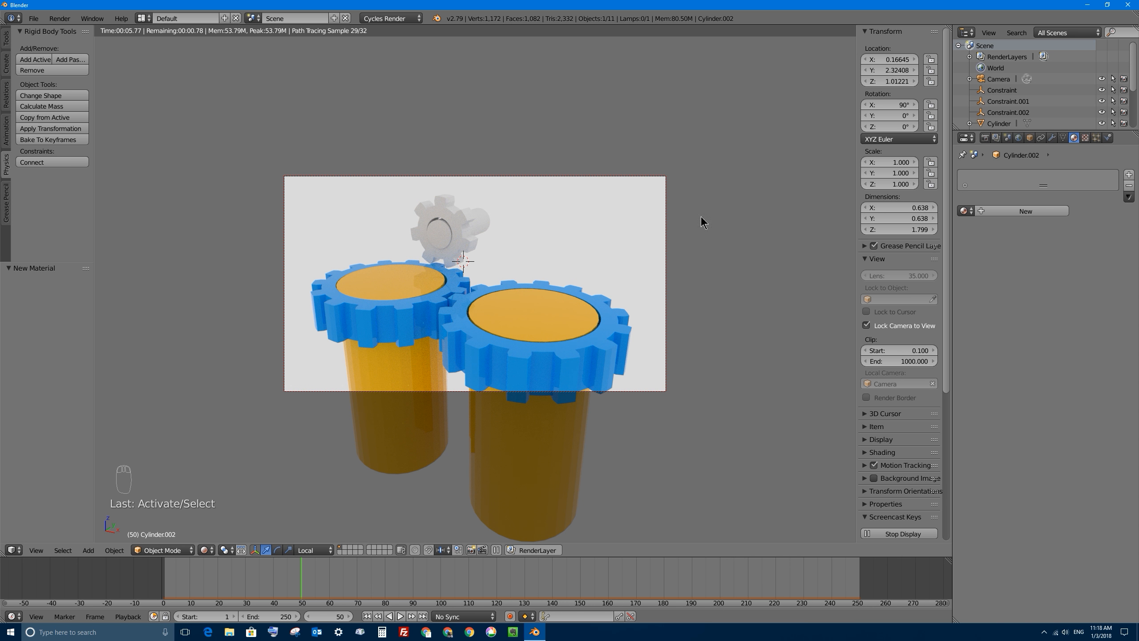
pyautogui.click(965, 211)
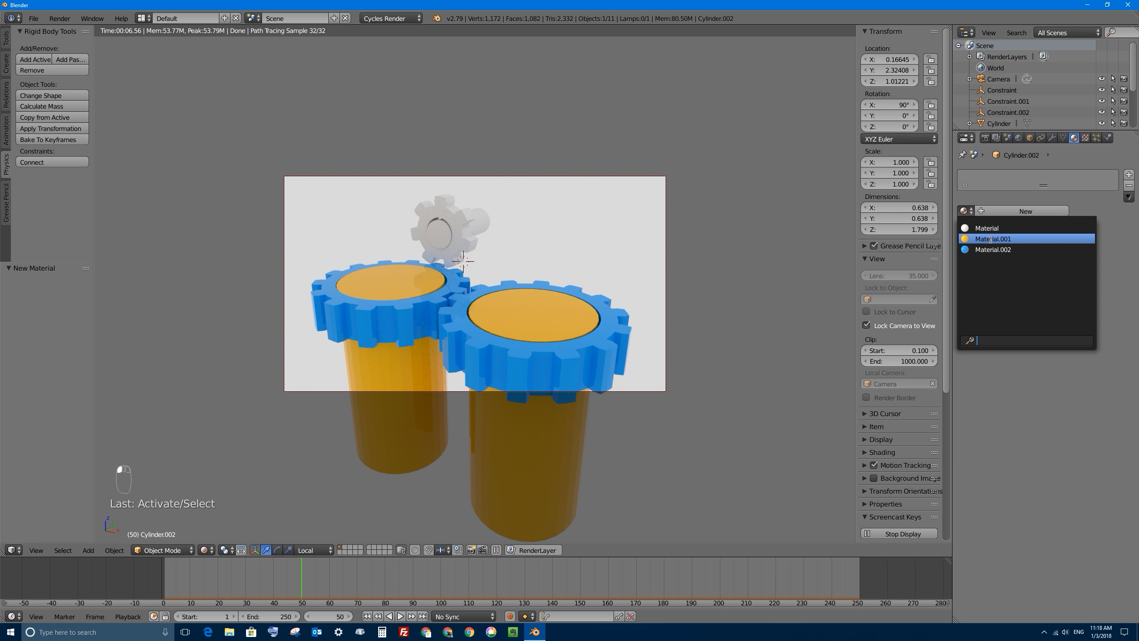
pyautogui.click(991, 239)
pyautogui.click(1044, 211)
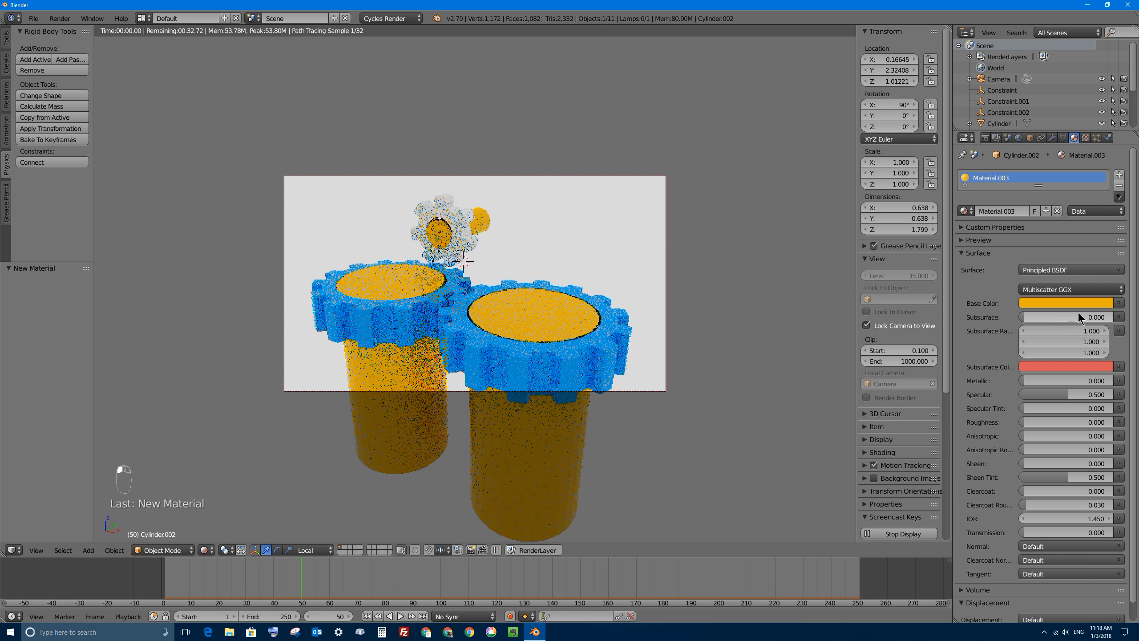
pyautogui.click(1078, 303)
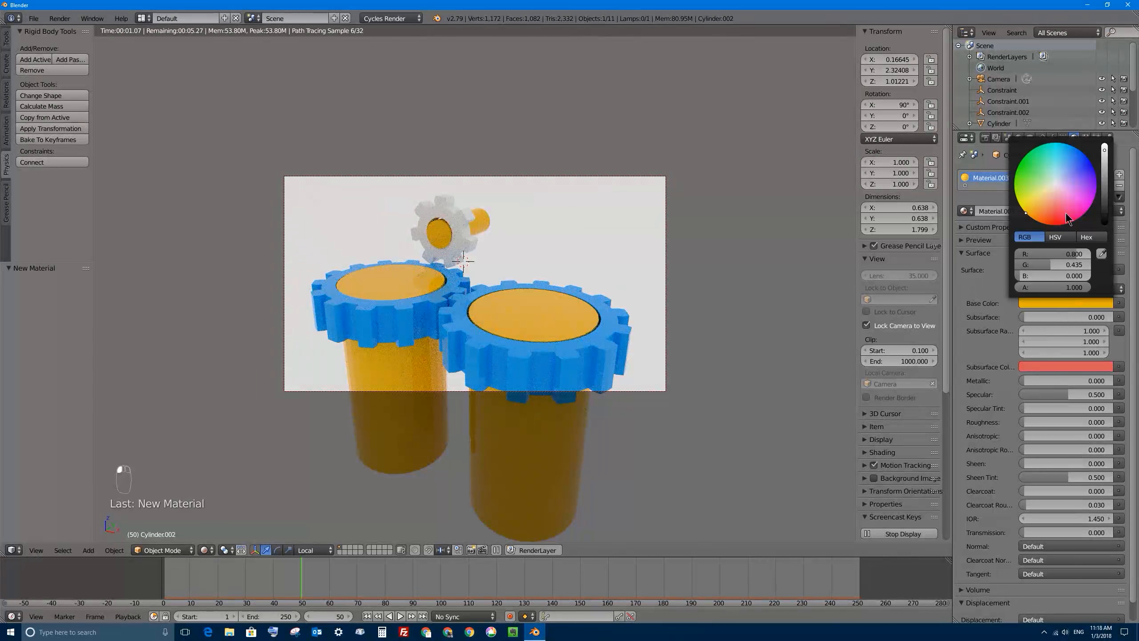
pyautogui.click(1017, 196)
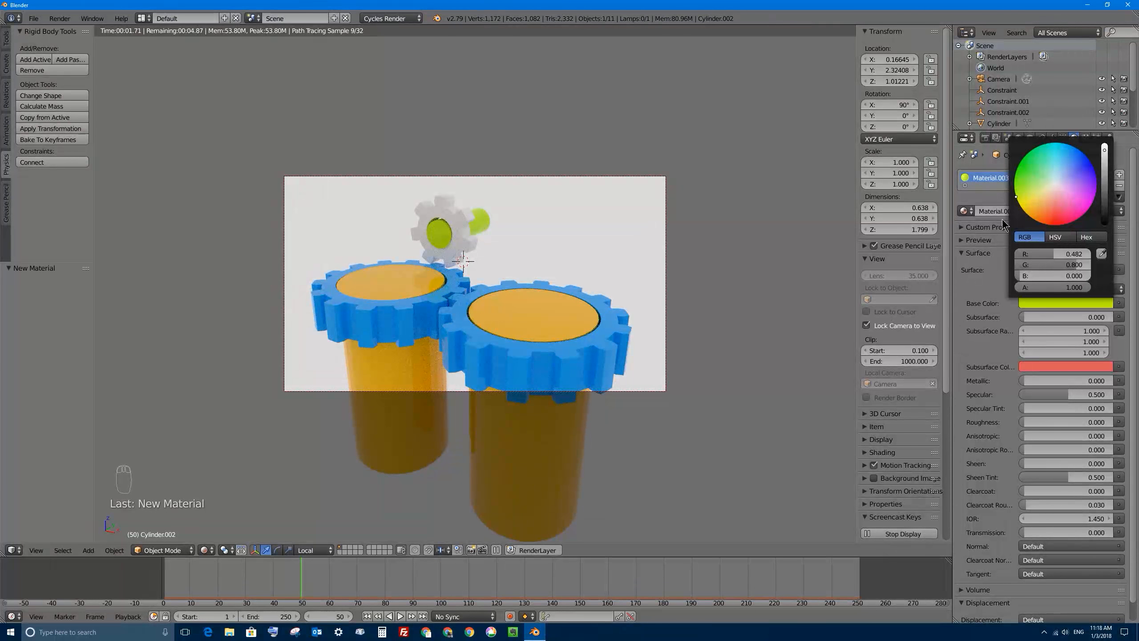
# Give the small gear Gear.002 its own separate material with a purple base color.
pyautogui.rightClick(455, 211)
pyautogui.click(1045, 210)
pyautogui.click(1077, 303)
pyautogui.click(1089, 186)
# Go to frame 102 and set the roughness of Gear.002's purple material to about 0.372.
pyautogui.click(447, 579)
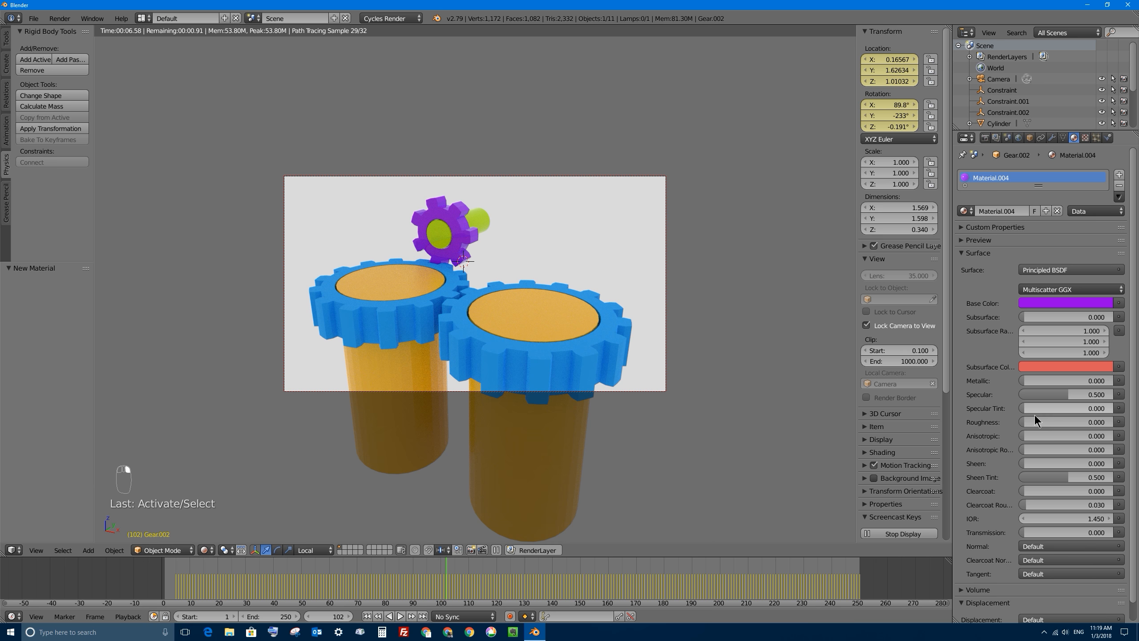
pyautogui.moveTo(1022, 422); pyautogui.dragTo(1055, 422)
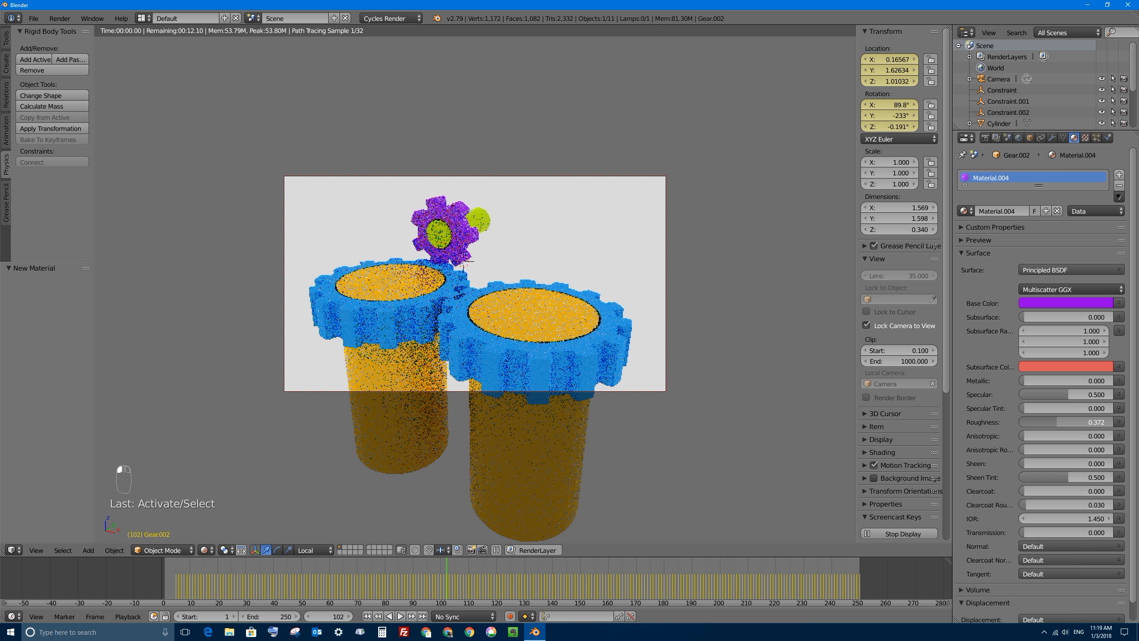
# Set the roughness of the yellow-green material on Cylinder.002 to about 0.342.
pyautogui.rightClick(481, 220)
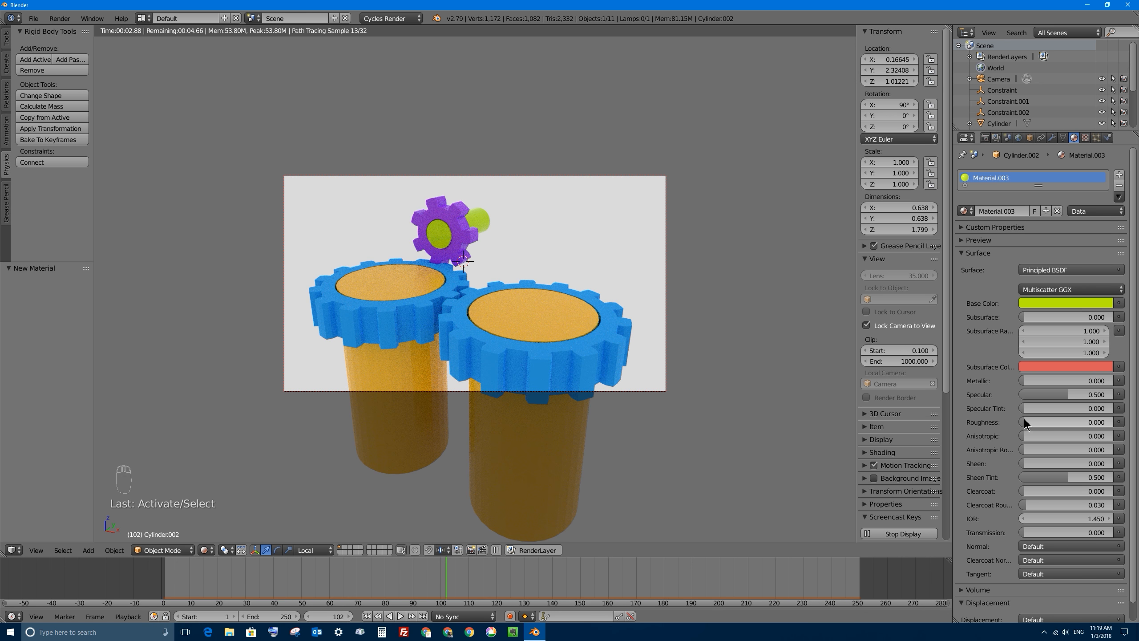
pyautogui.moveTo(1024, 422); pyautogui.dragTo(1036, 426)
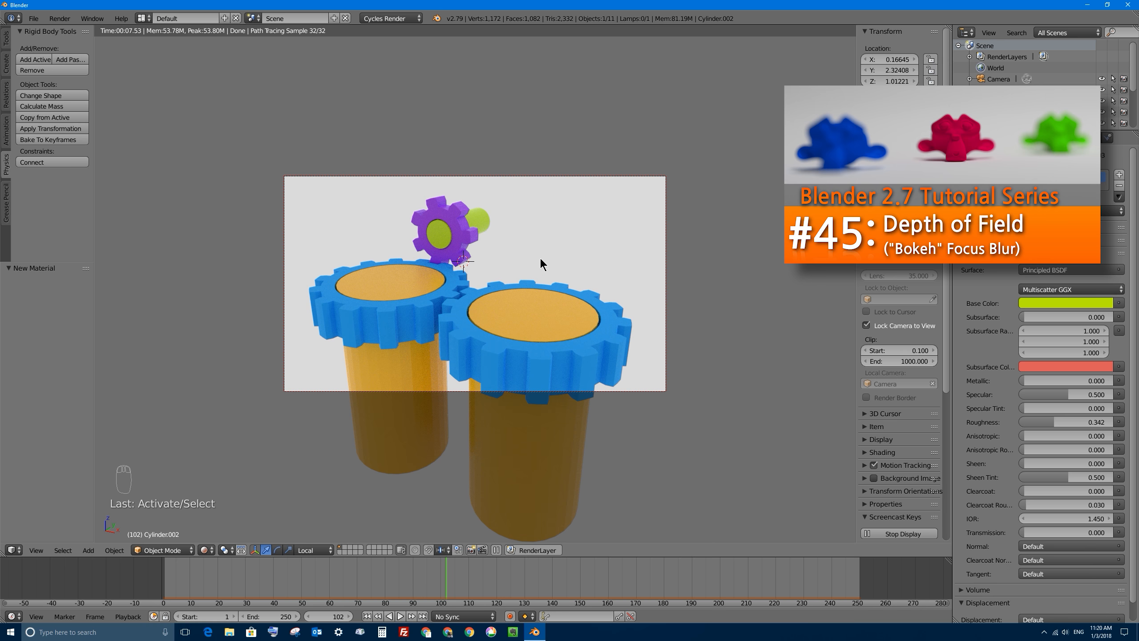
# Select the camera and make the small purple gear Gear.002 its depth-of-field focus object.
pyautogui.rightClick(495, 175)
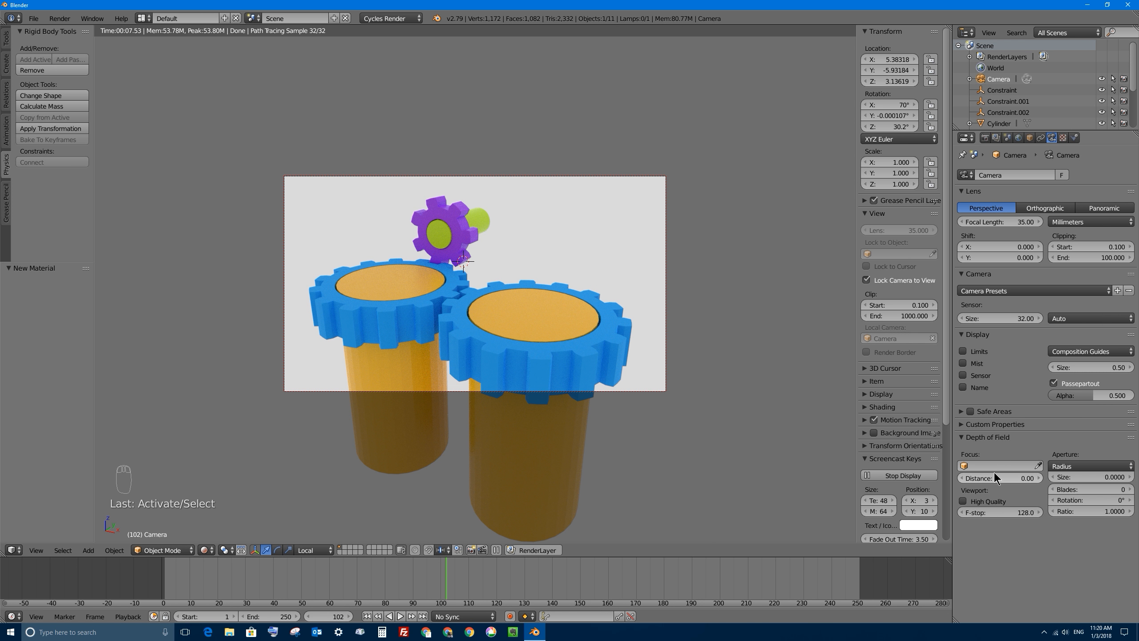
pyautogui.click(1040, 464)
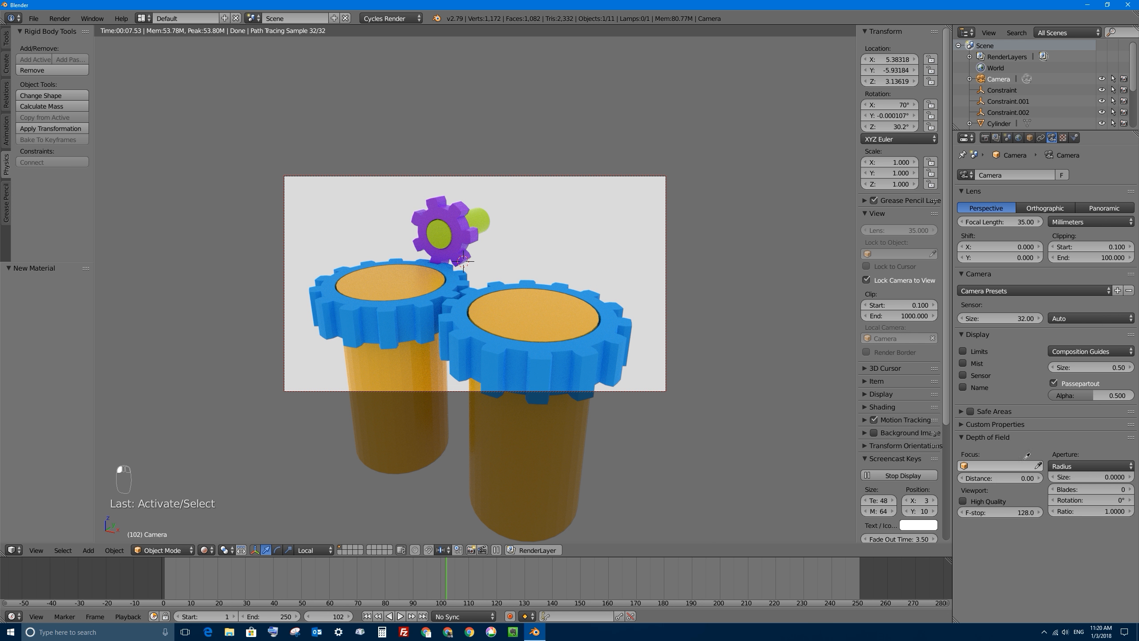
pyautogui.click(441, 210)
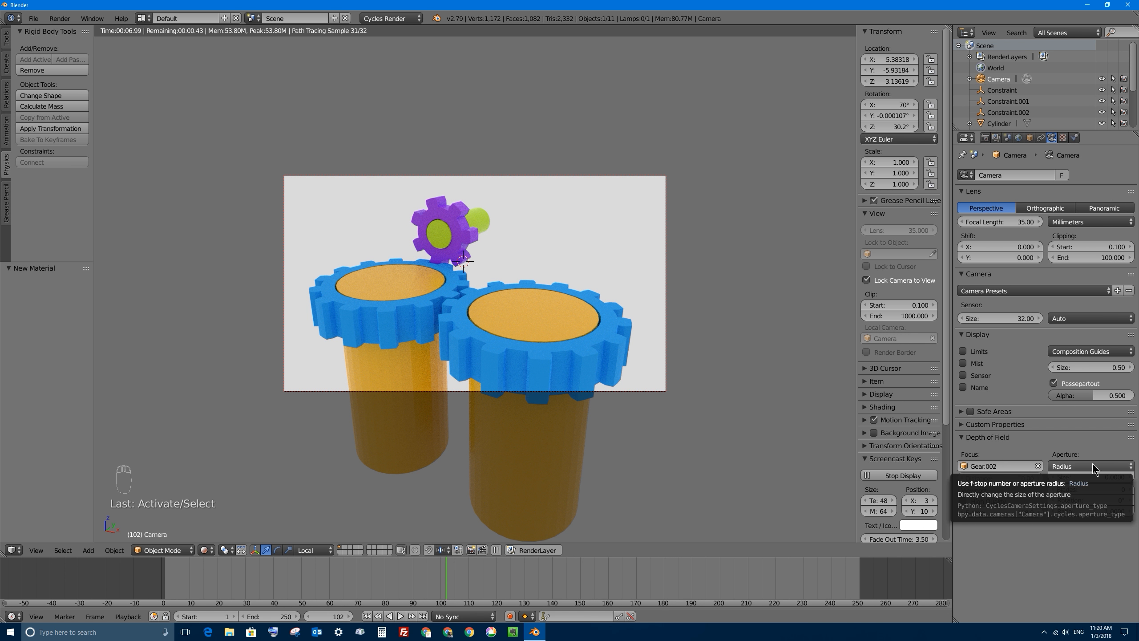
# Try depth-of-field aperture radius sizes of 0.23, 0.1 and 0.8 on the camera.
pyautogui.moveTo(1085, 477)
pyautogui.mouseDown()
pyautogui.moveTo(1113, 478)
pyautogui.moveTo(1078, 477)
pyautogui.mouseUp()
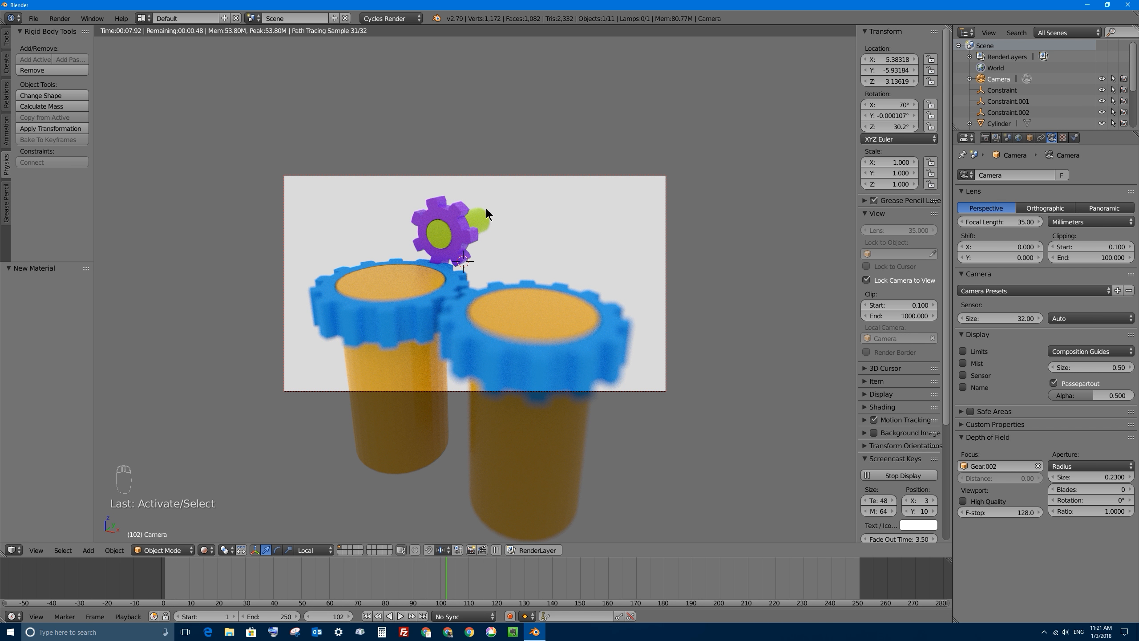
pyautogui.doubleClick(1097, 477)
pyautogui.write('0')
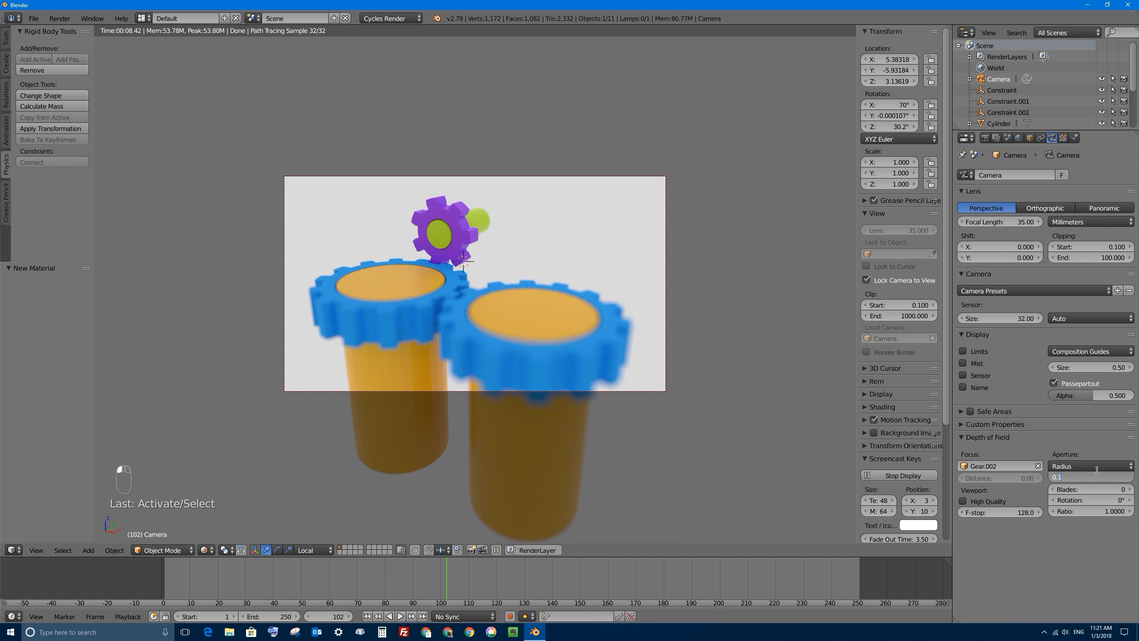
pyautogui.write('.1')
pyautogui.press('Return')
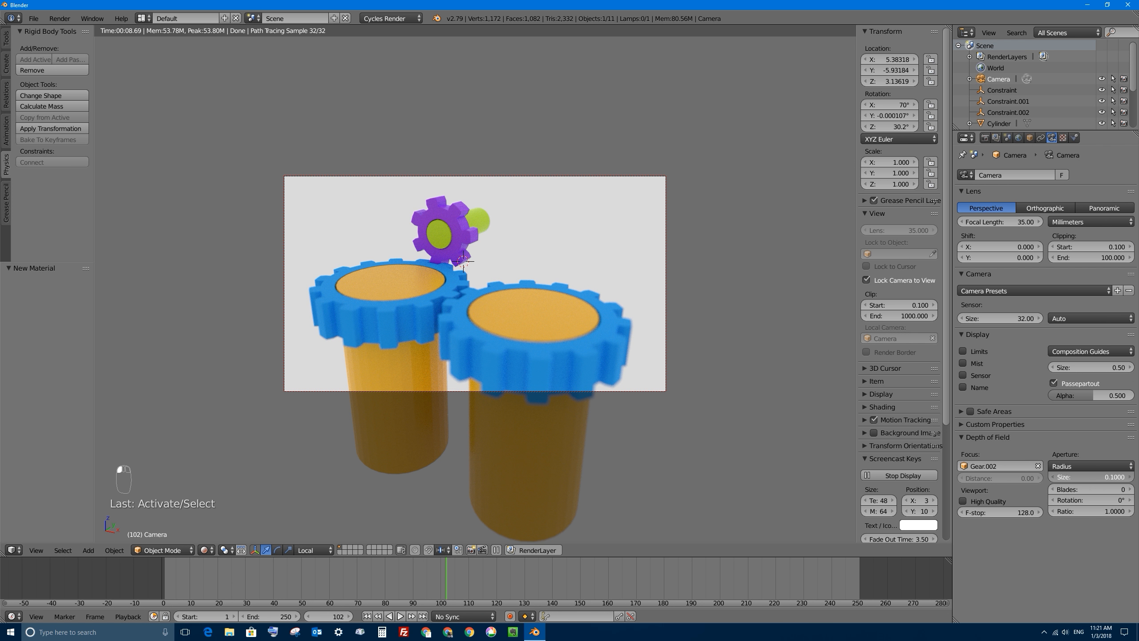
pyautogui.click(1099, 474)
pyautogui.write('0.8')
pyautogui.press('Return')
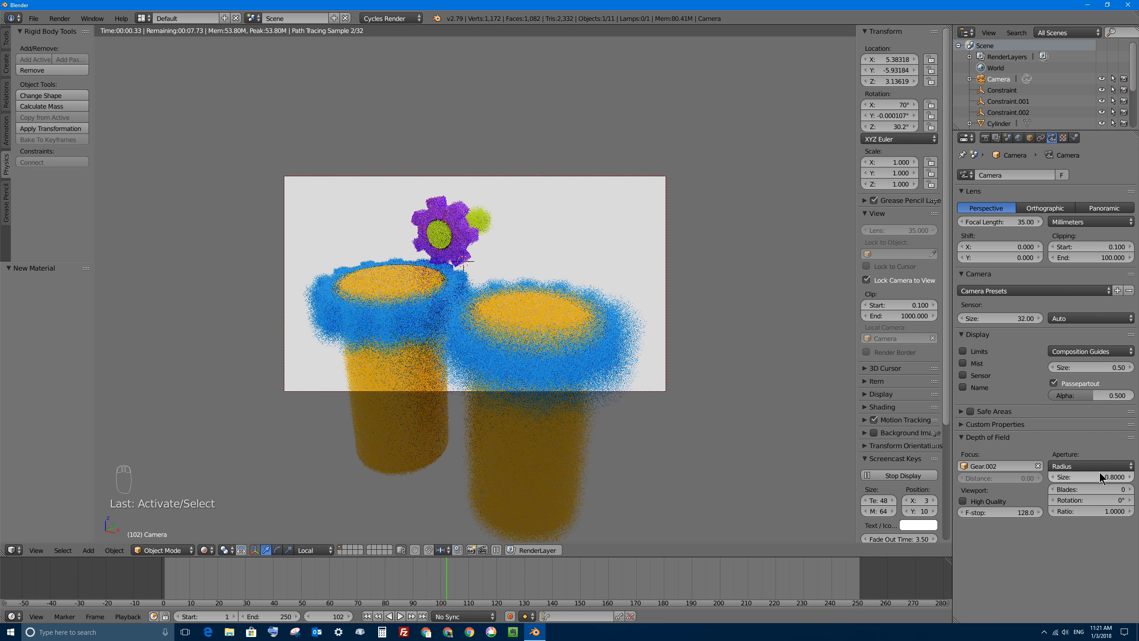
# Set the camera's depth-of-field aperture size to 0.08.
pyautogui.click(1099, 470)
pyautogui.press('BackSpace')
pyautogui.press('BackSpace')
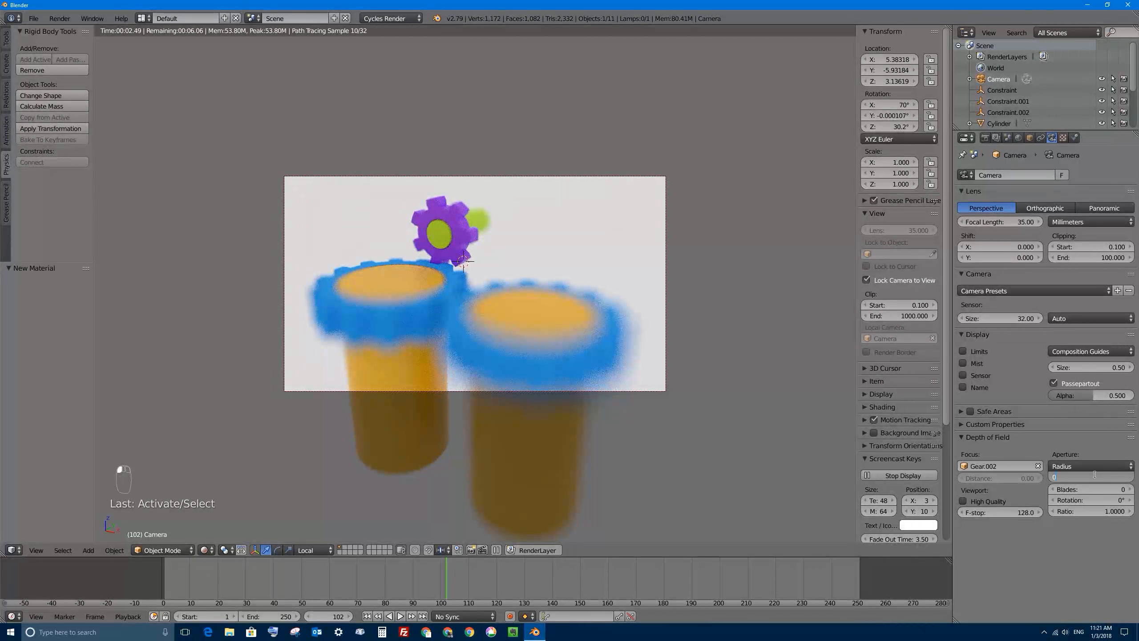
pyautogui.write('.08')
pyautogui.press('Return')
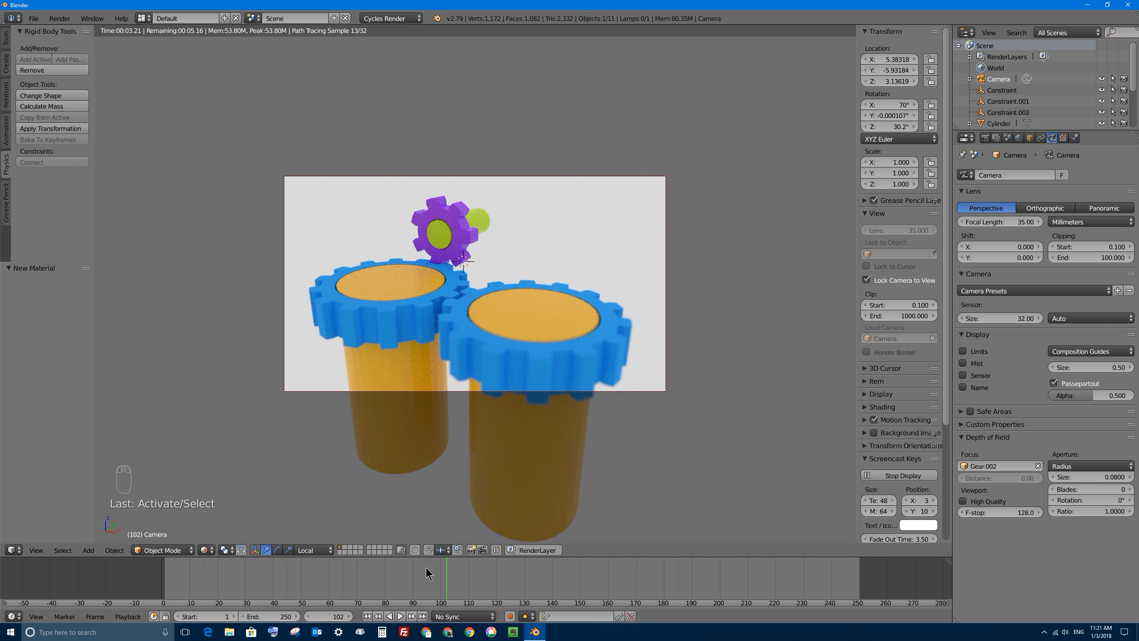
# Go to frame 86 and set up render motion blur with its position at End on Frame.
pyautogui.moveTo(425, 568); pyautogui.dragTo(386, 587)
pyautogui.click(395, 617)
pyautogui.click(985, 138)
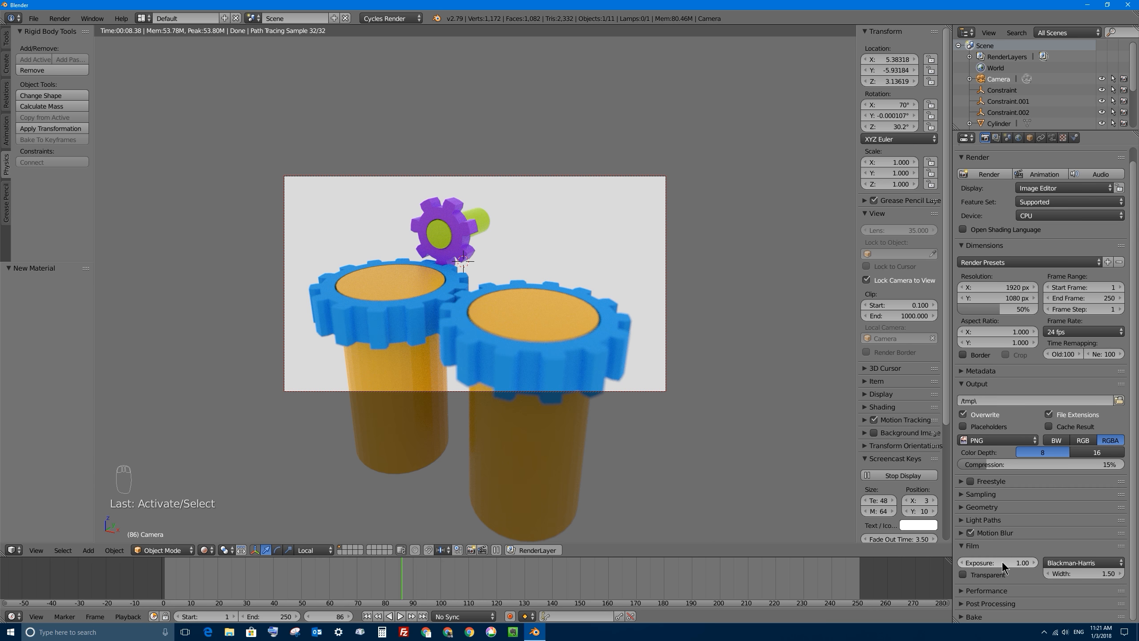
pyautogui.click(970, 532)
pyautogui.scroll(-5, 996, 516)
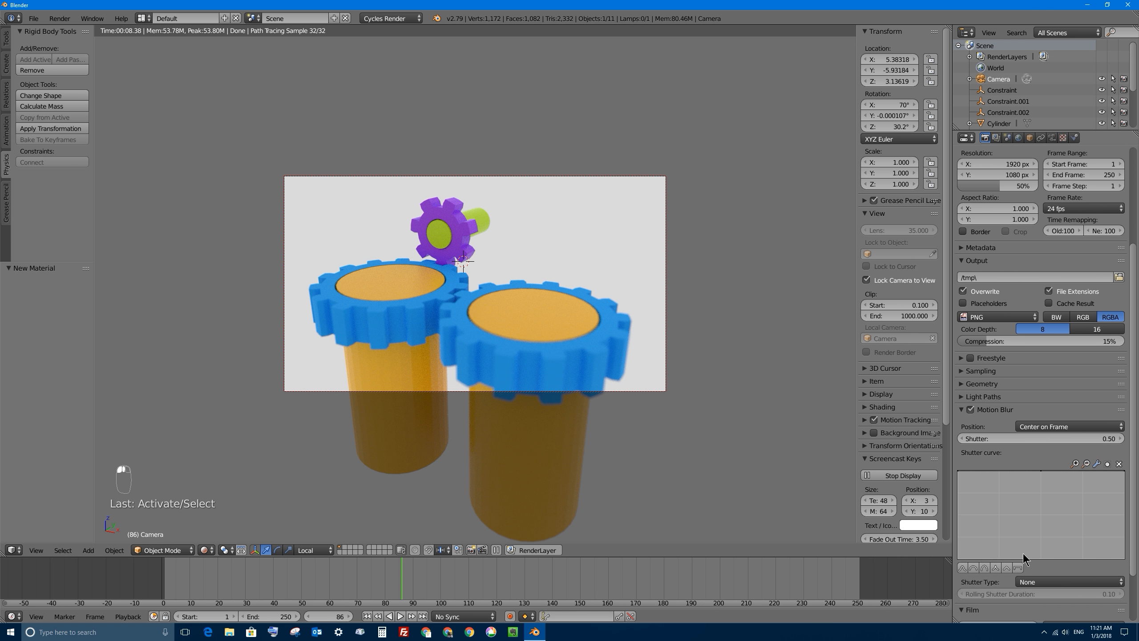
pyautogui.scroll(-3, 1020, 477)
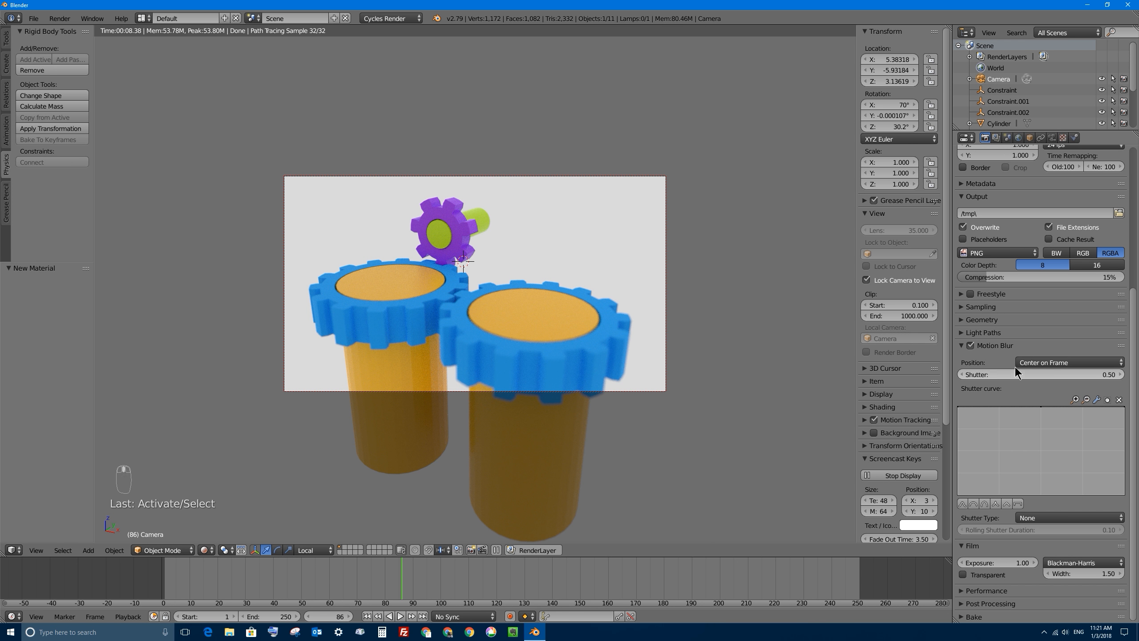
pyautogui.click(1041, 362)
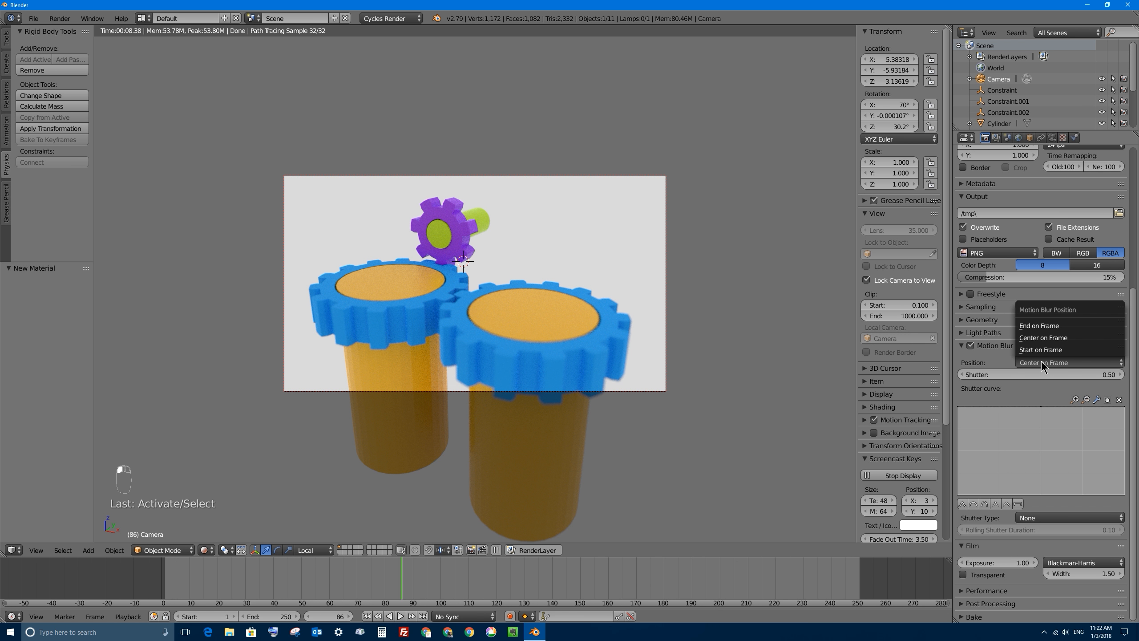
pyautogui.click(1047, 326)
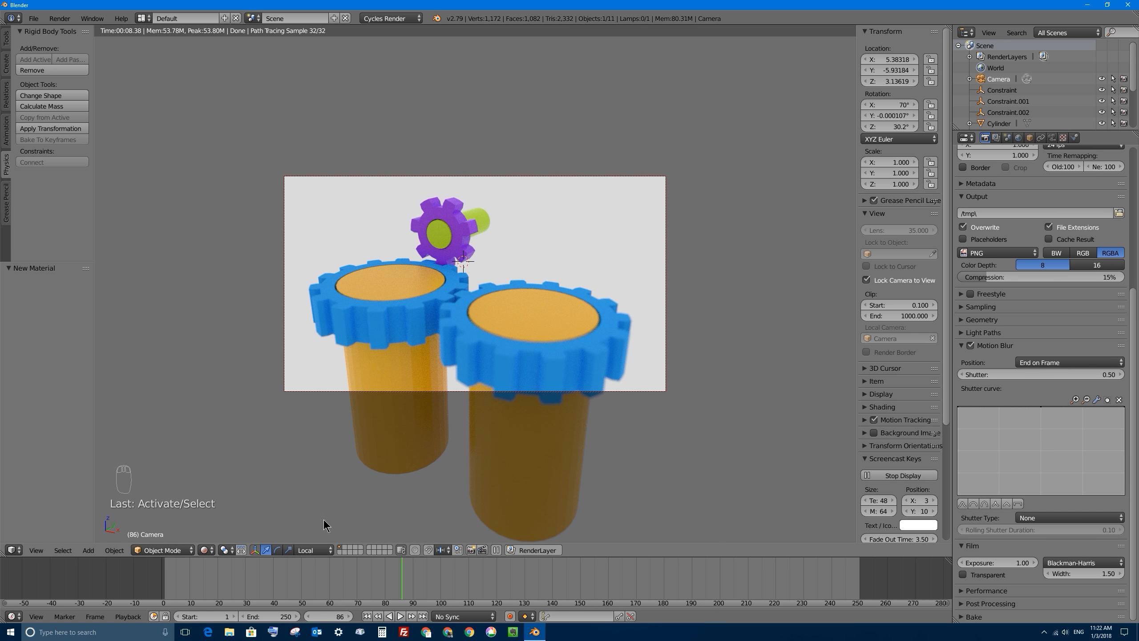
# Go to frame 93, render it as a still image and return to the 3D view.
pyautogui.click(398, 580)
pyautogui.moveTo(398, 574); pyautogui.dragTo(421, 571)
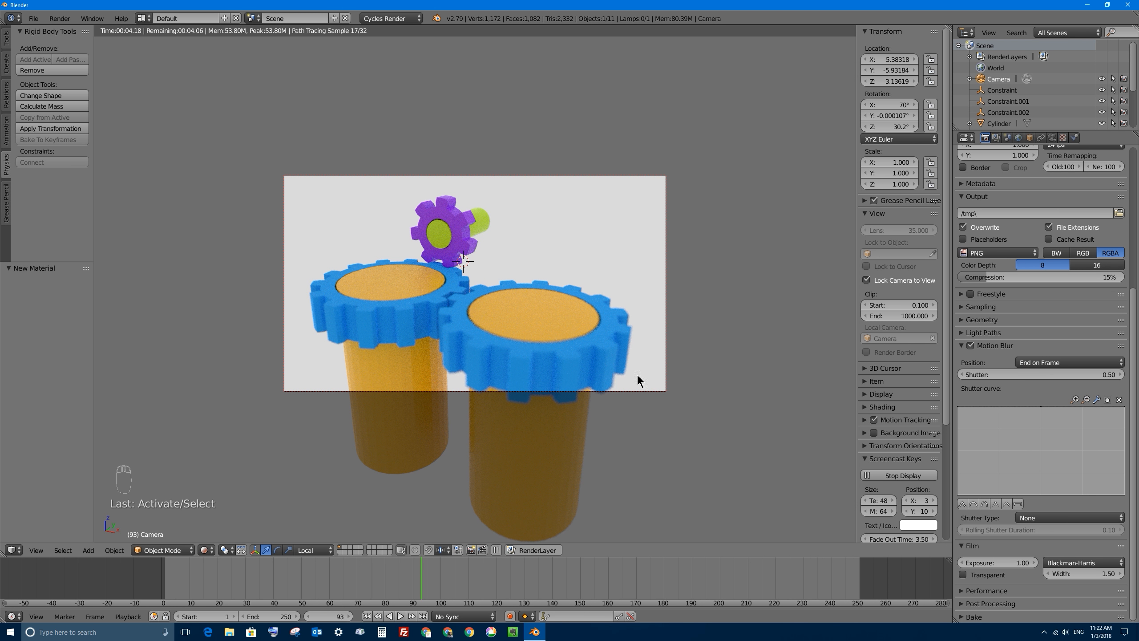
pyautogui.scroll(5, 1041, 292)
pyautogui.scroll(6, 1041, 292)
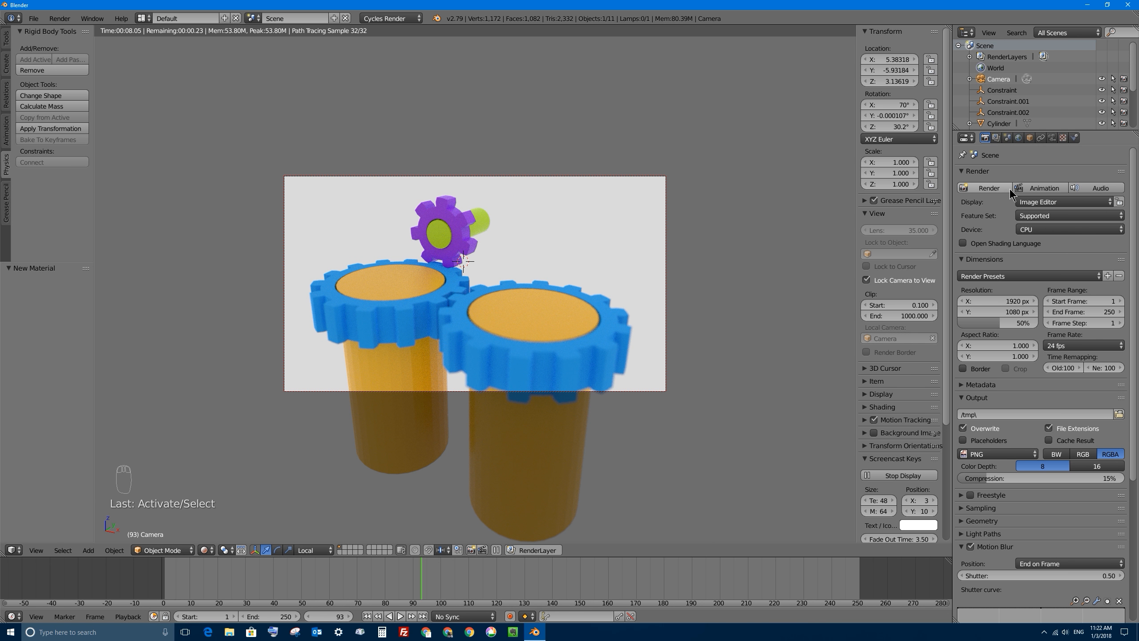
pyautogui.click(986, 187)
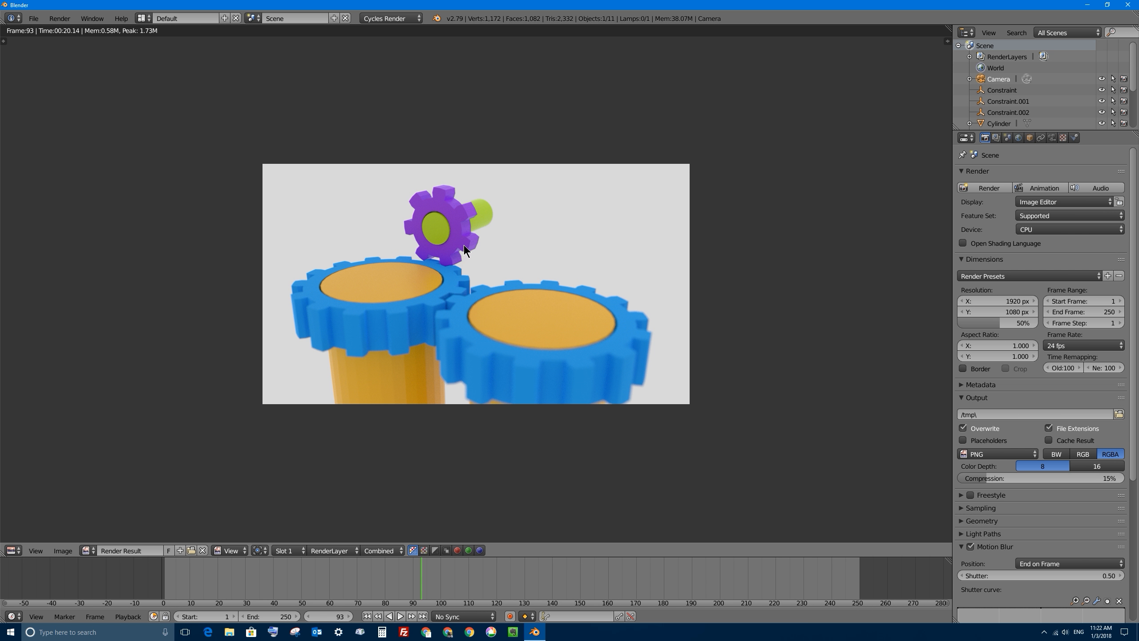
pyautogui.press('Escape')
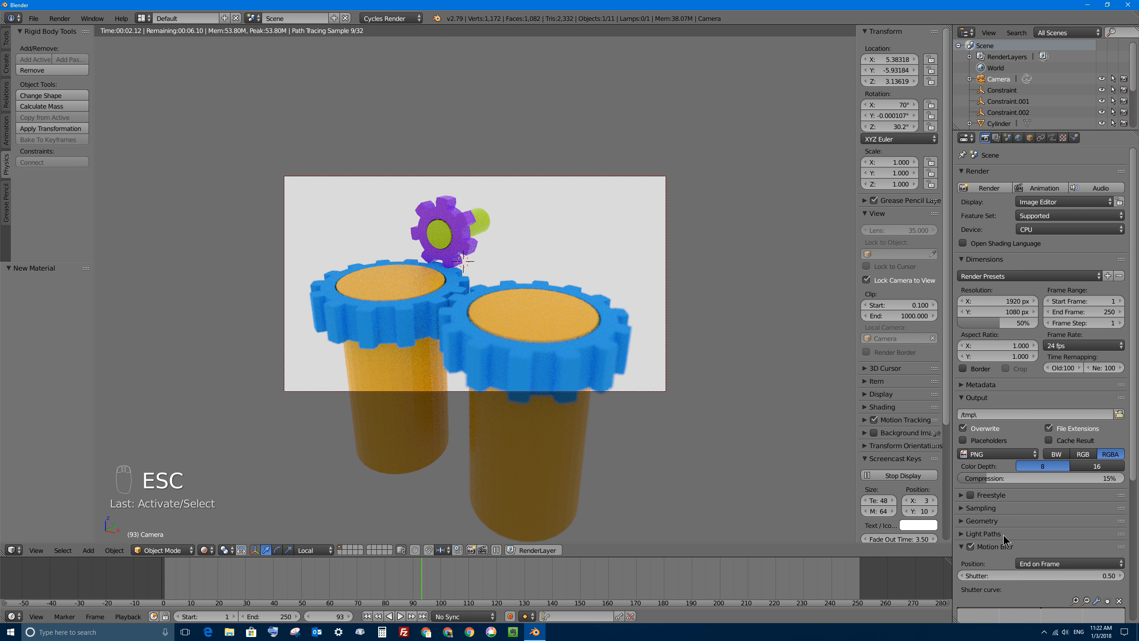
# Switch the 3D viewport shading from Rendered to Material.
pyautogui.scroll(-5, 1007, 541)
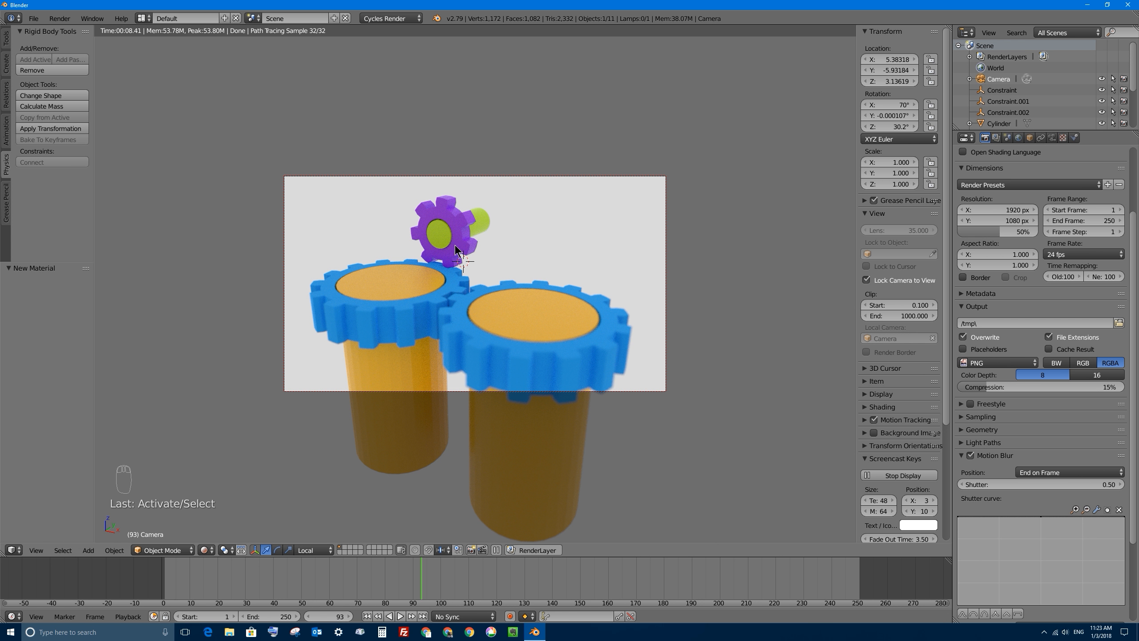
pyautogui.click(207, 550)
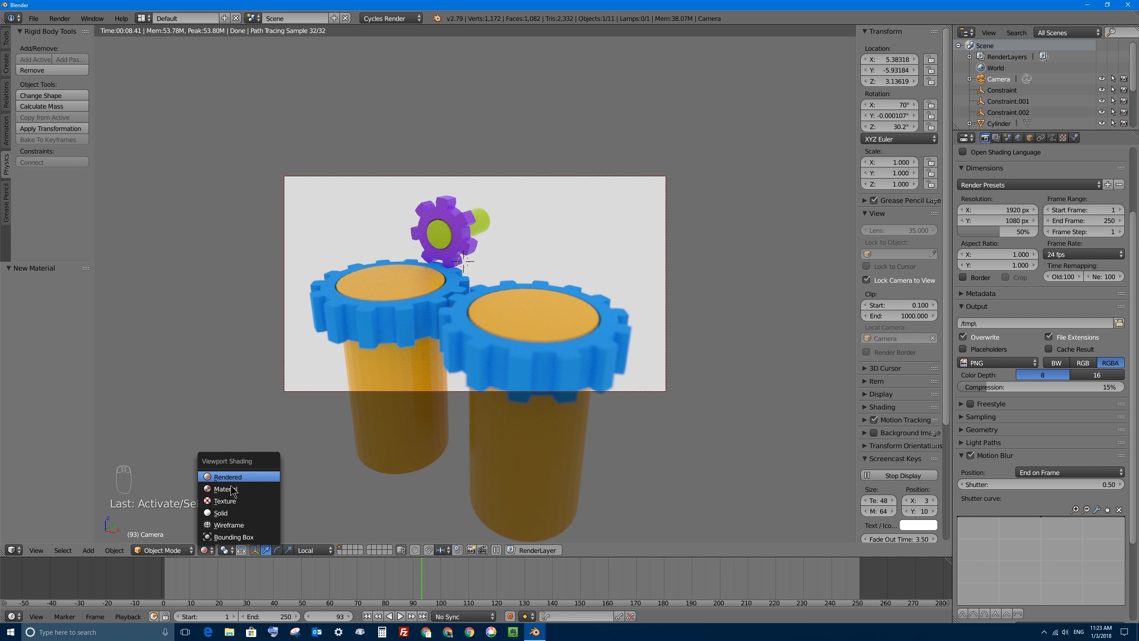
pyautogui.click(270, 490)
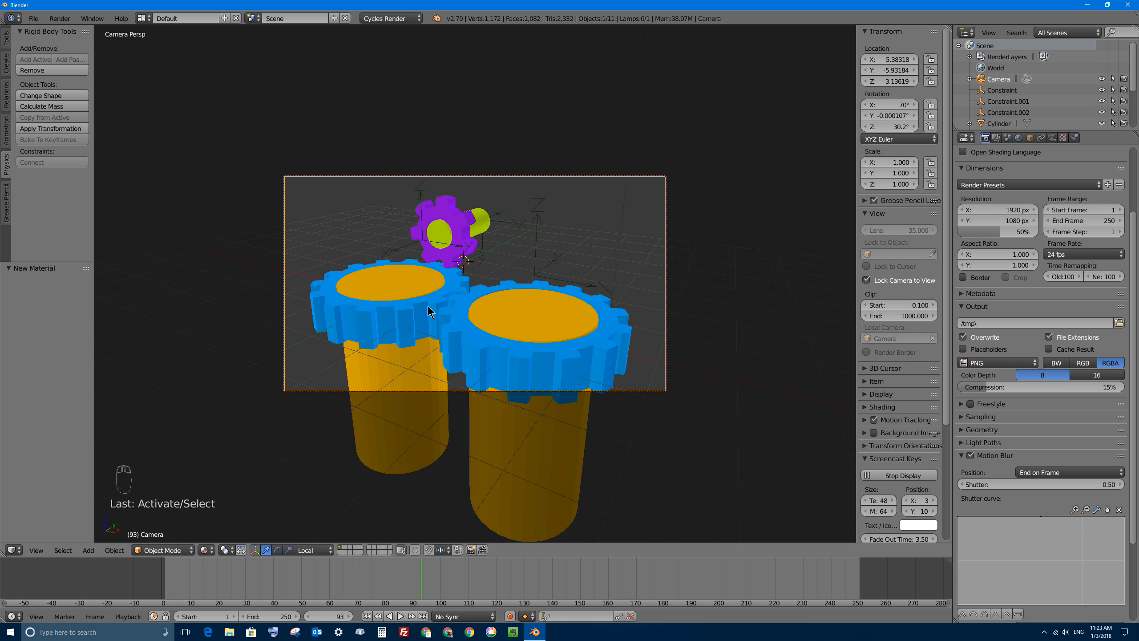
# Try a Motor-type rigid body constraint on the empty Constraint.002 and remove it again.
pyautogui.rightClick(420, 198)
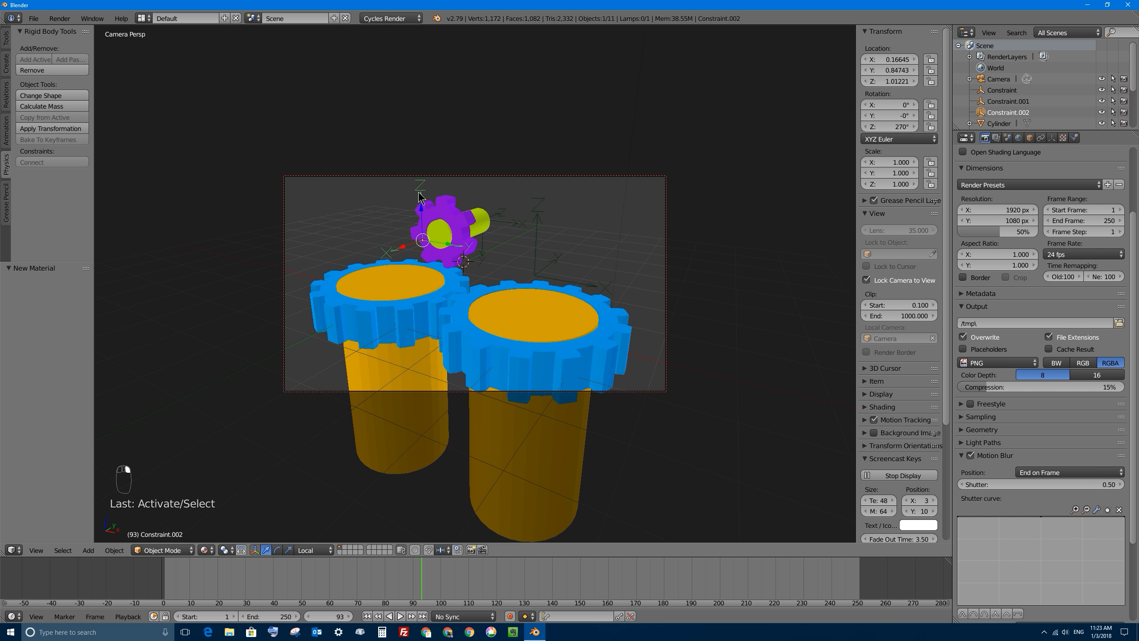
pyautogui.click(1073, 139)
pyautogui.rightClick(498, 216)
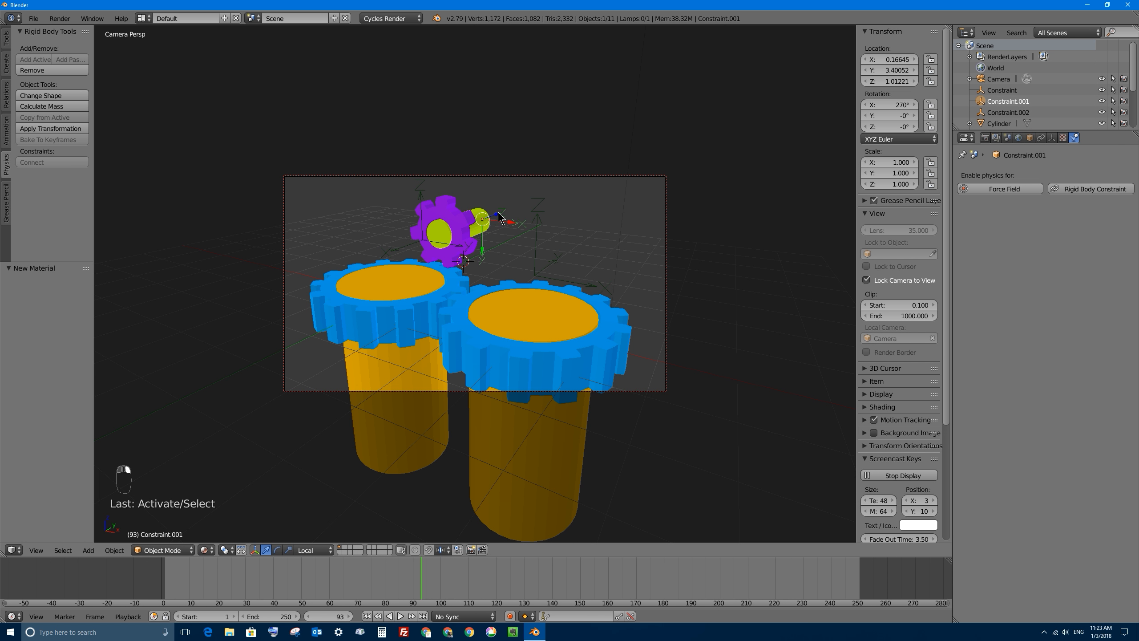
pyautogui.rightClick(421, 202)
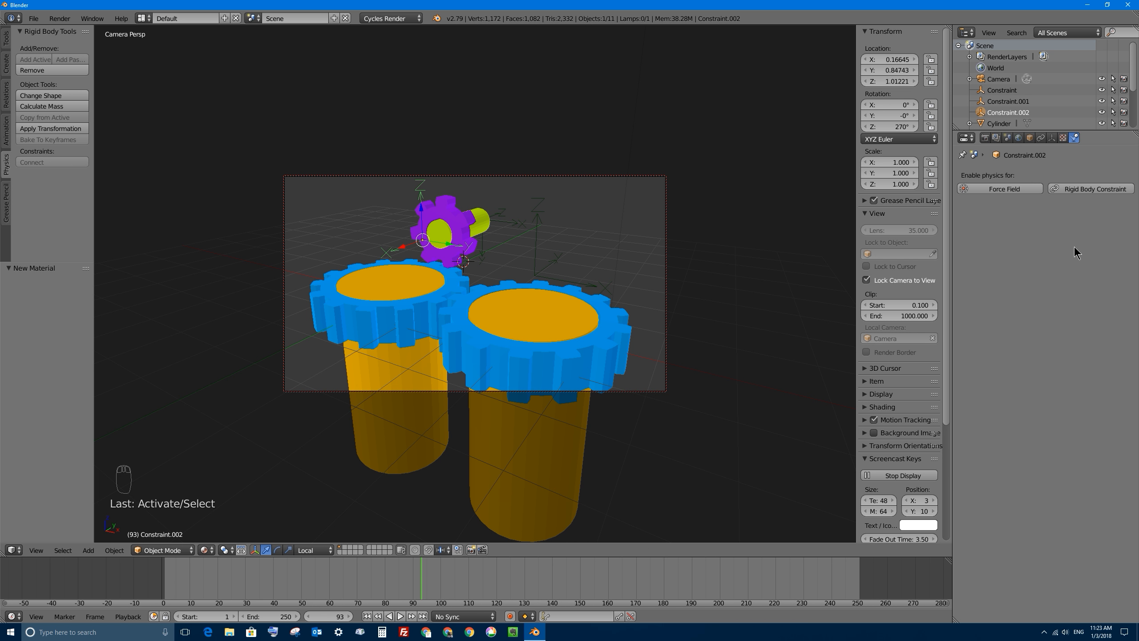
pyautogui.click(1085, 191)
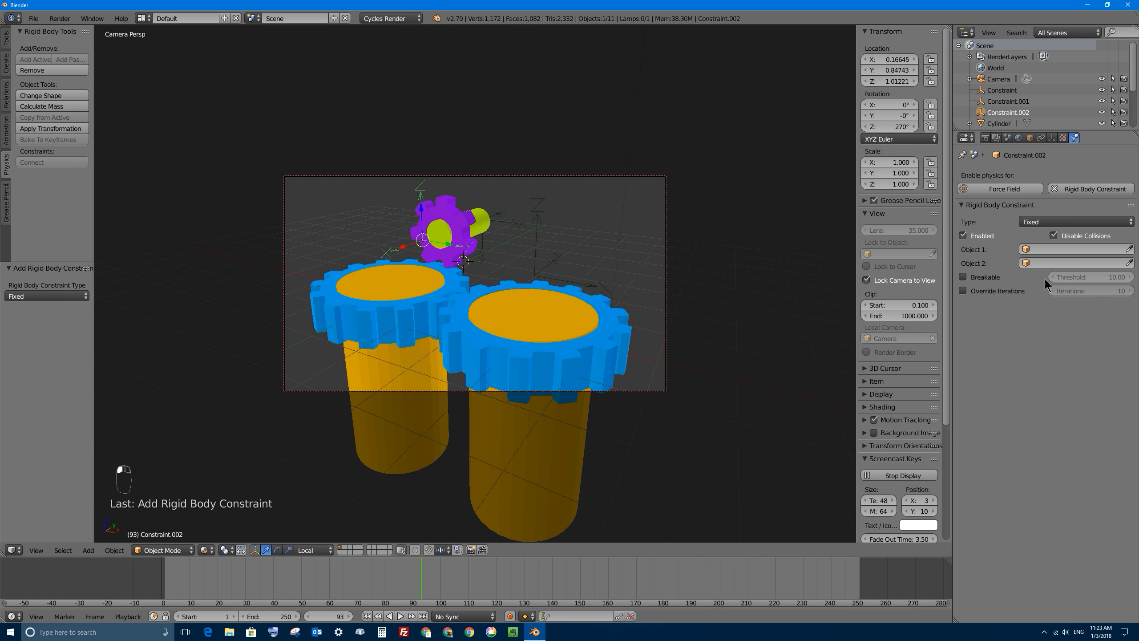
pyautogui.click(1045, 221)
pyautogui.click(1033, 125)
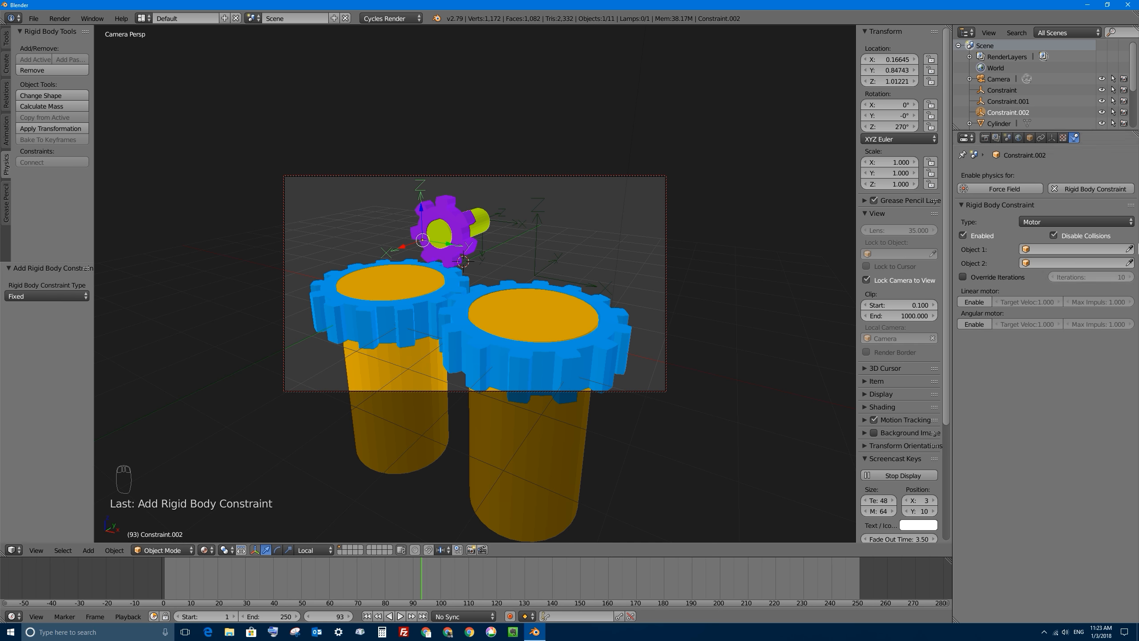
pyautogui.click(1061, 189)
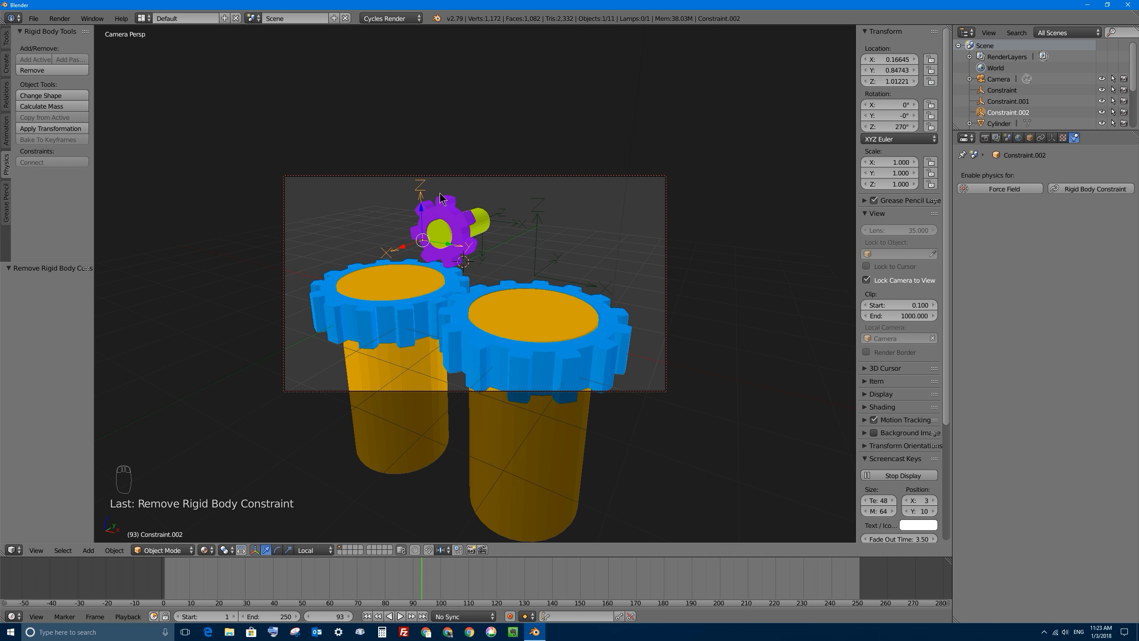
# Select the camera and set the render motion blur shutter to 1.5.
pyautogui.rightClick(489, 176)
pyautogui.click(986, 139)
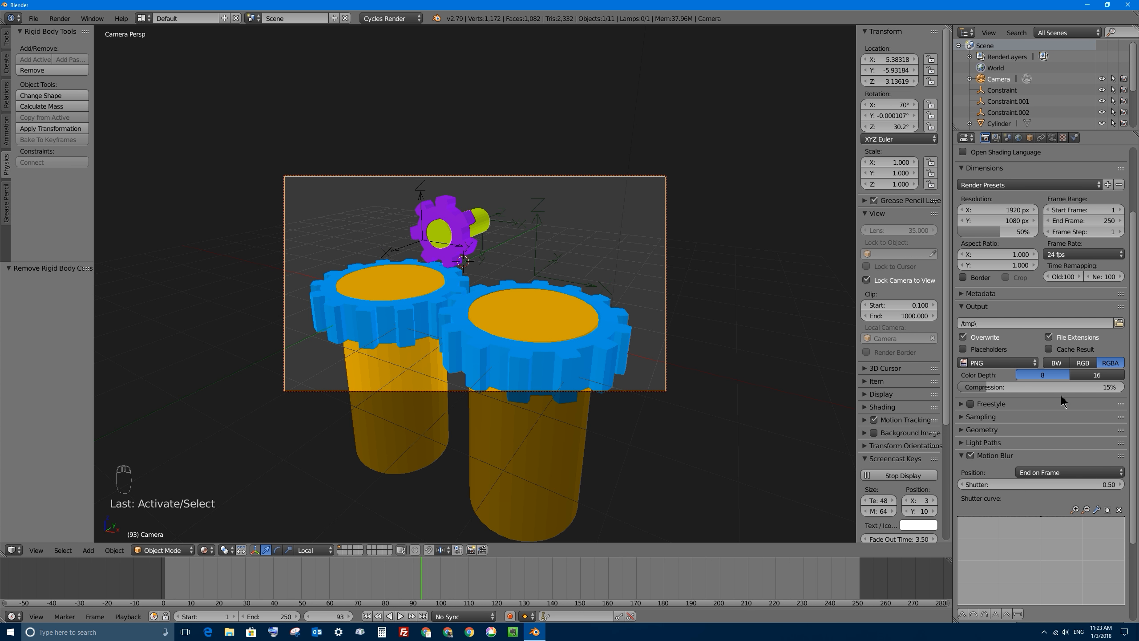
pyautogui.click(1076, 483)
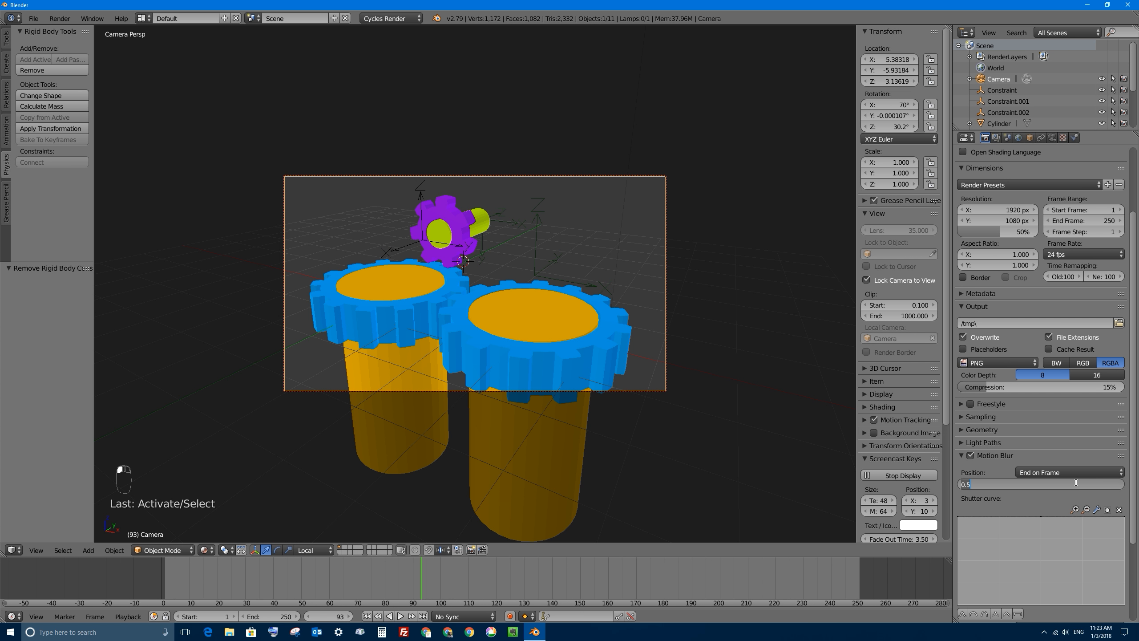
pyautogui.write('1.5')
pyautogui.press('Return')
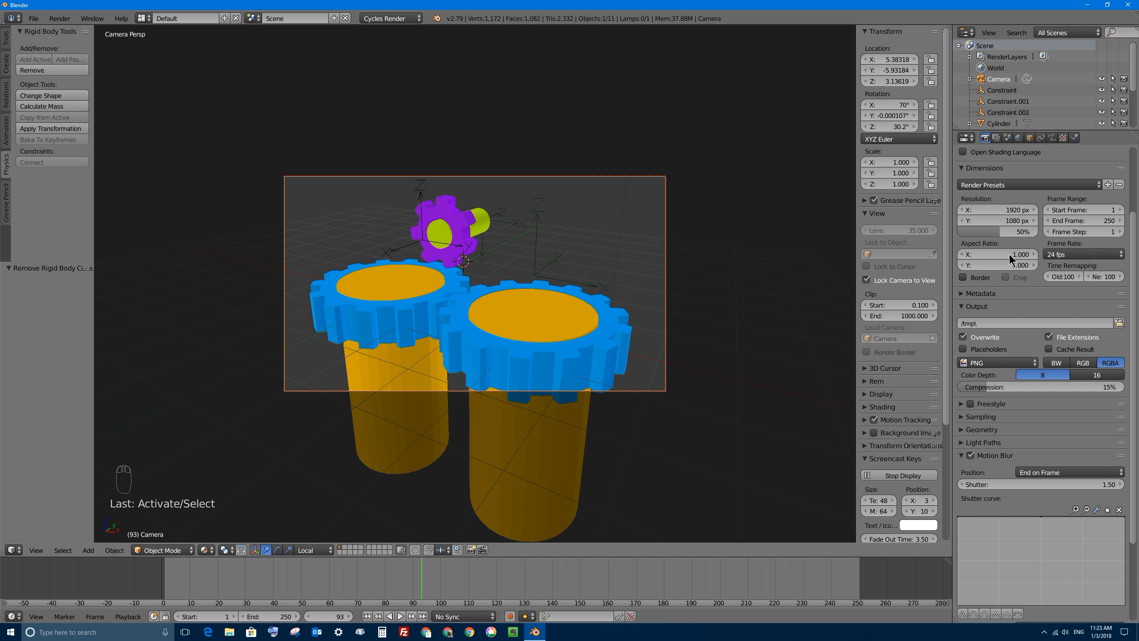
# Render frame 93 again, examine the motion blur on the small purple gear up close and close the result.
pyautogui.scroll(5, 1005, 224)
pyautogui.click(998, 188)
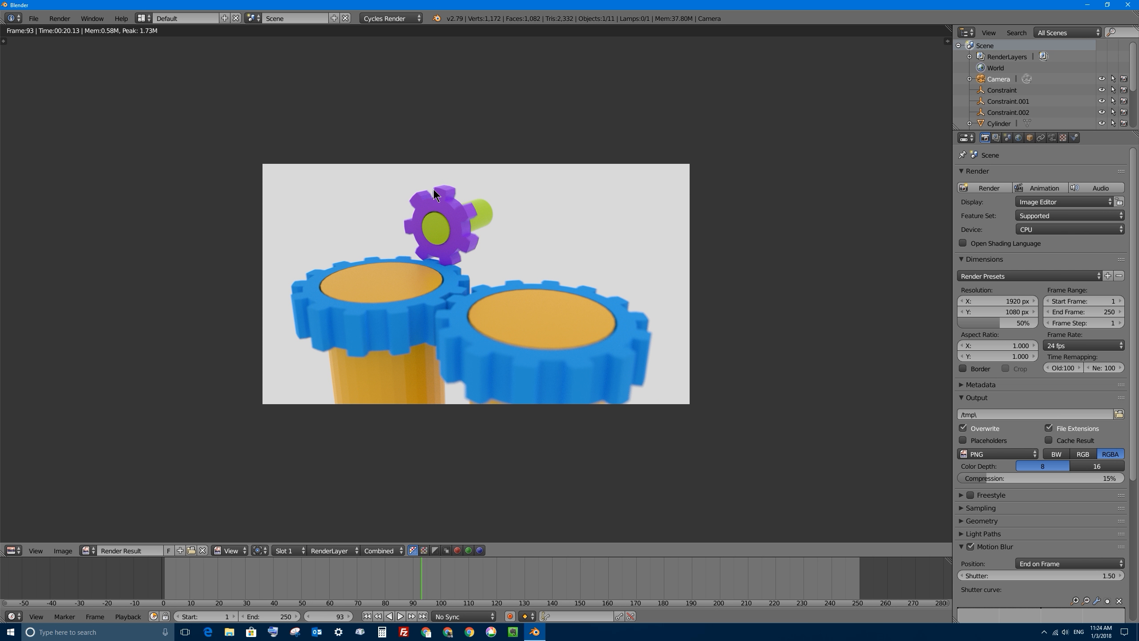
pyautogui.scroll(5, 455, 194)
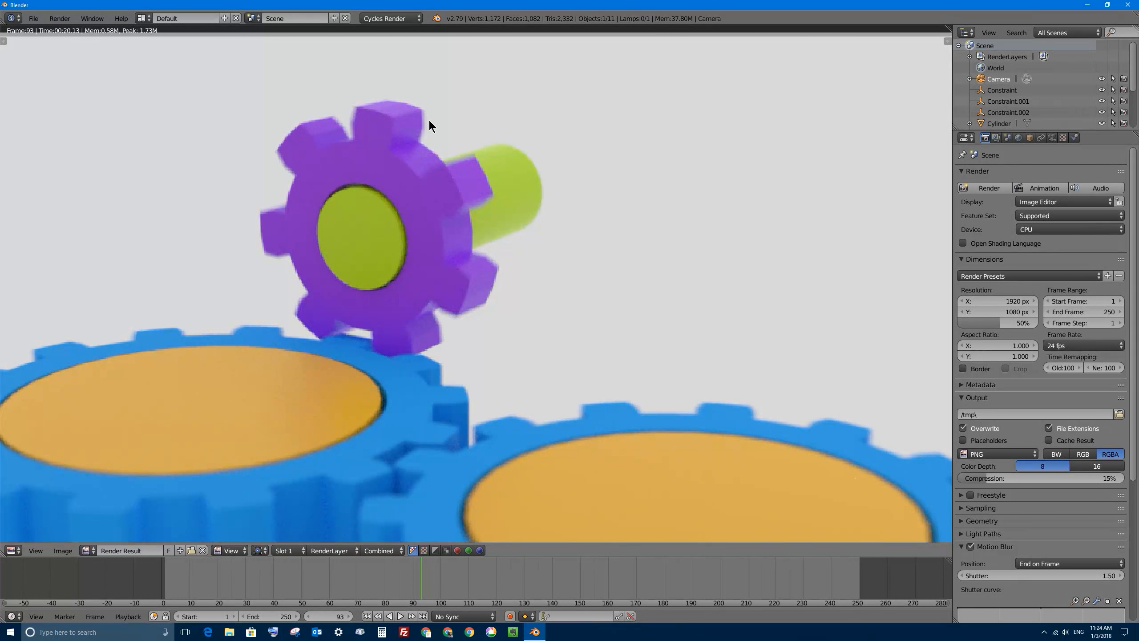
pyautogui.press('Escape')
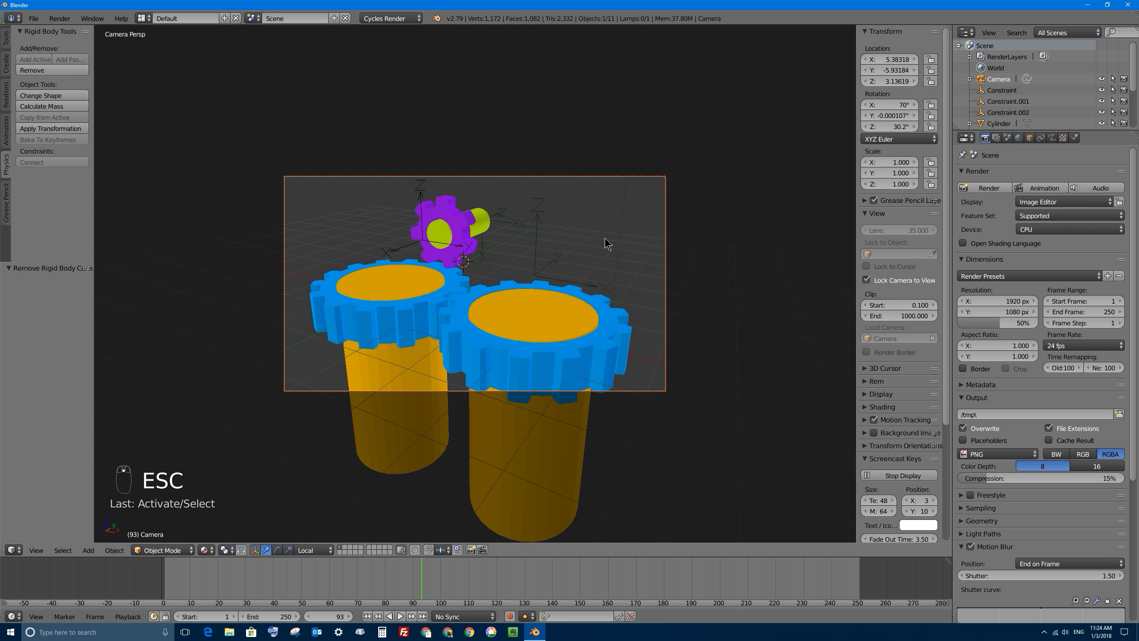
# Try a motion blur shutter of 4 and render frame 93 to examine the blur on the gears up close.
pyautogui.click(1066, 576)
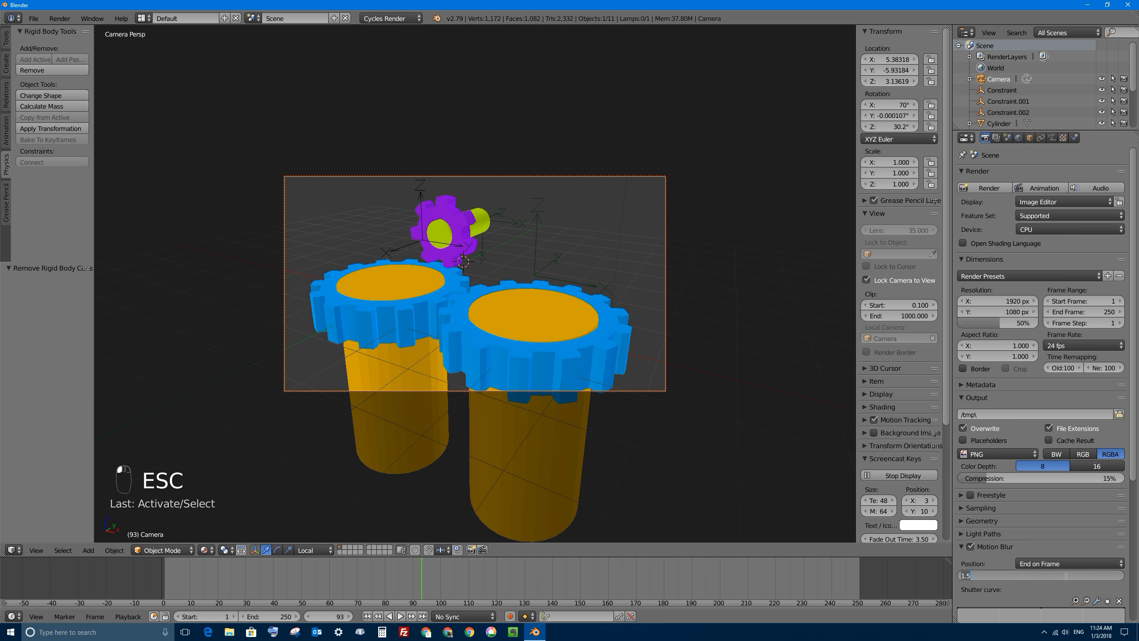
pyautogui.write('4')
pyautogui.press('Return')
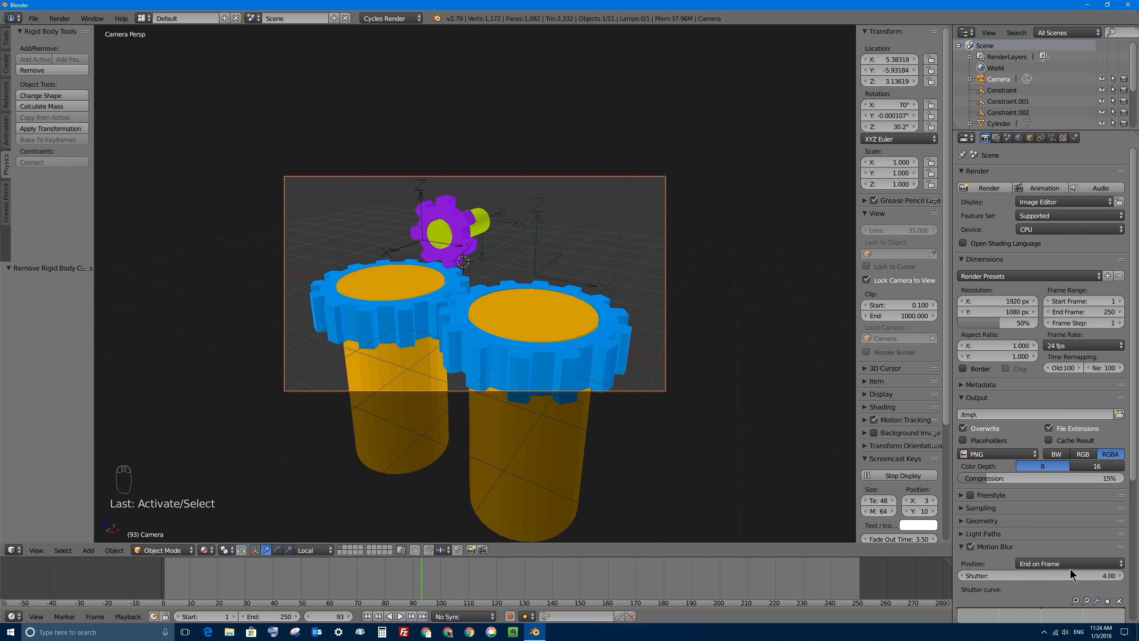
pyautogui.click(987, 188)
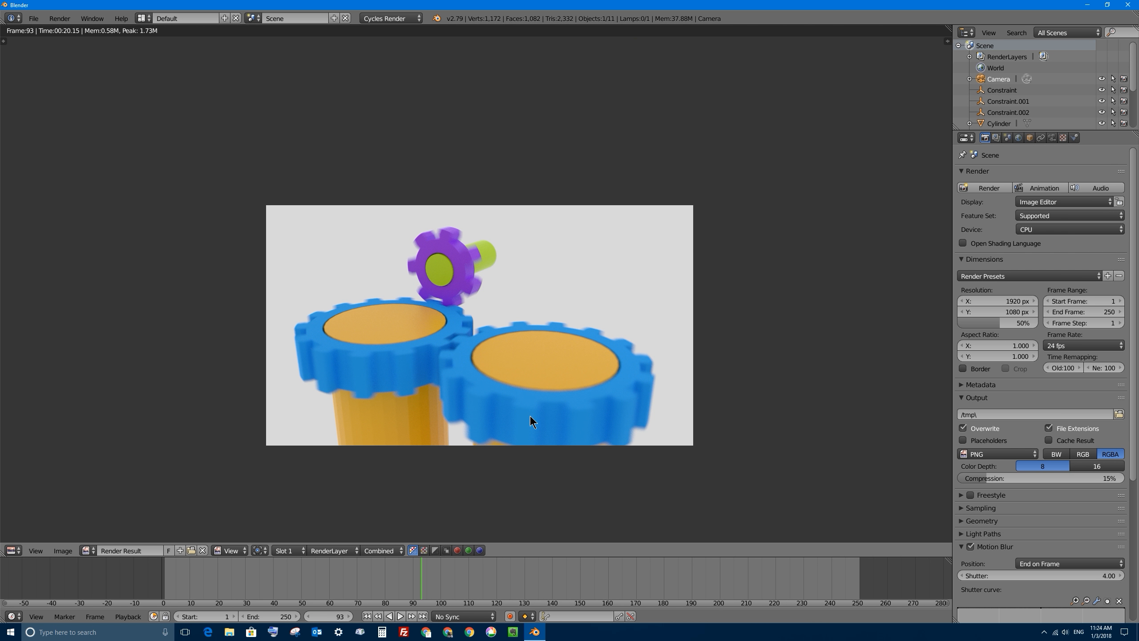
pyautogui.scroll(3, 418, 215)
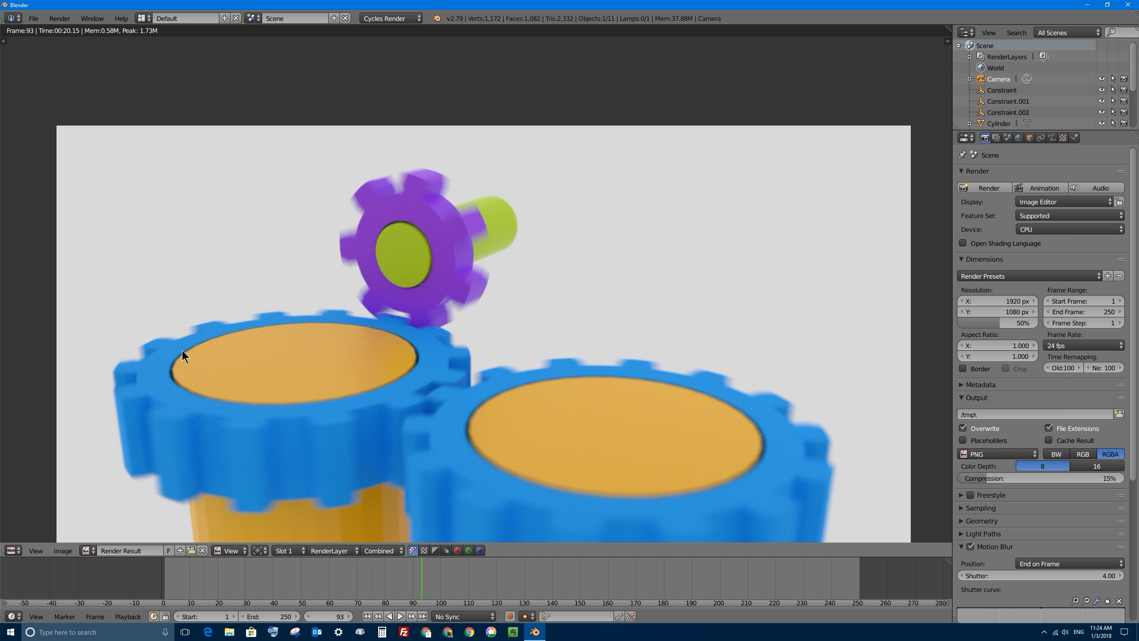
# Set the motion blur shutter to 2.5 and render frame 93 again to examine the whole image.
pyautogui.click(1077, 575)
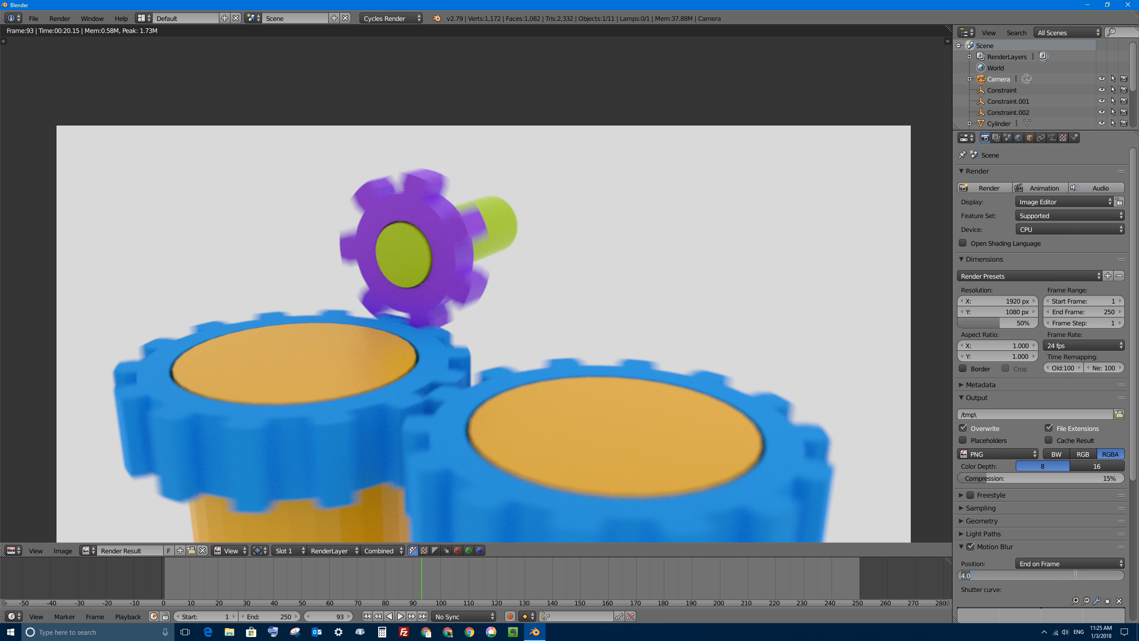
pyautogui.press('Return')
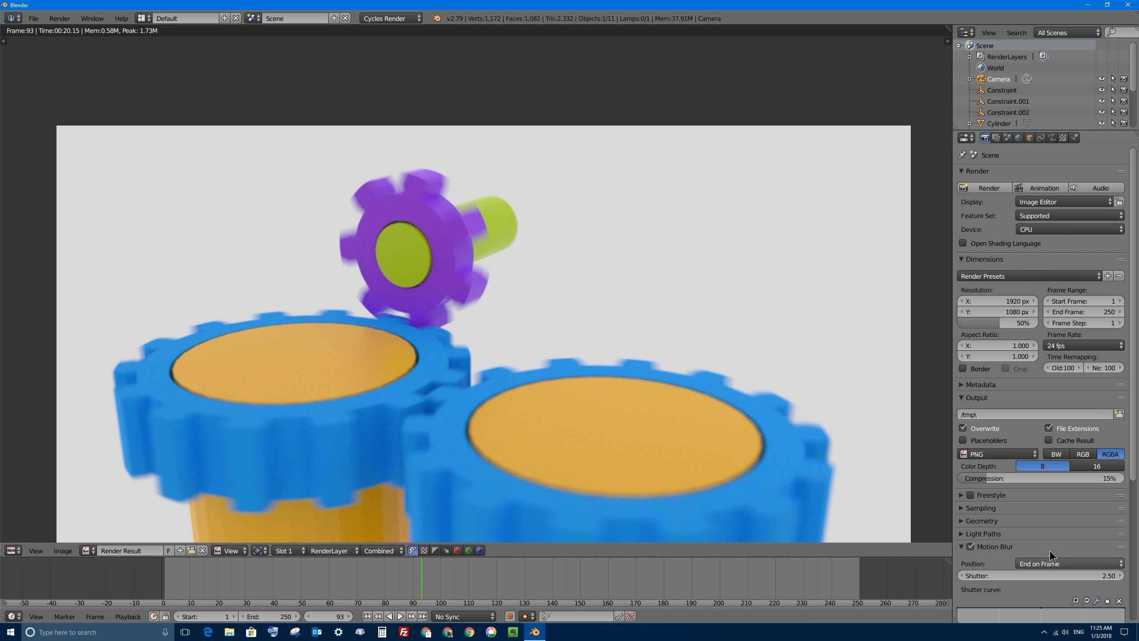
pyautogui.click(990, 188)
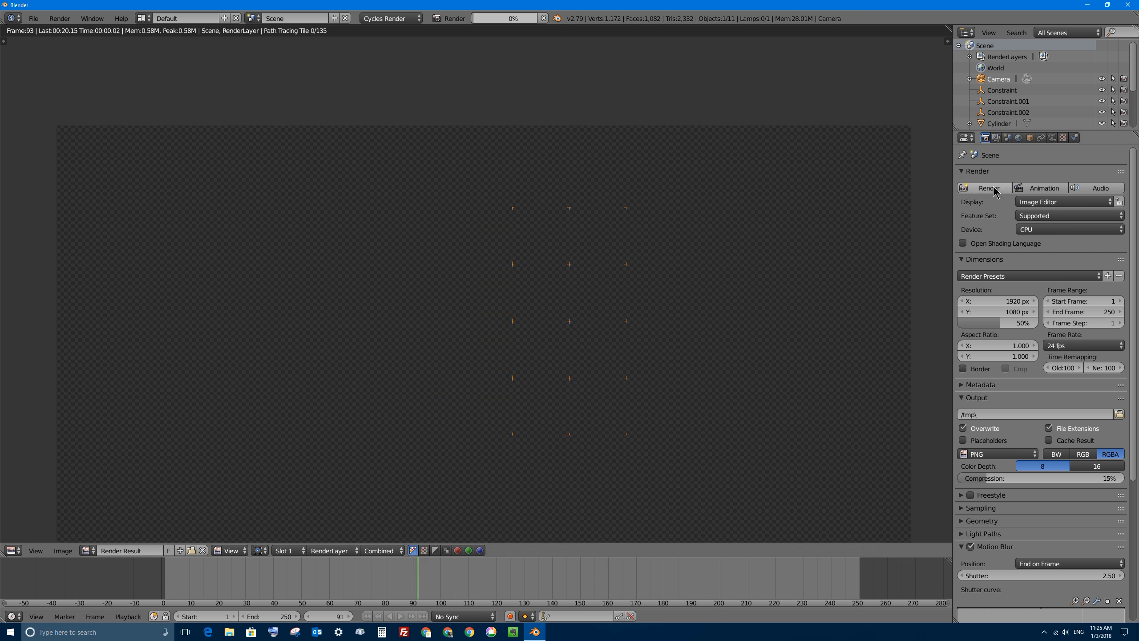
pyautogui.scroll(-2, 863, 249)
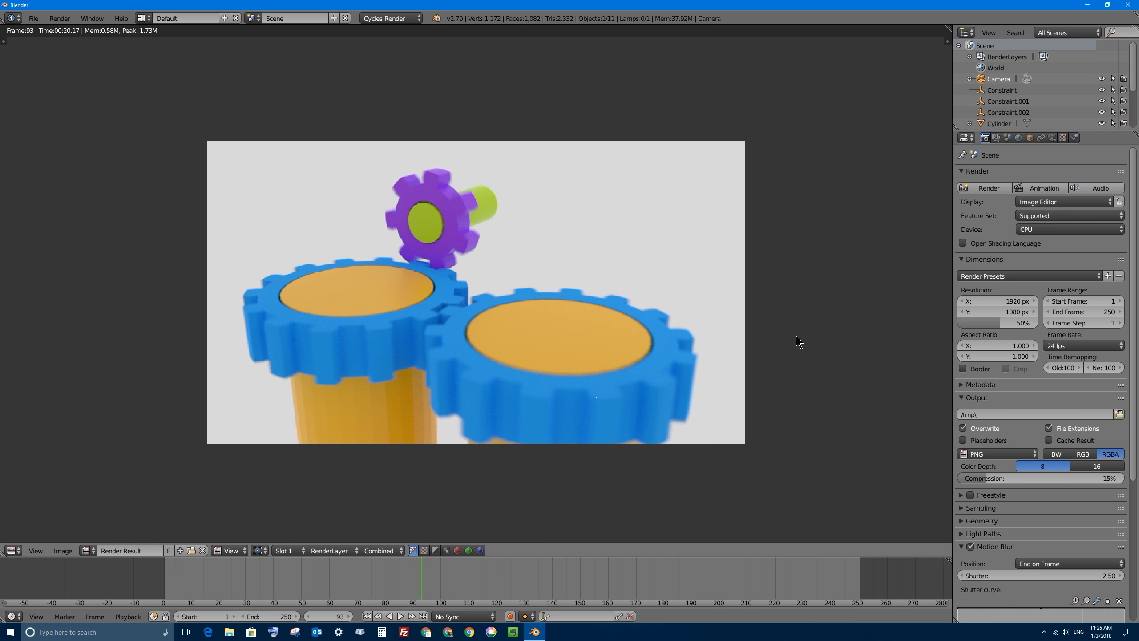
pyautogui.click(121, 18)
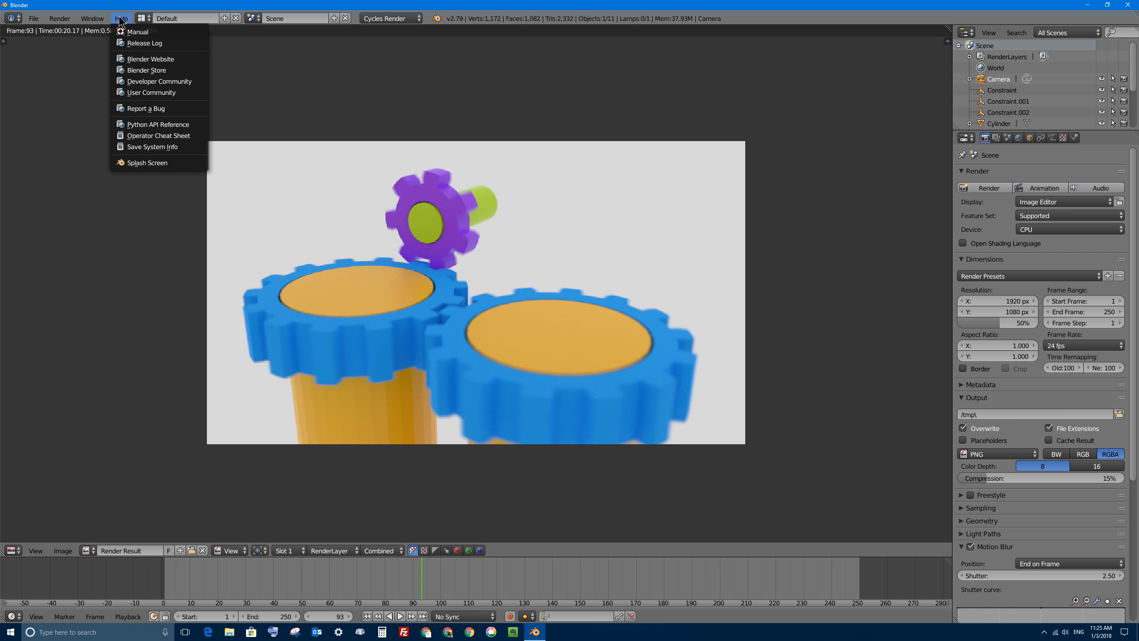
pyautogui.click(147, 162)
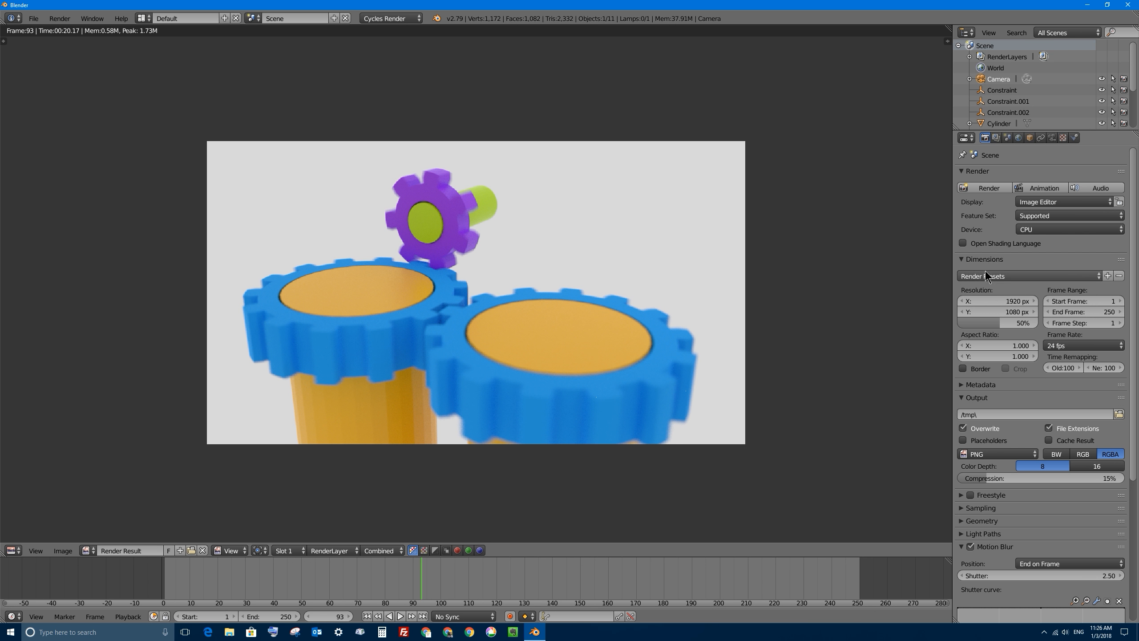
# Set the render resolution scale to 100% and the output file format to FFmpeg video.
pyautogui.moveTo(1000, 322); pyautogui.dragTo(1039, 323)
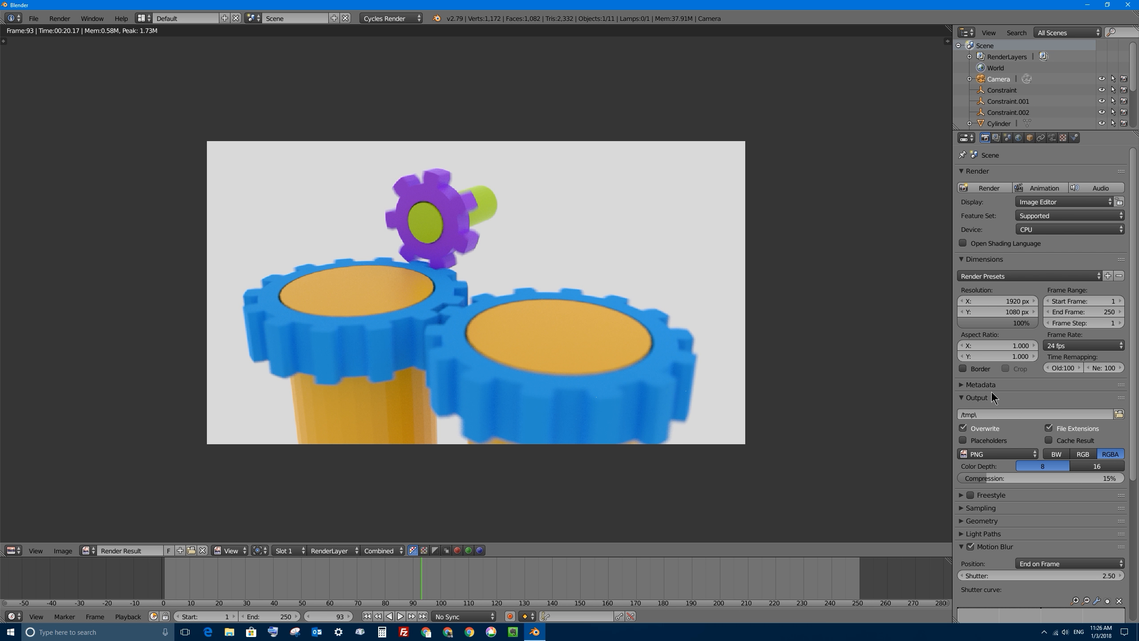
pyautogui.click(983, 454)
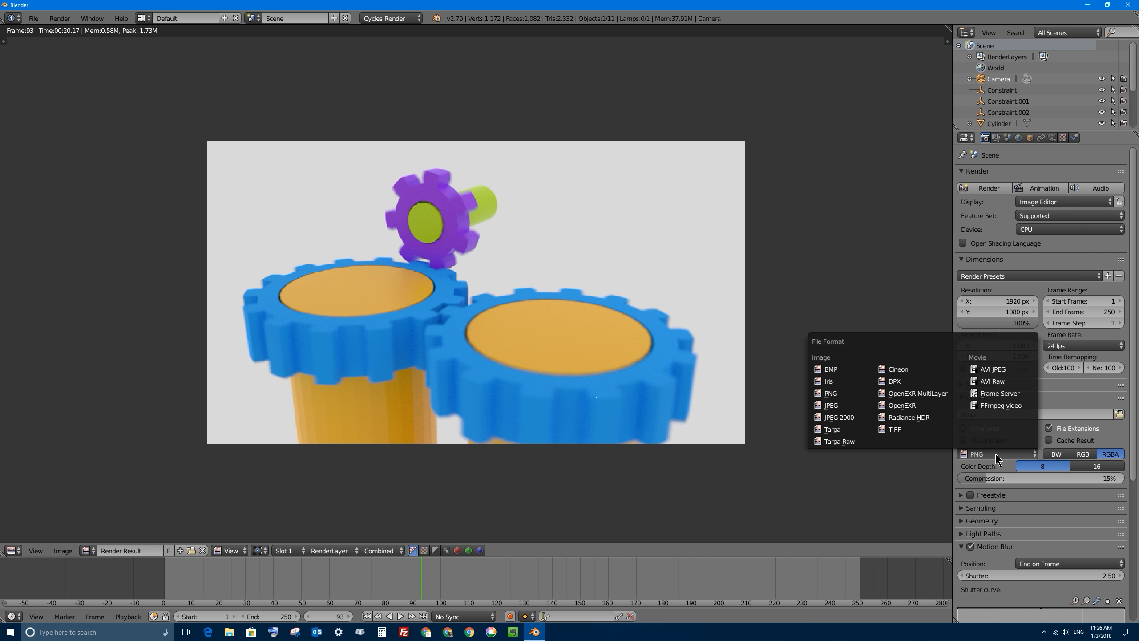
pyautogui.click(1002, 405)
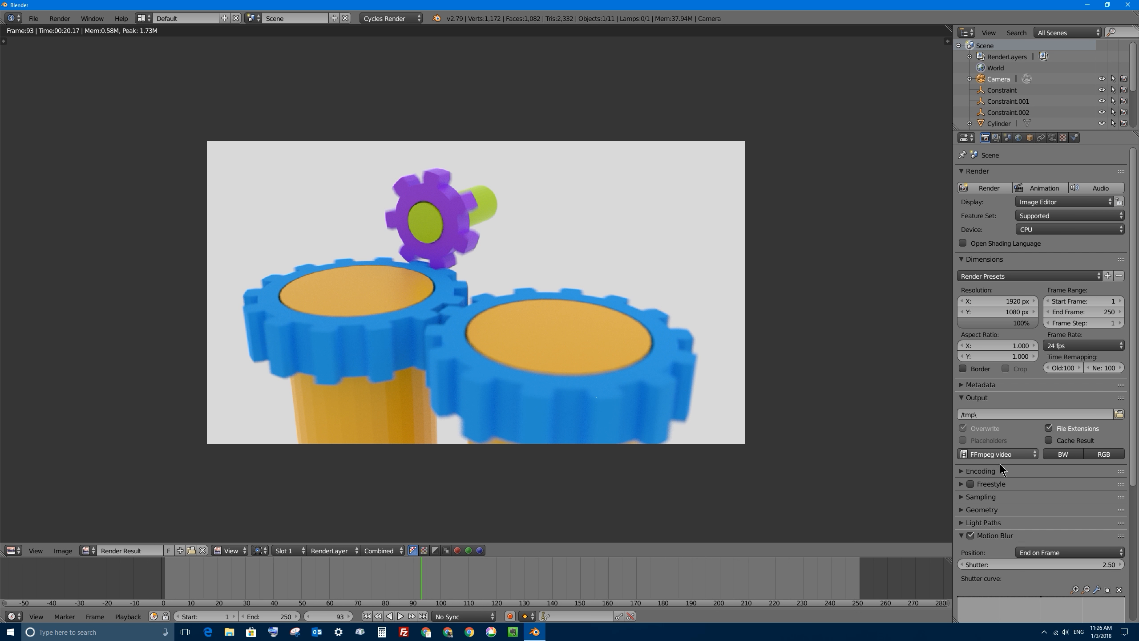
# Set the video encoding to an MPEG-4 container with the H.264 codec and High quality output.
pyautogui.click(962, 471)
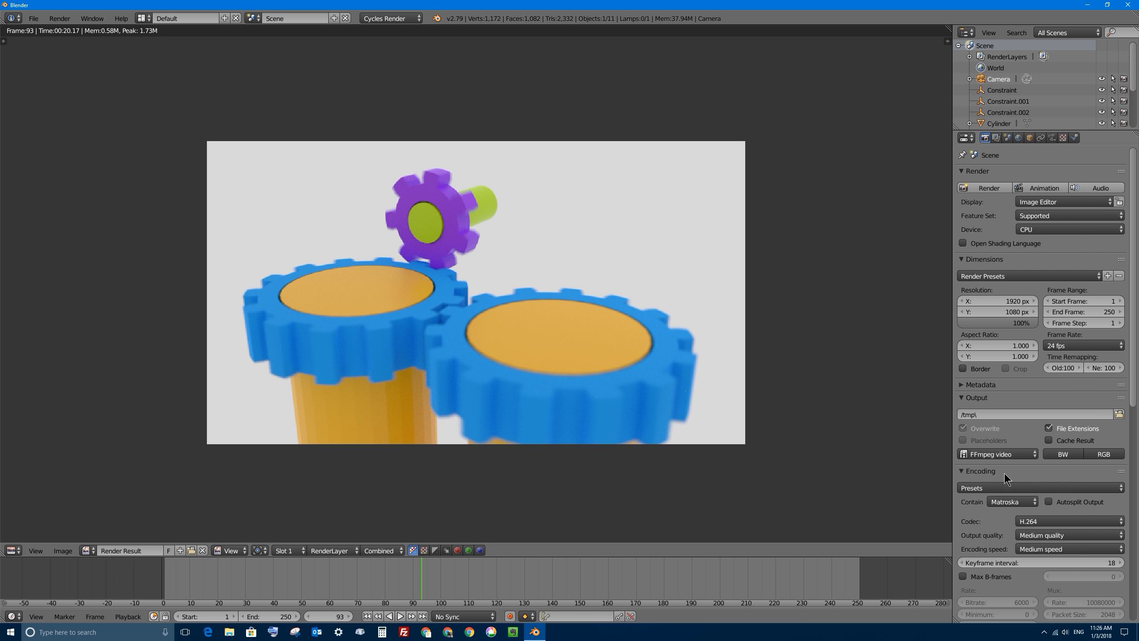
pyautogui.scroll(-6, 1003, 474)
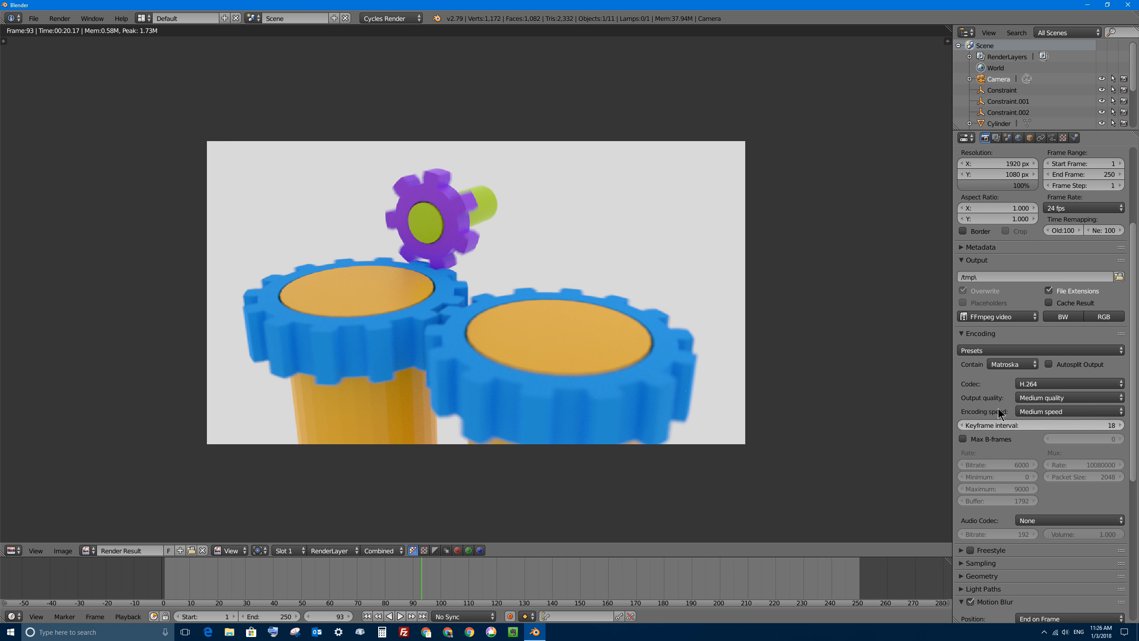
pyautogui.click(1007, 364)
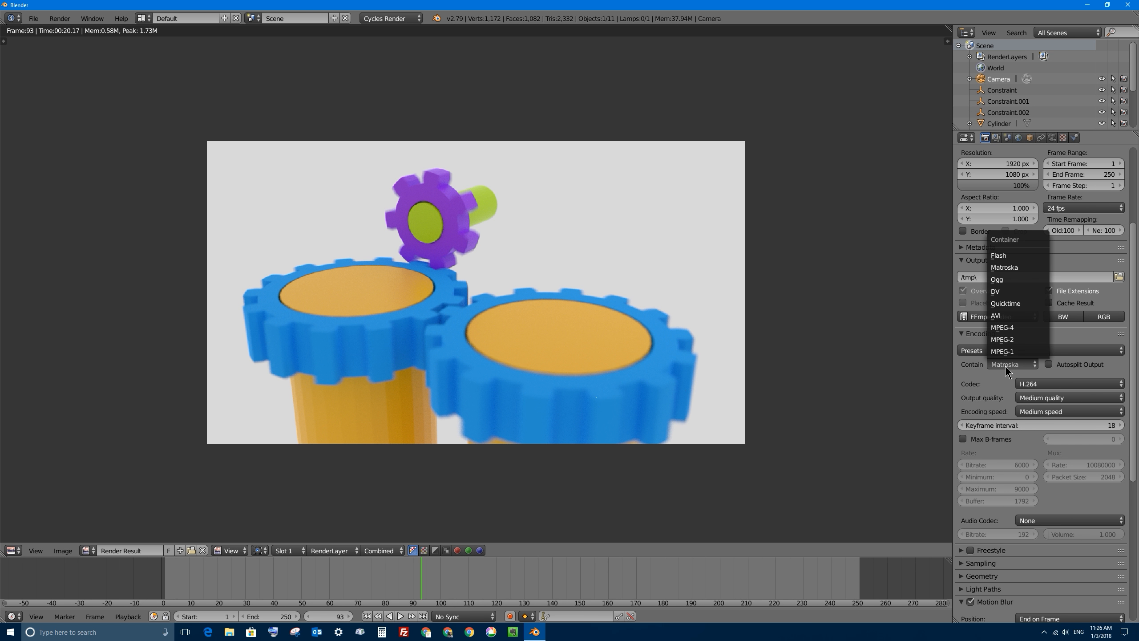
pyautogui.click(1002, 328)
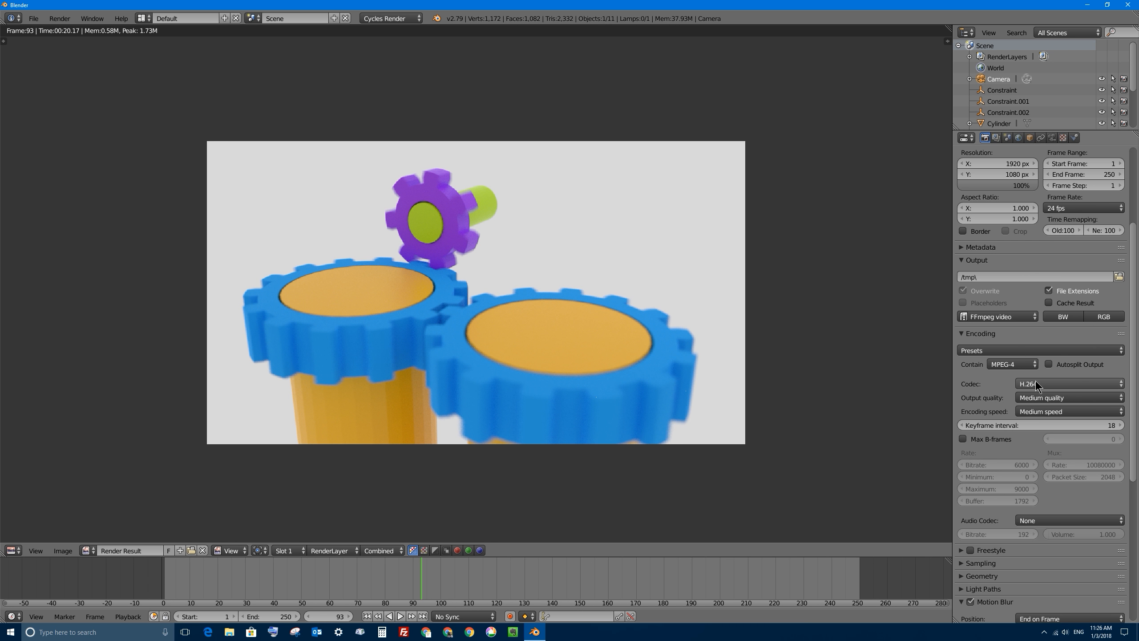
pyautogui.click(1047, 384)
pyautogui.click(1055, 383)
pyautogui.click(1059, 398)
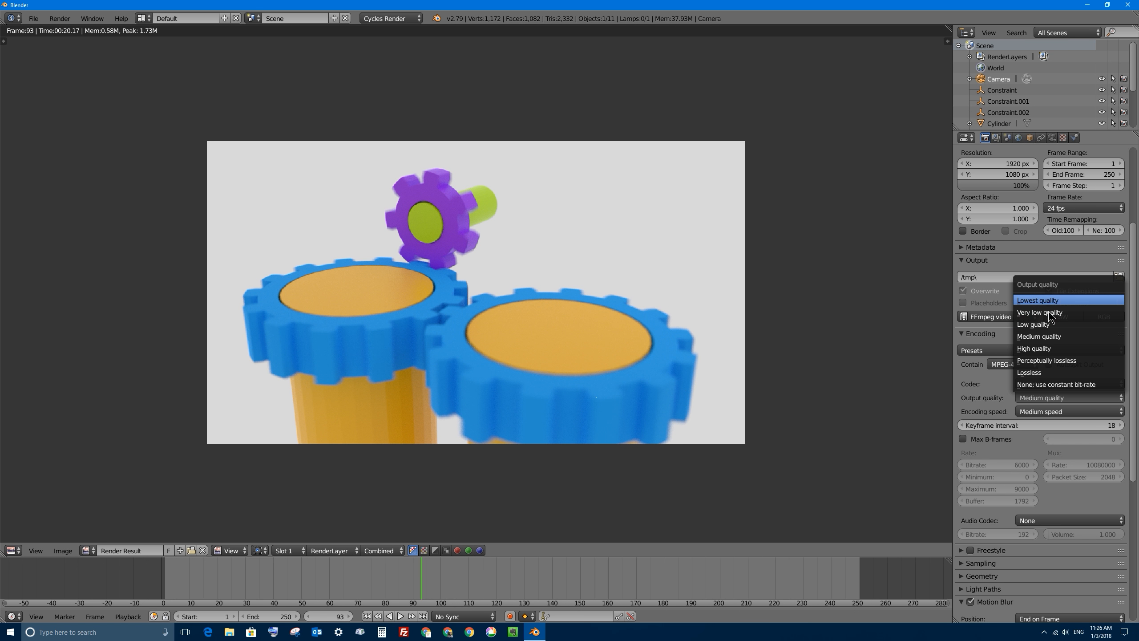
pyautogui.click(1045, 350)
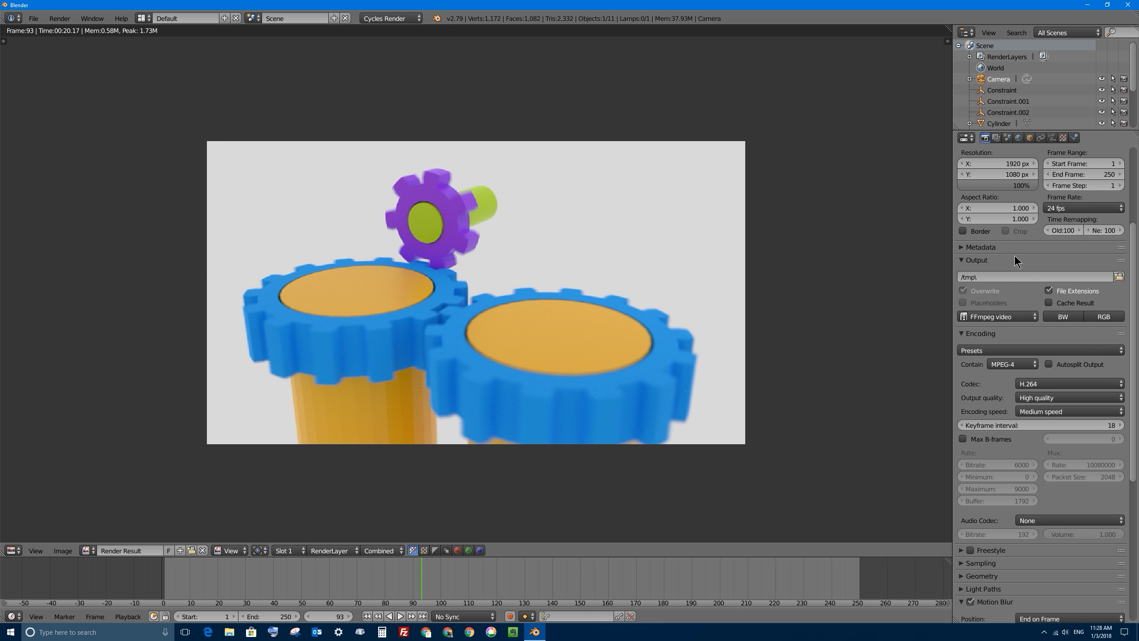
# Set the render output path to the Desktop folder with the file name 85-gears-.
pyautogui.click(1120, 276)
pyautogui.click(29, 175)
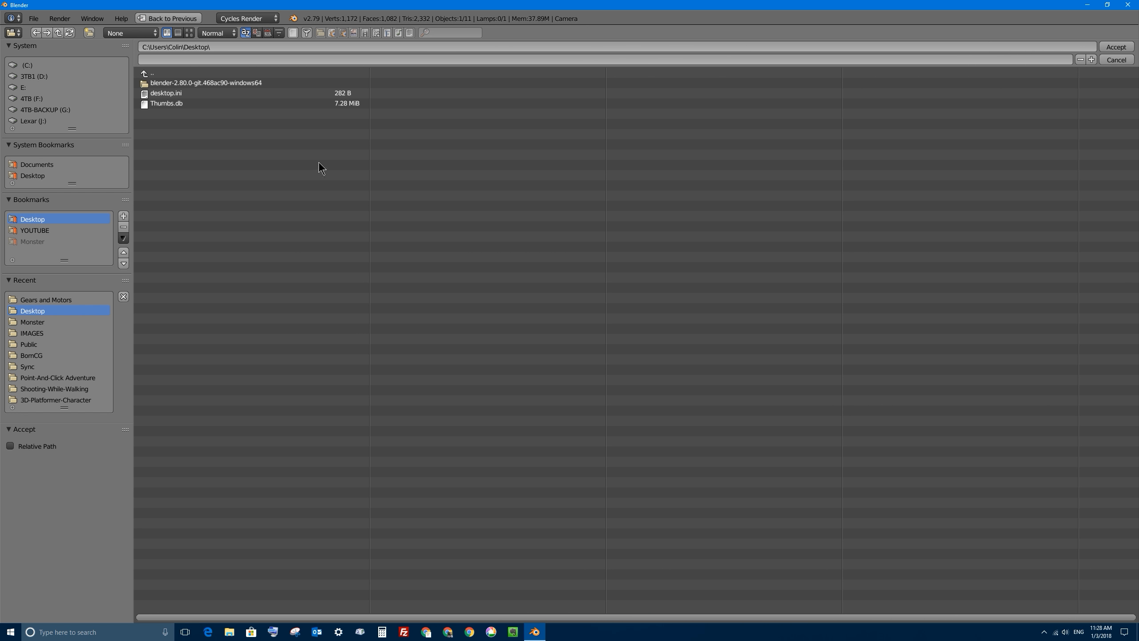
pyautogui.click(178, 60)
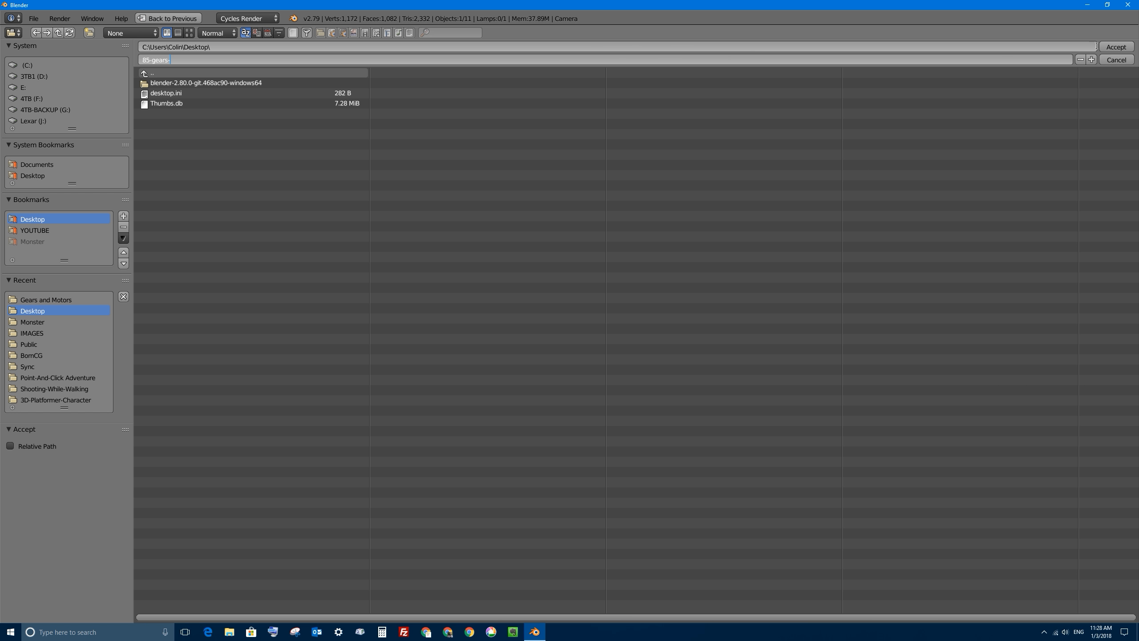
pyautogui.click(1115, 46)
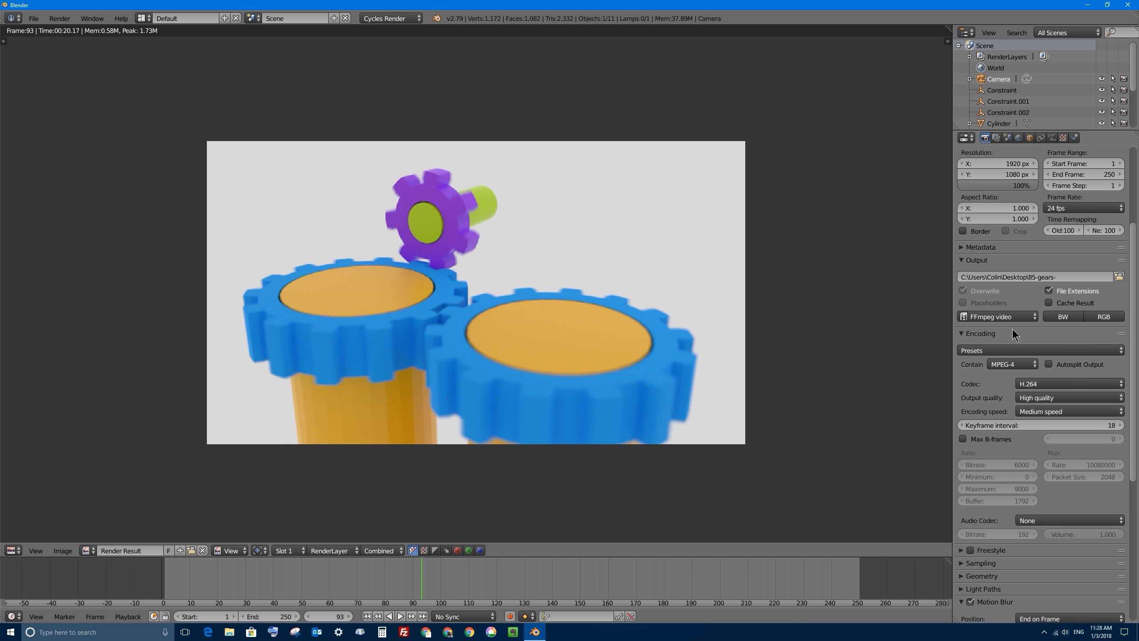
# Choose GPU Compute as the render device, render the full animation of frames 1 to 250 and close the result.
pyautogui.scroll(2, 1068, 208)
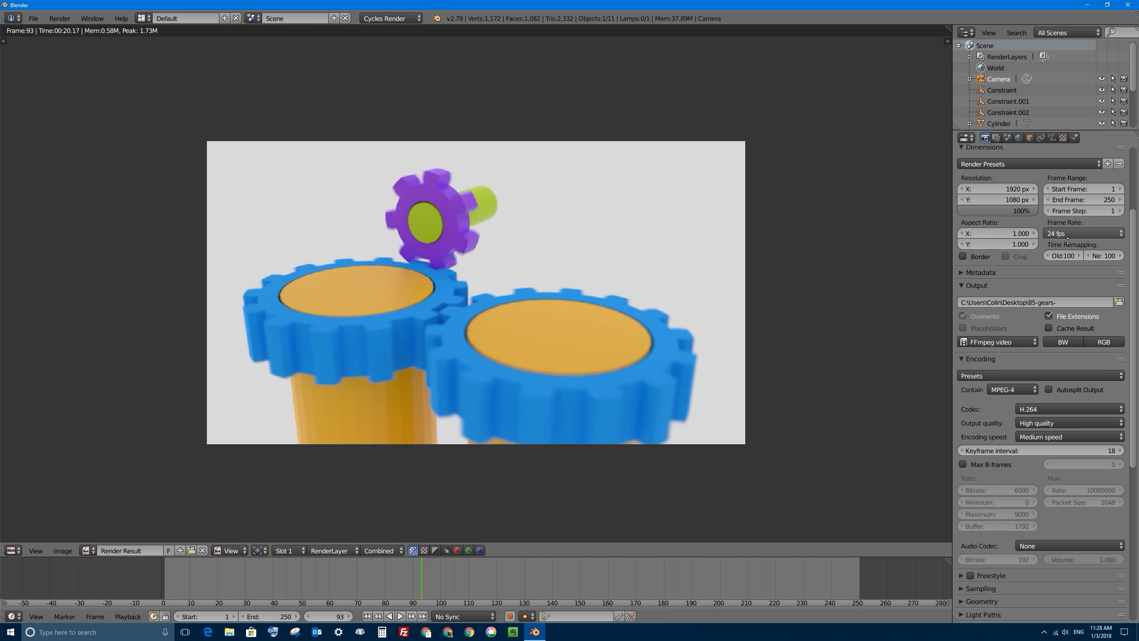
pyautogui.scroll(8, 1068, 239)
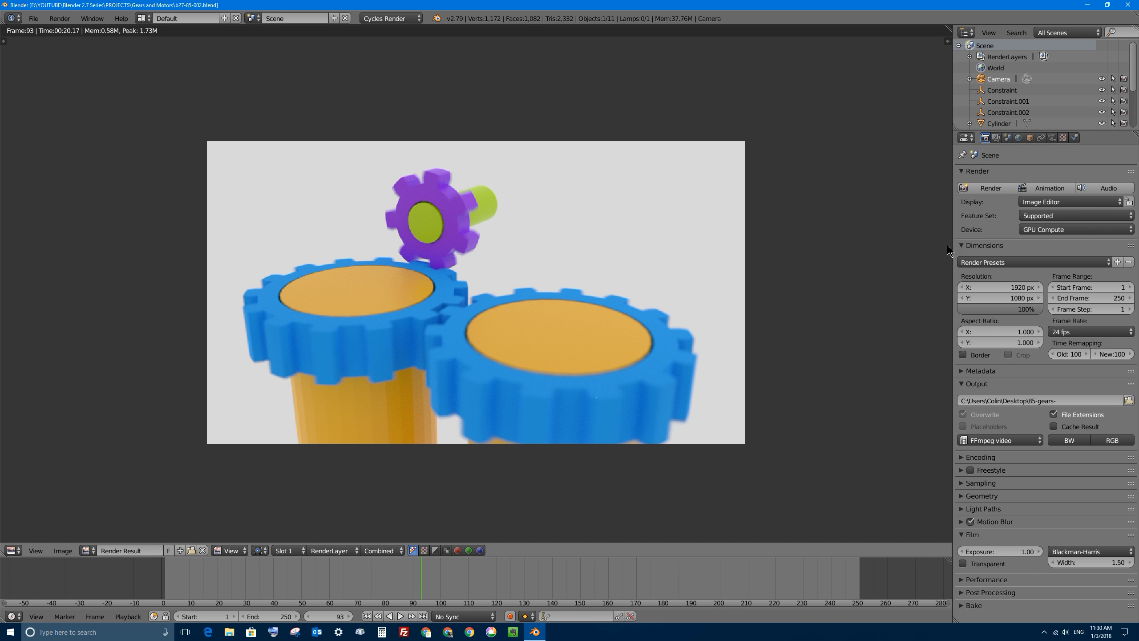
pyautogui.click(1029, 228)
pyautogui.click(1048, 230)
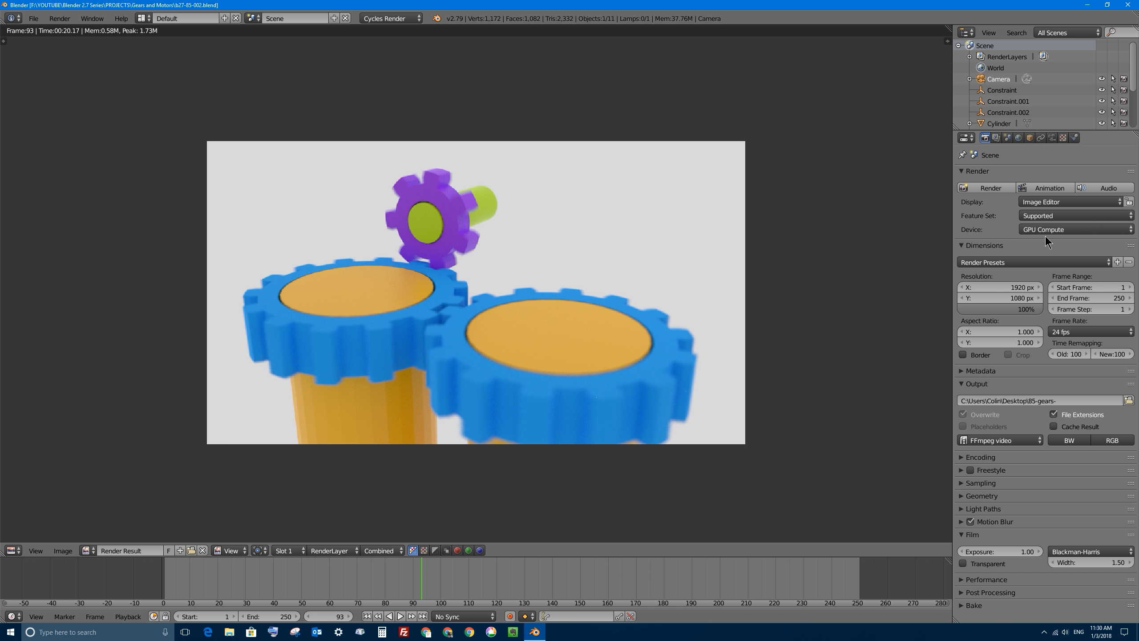
pyautogui.click(1041, 187)
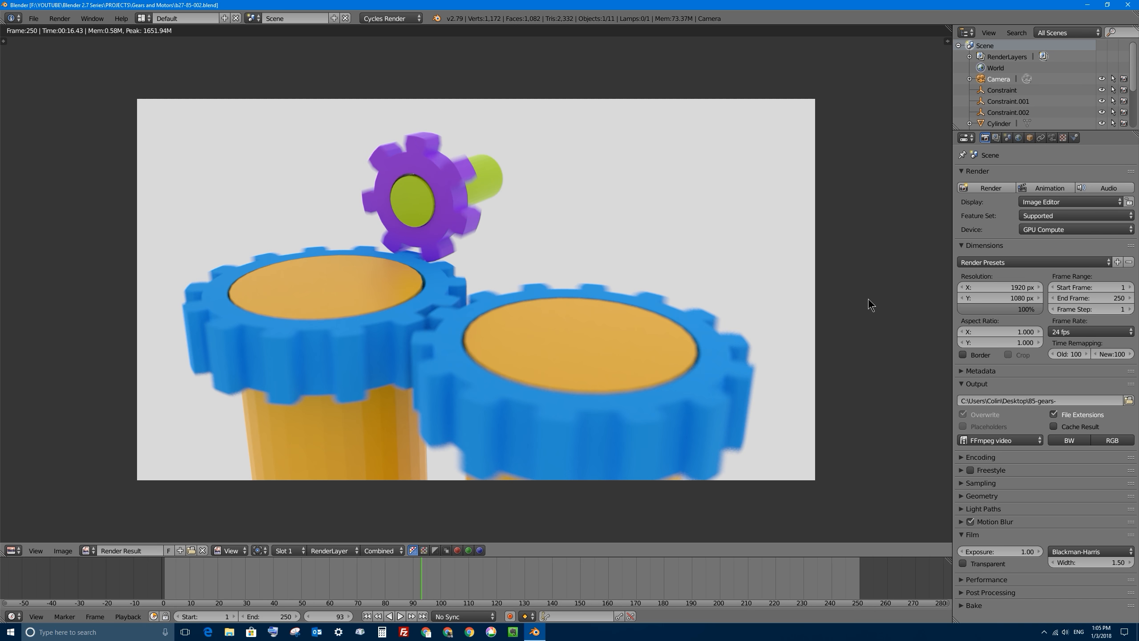
pyautogui.press('Escape')
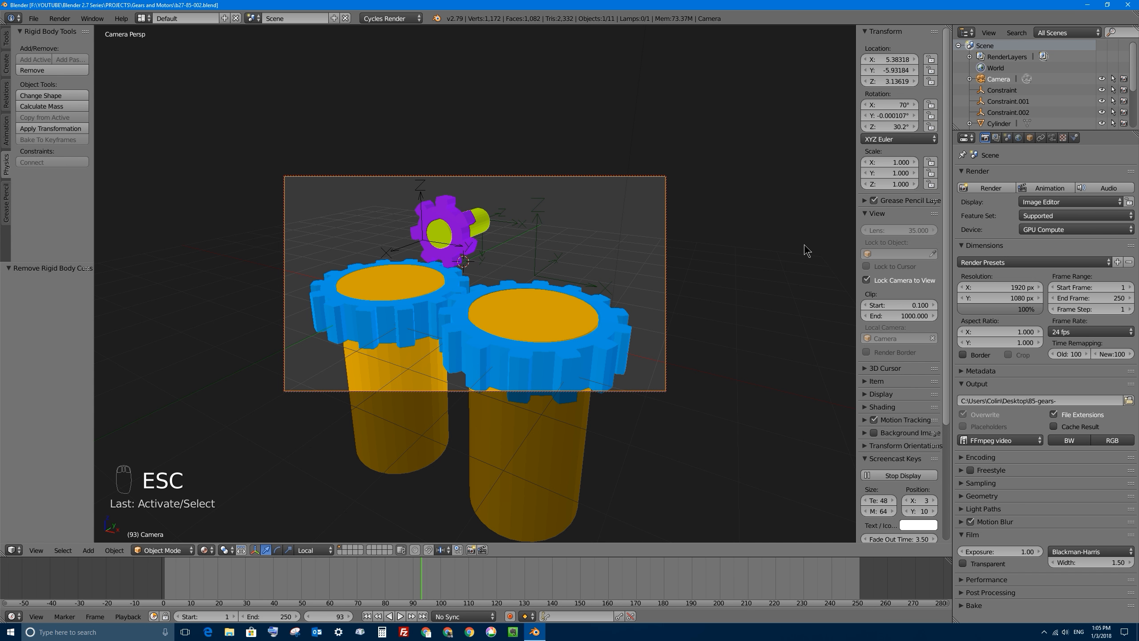
# Switch to the Windows desktop, move the rendered 85-gears video away from the other icons and play it.
pyautogui.click(1087, 5)
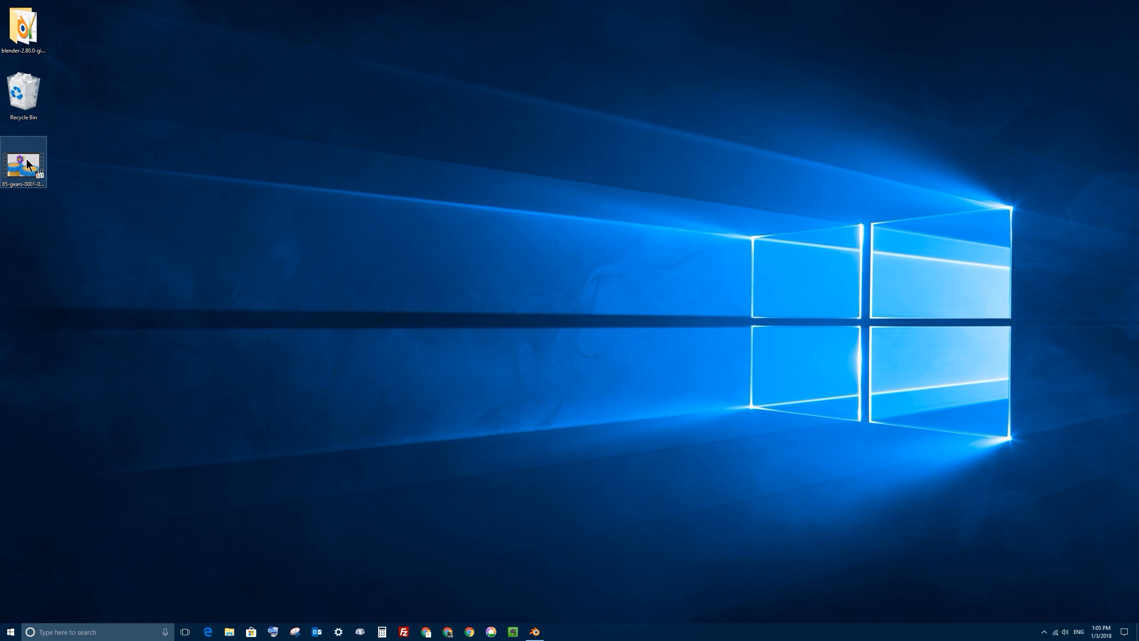
pyautogui.moveTo(27, 158); pyautogui.dragTo(350, 163)
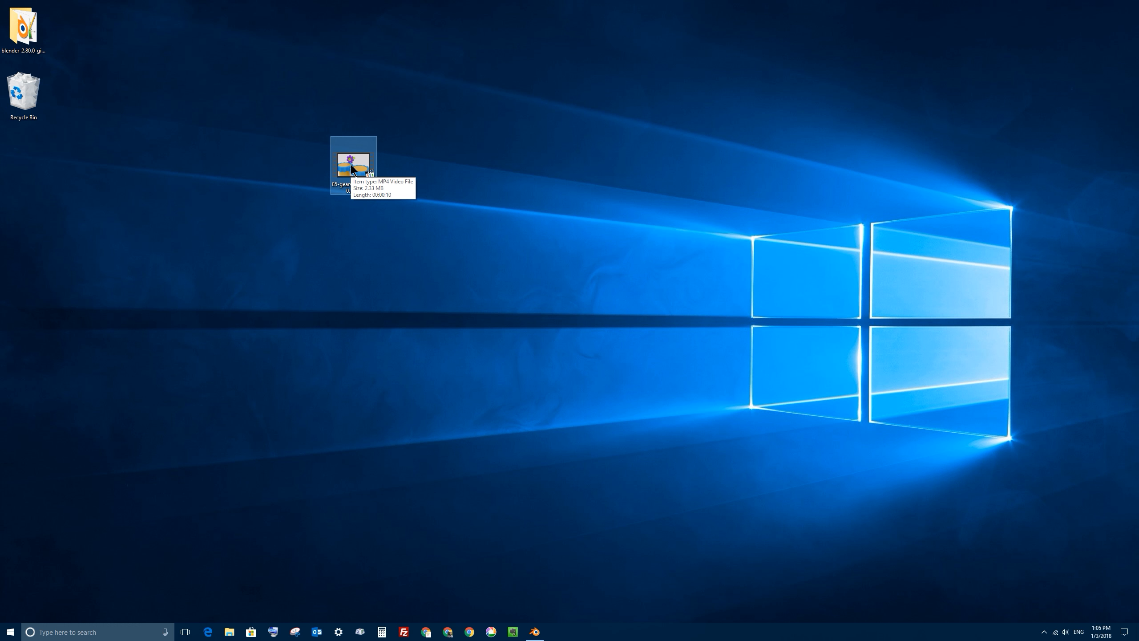
pyautogui.doubleClick(350, 165)
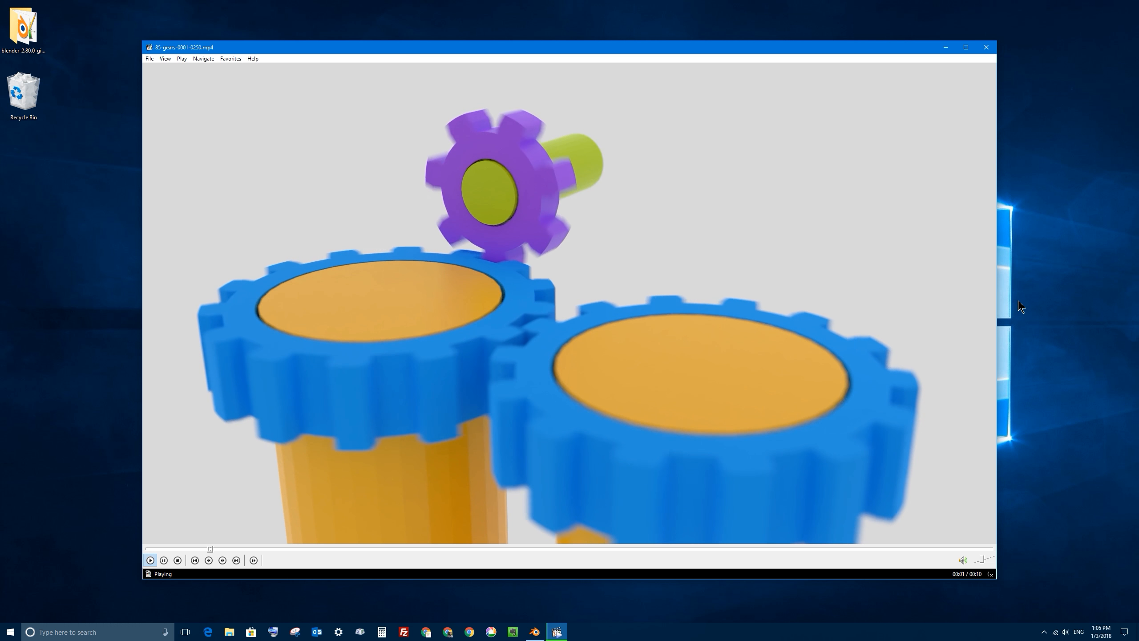